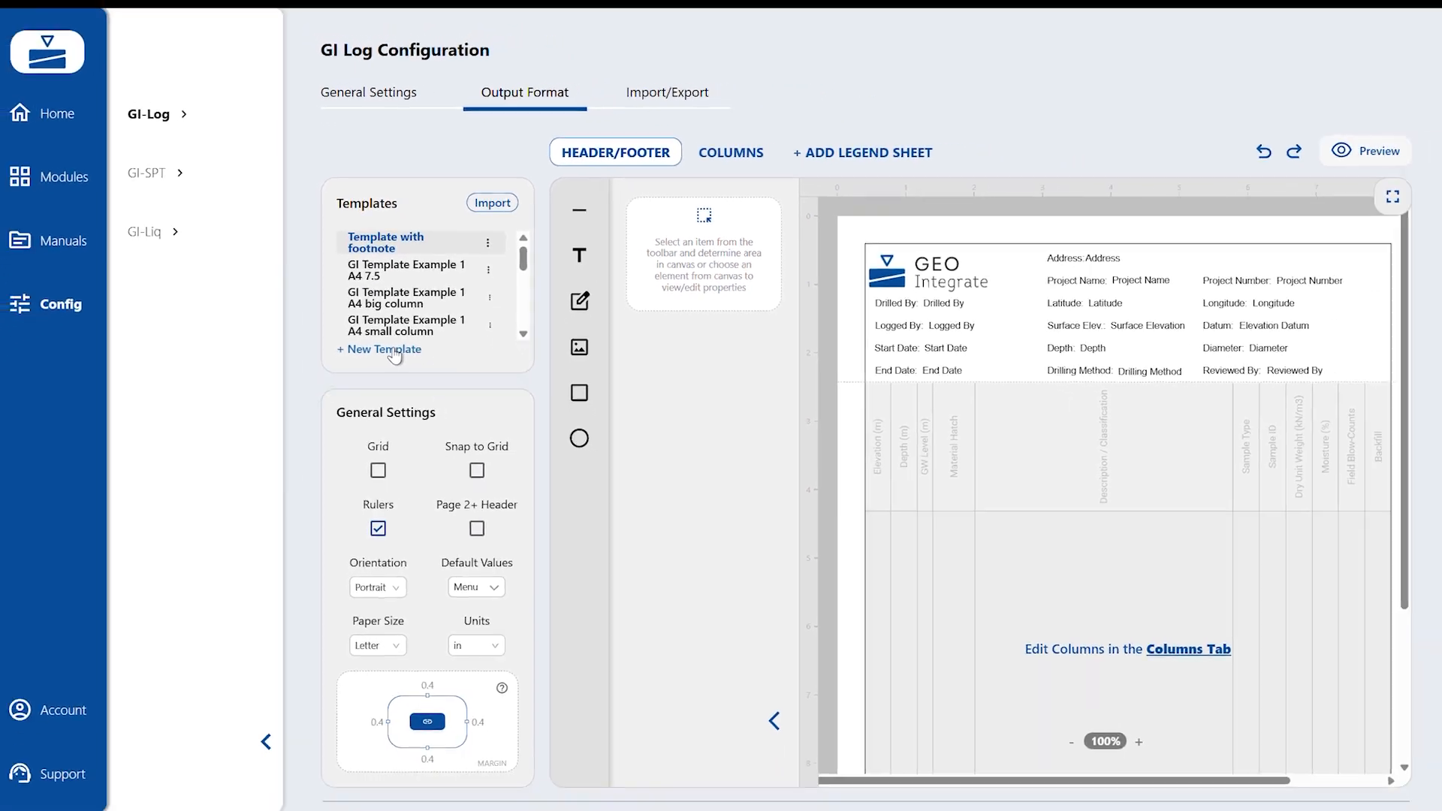
# - Browse the example templates and create a new log template from the Blank Template
pyautogui.click(391, 347)
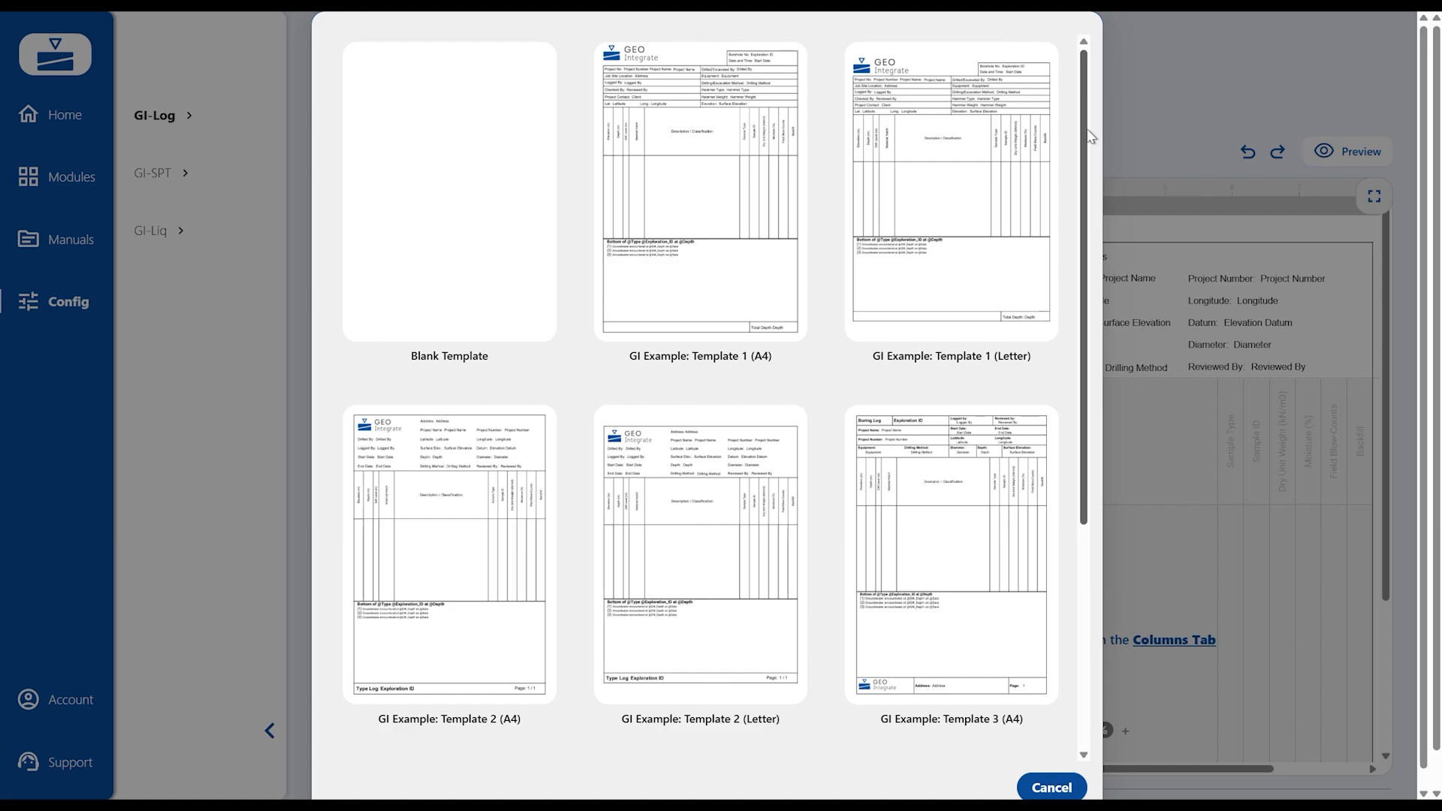
pyautogui.scroll(-5, 1089, 136)
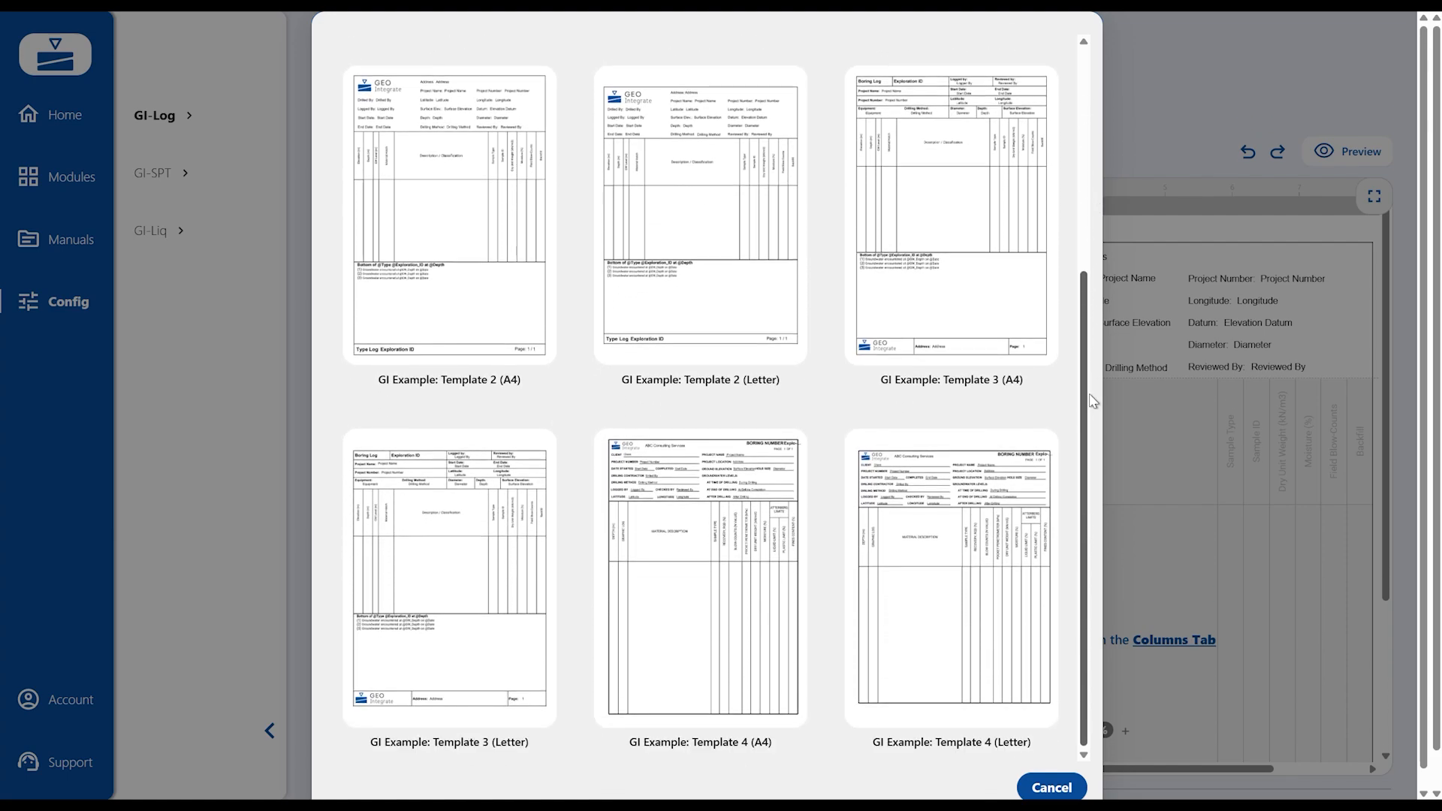
pyautogui.scroll(1, 1091, 405)
pyautogui.scroll(5, 1091, 301)
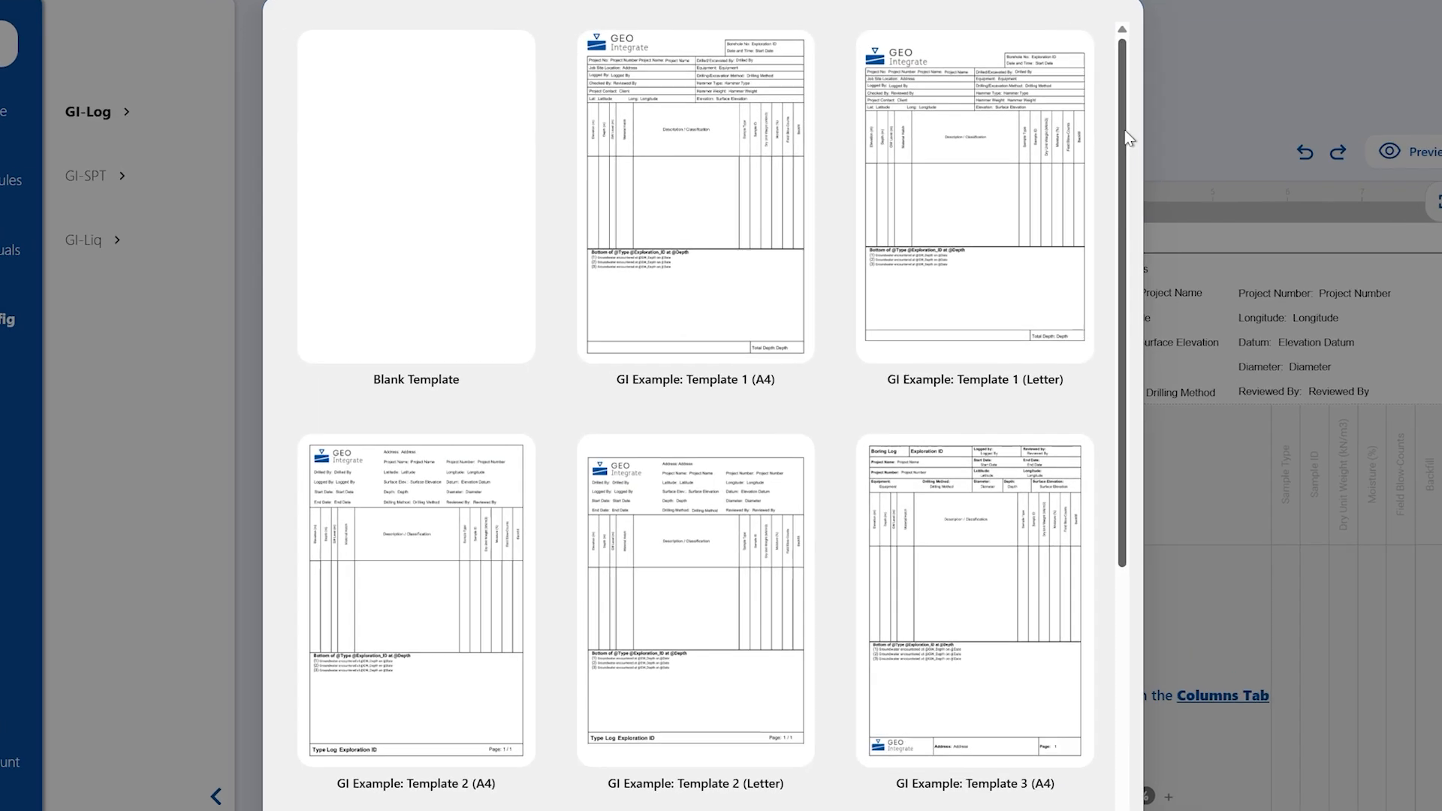
pyautogui.click(762, 516)
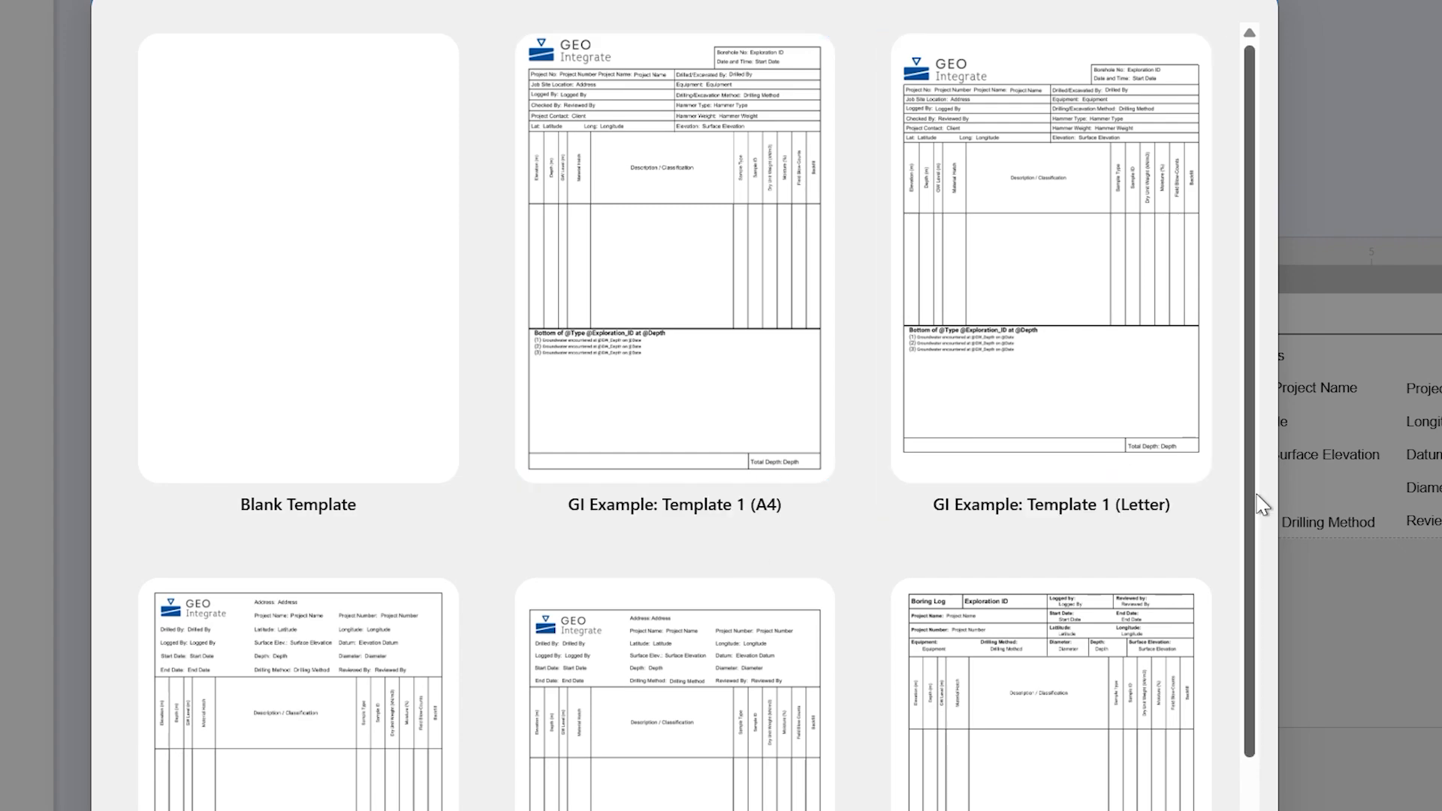
pyautogui.scroll(-1, 1251, 559)
pyautogui.scroll(-5, 1249, 552)
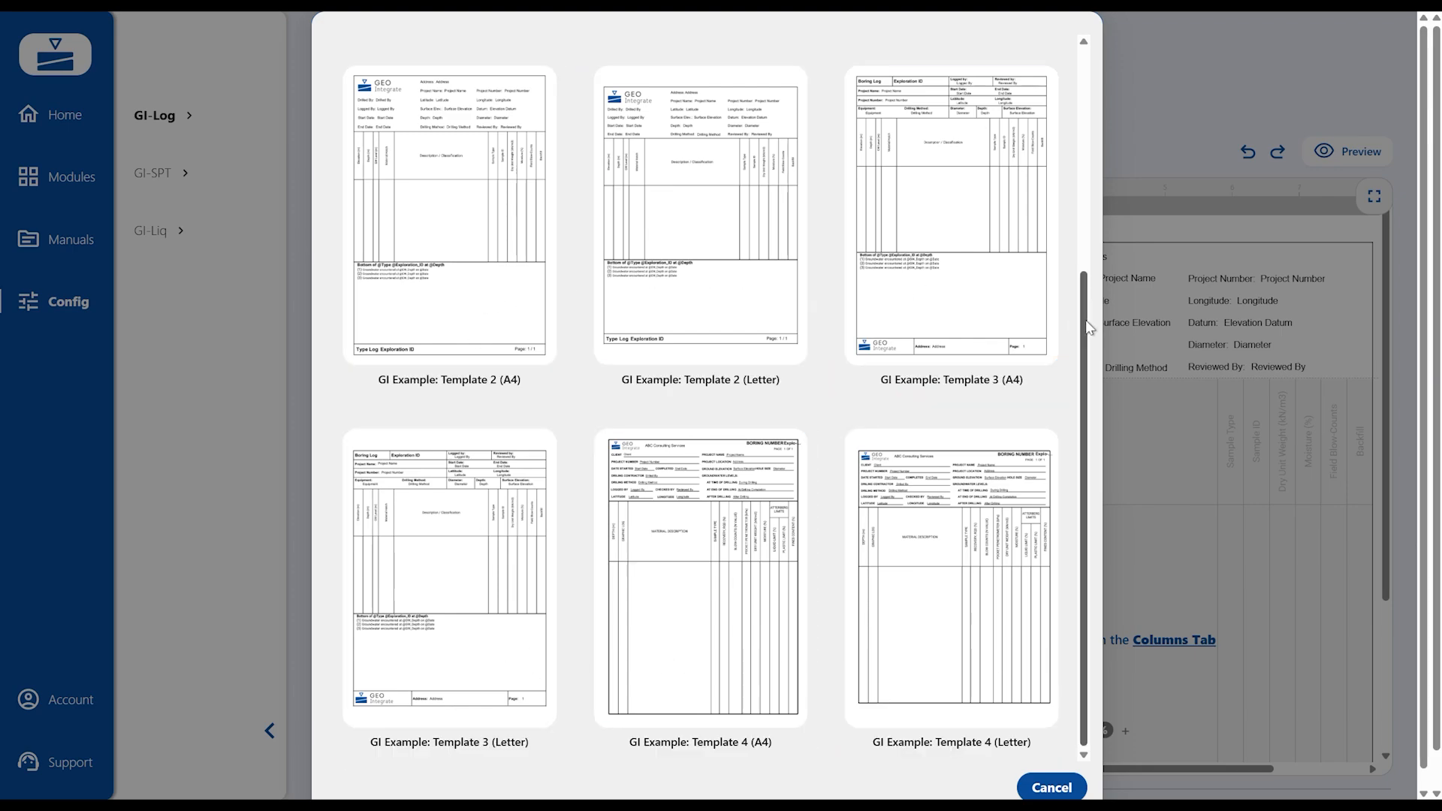
pyautogui.moveTo(1075, 315); pyautogui.dragTo(1098, 96)
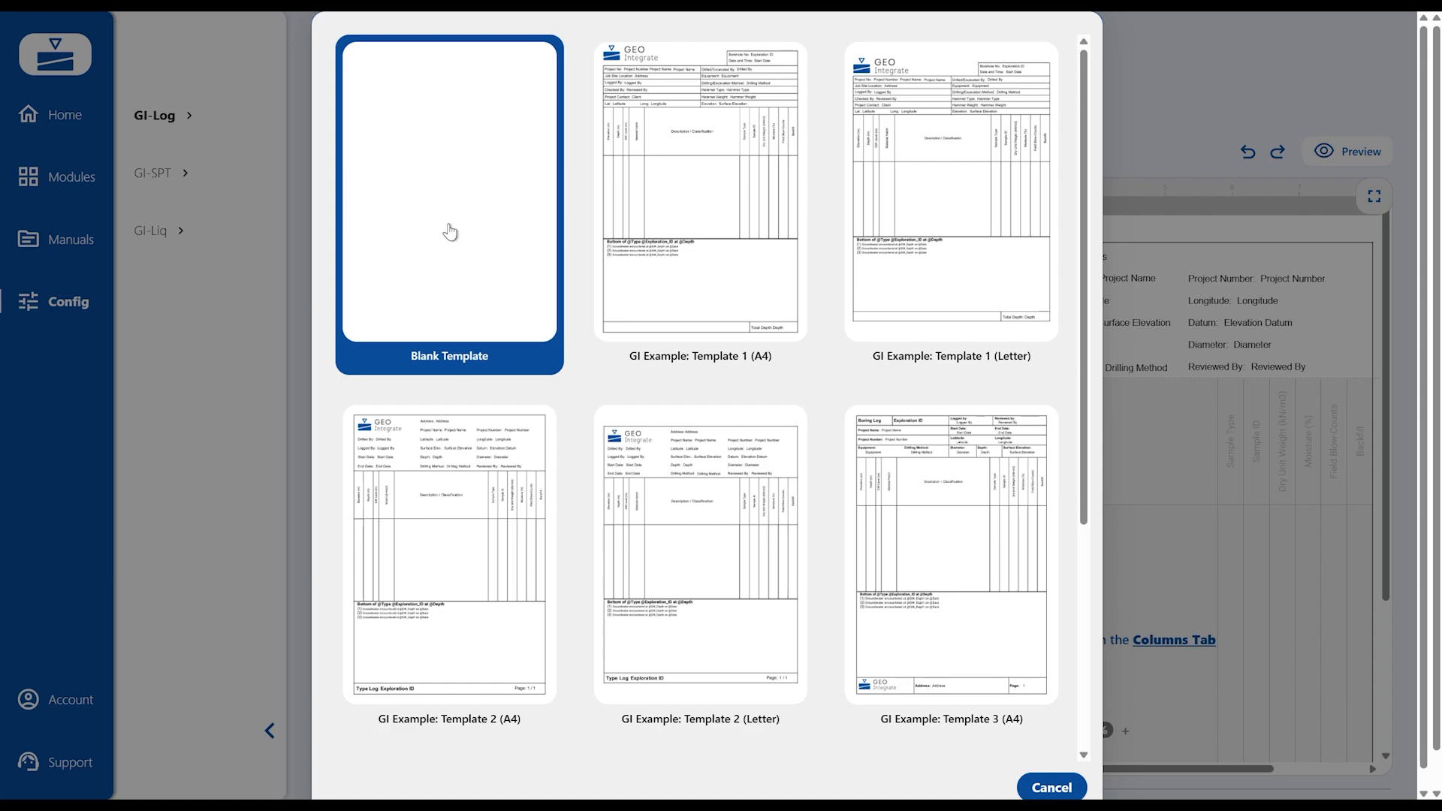
pyautogui.click(450, 232)
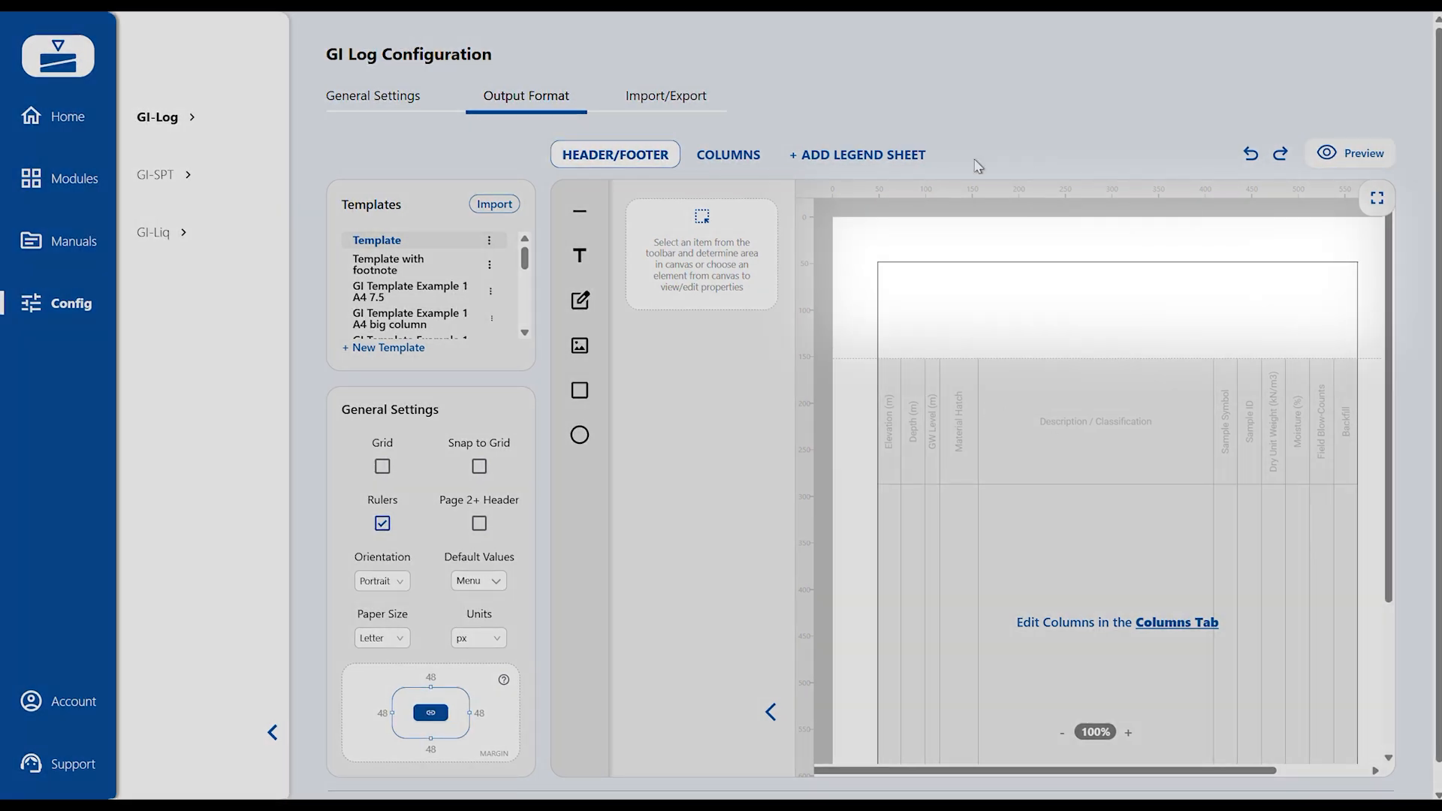
# - Look over the new template's header and footer areas and its column layout
pyautogui.scroll(-3, 905, 634)
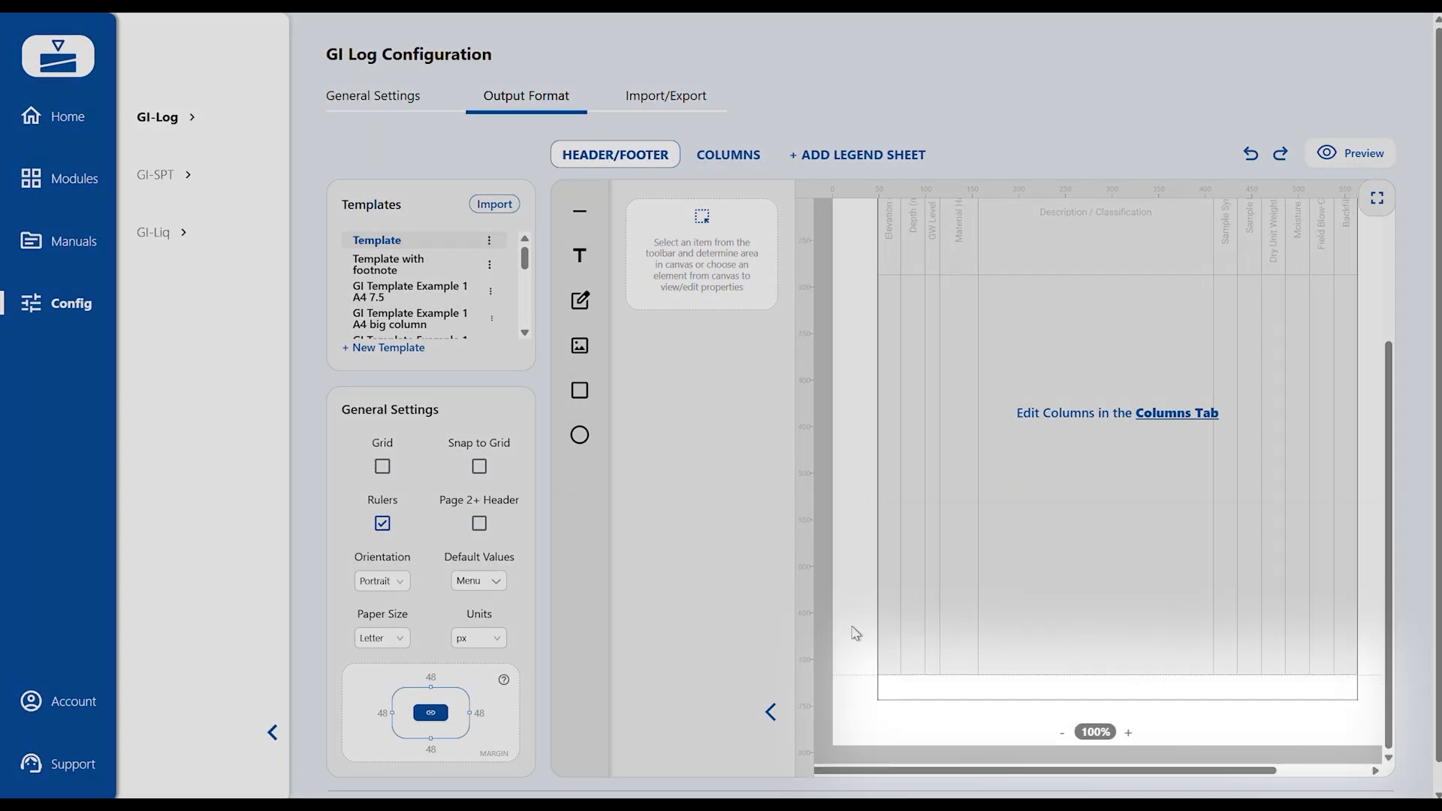
pyautogui.click(660, 157)
pyautogui.click(727, 154)
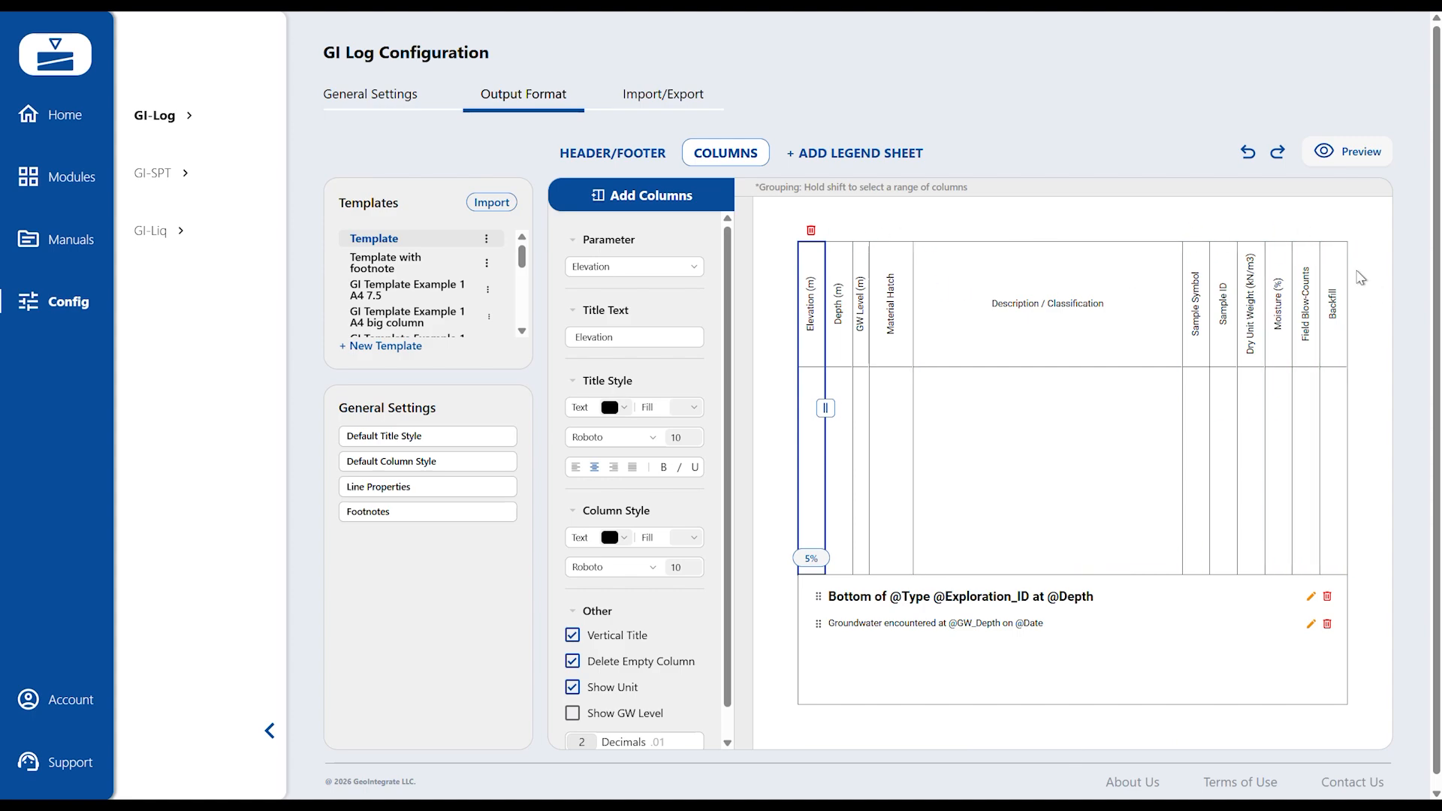
pyautogui.click(580, 161)
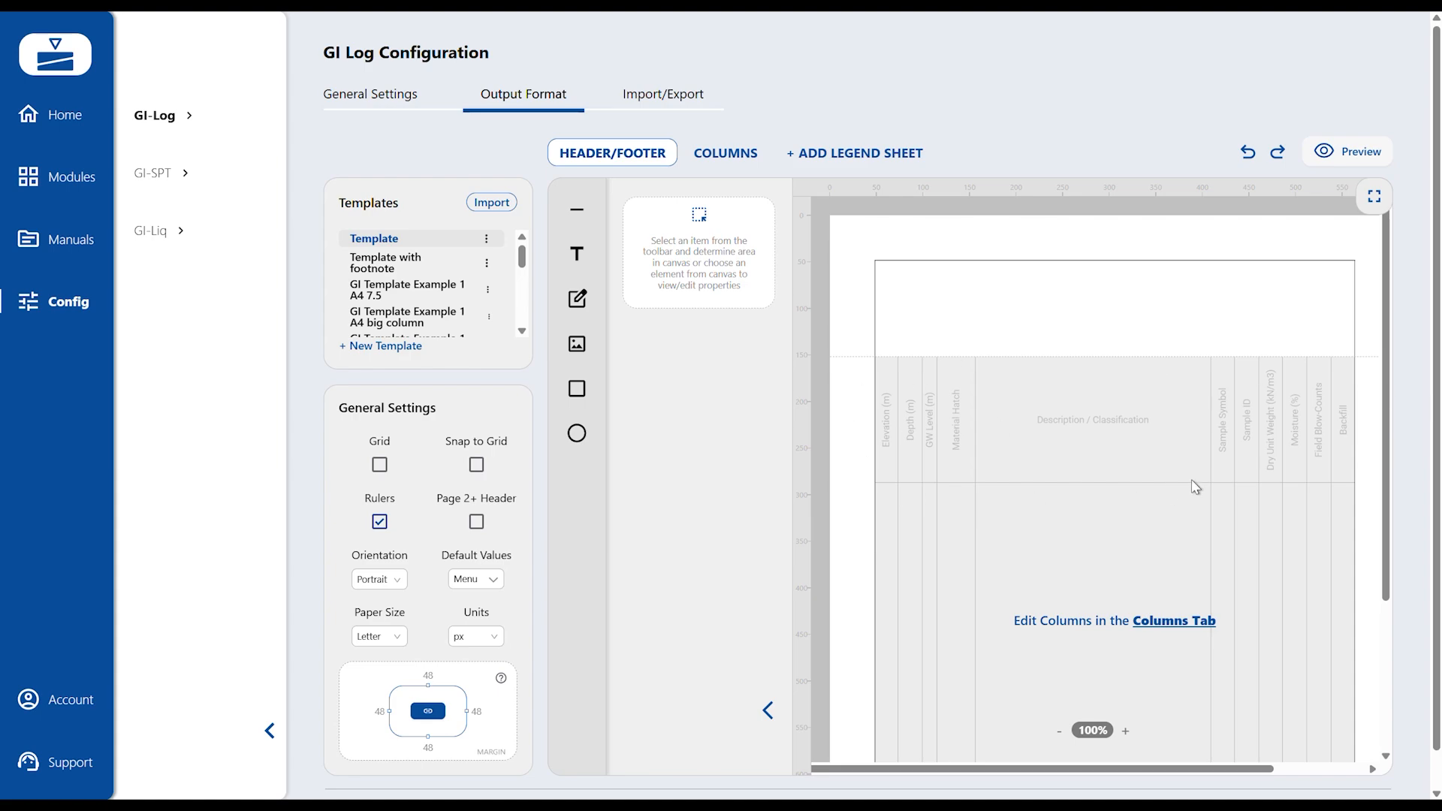
pyautogui.scroll(-1, 1201, 503)
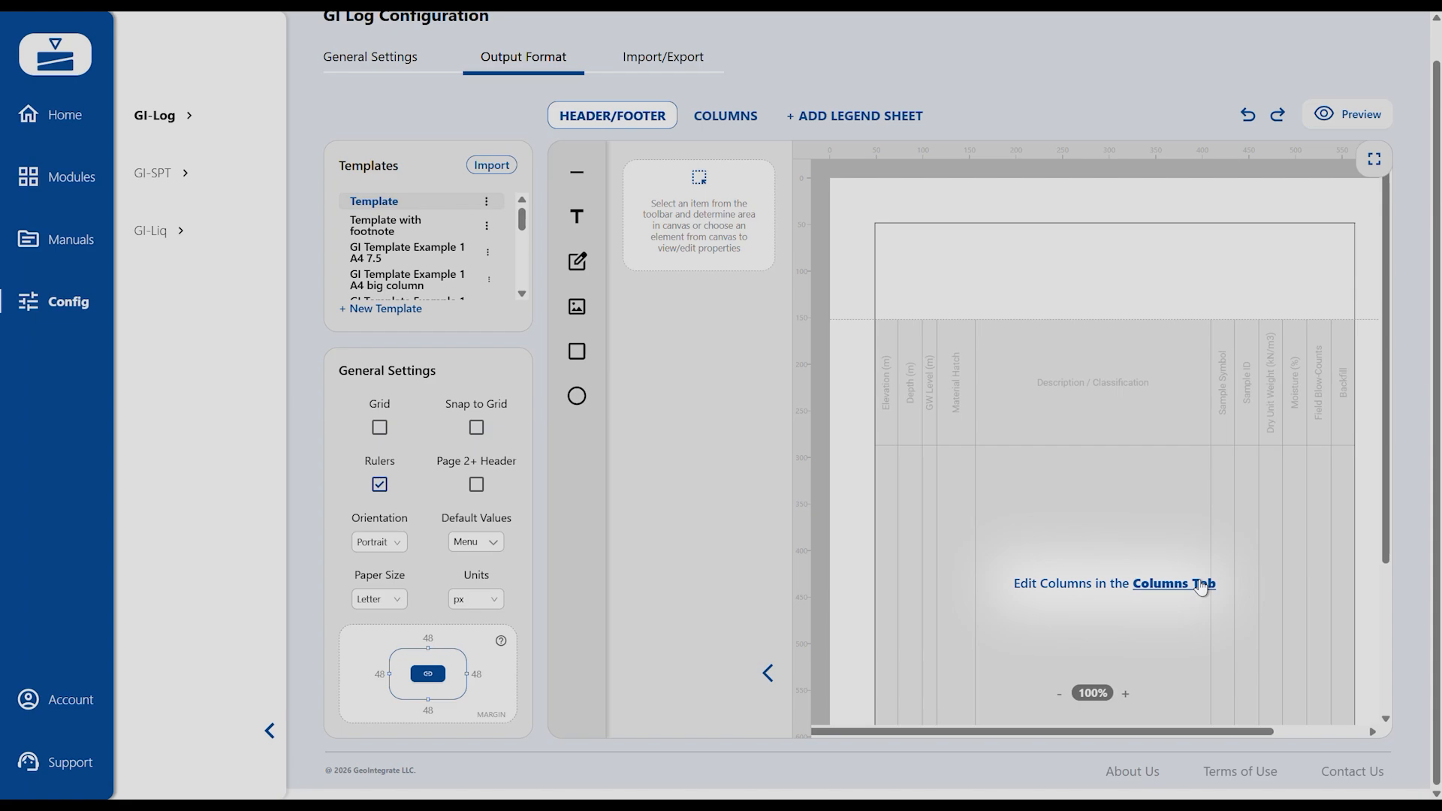
pyautogui.click(1197, 585)
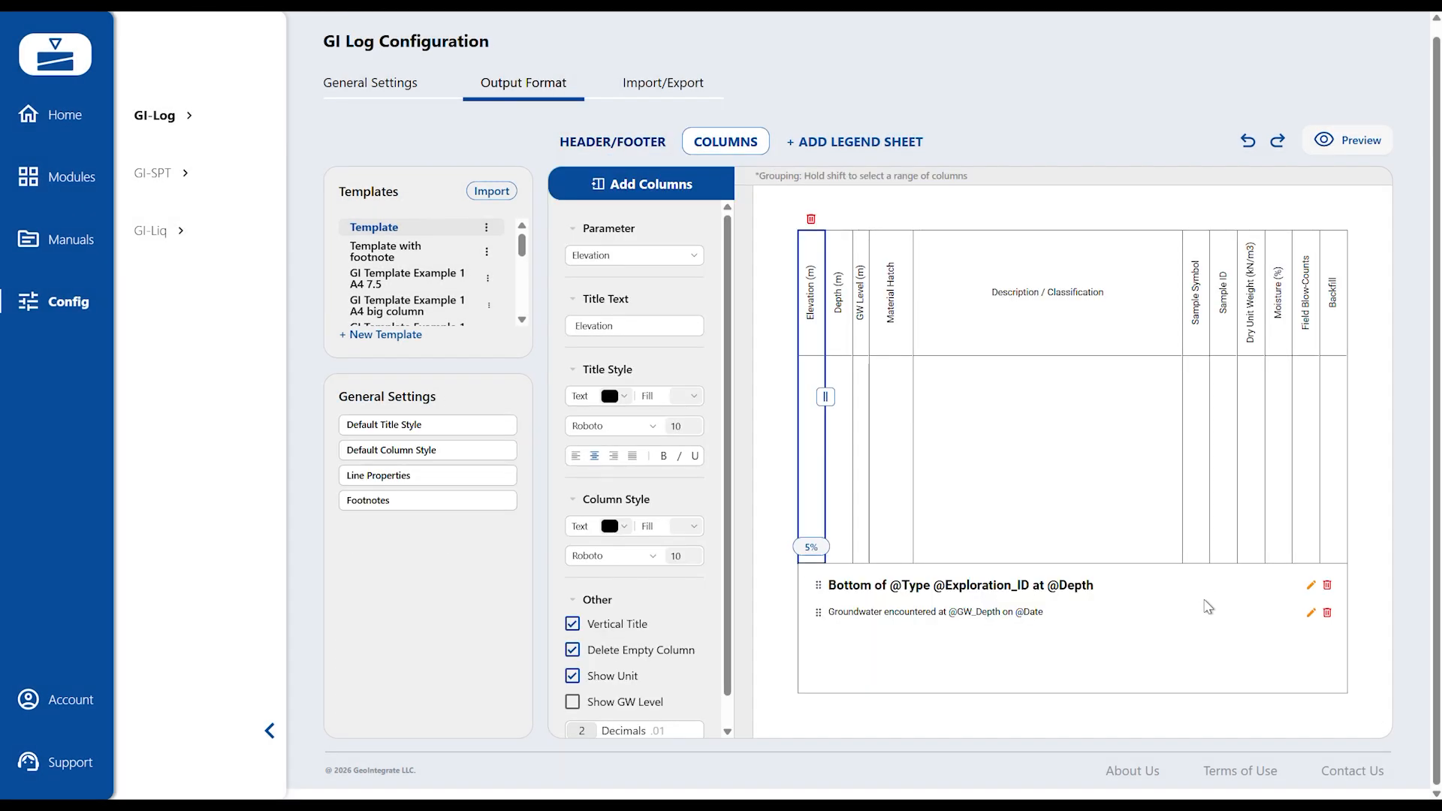
# - Add a legend sheet to the template, look over its page and remove the sheet again
pyautogui.click(849, 129)
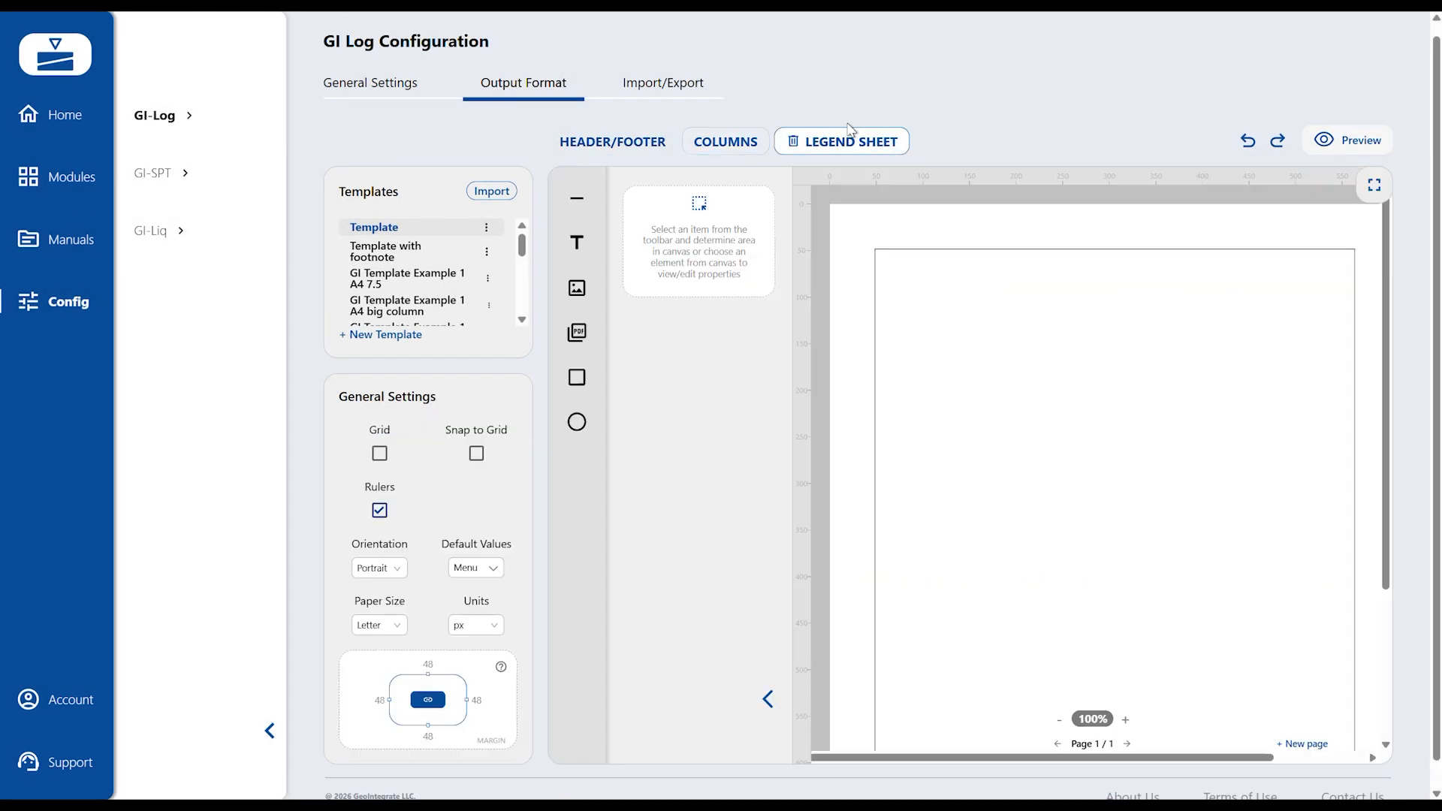
pyautogui.scroll(-3, 1063, 586)
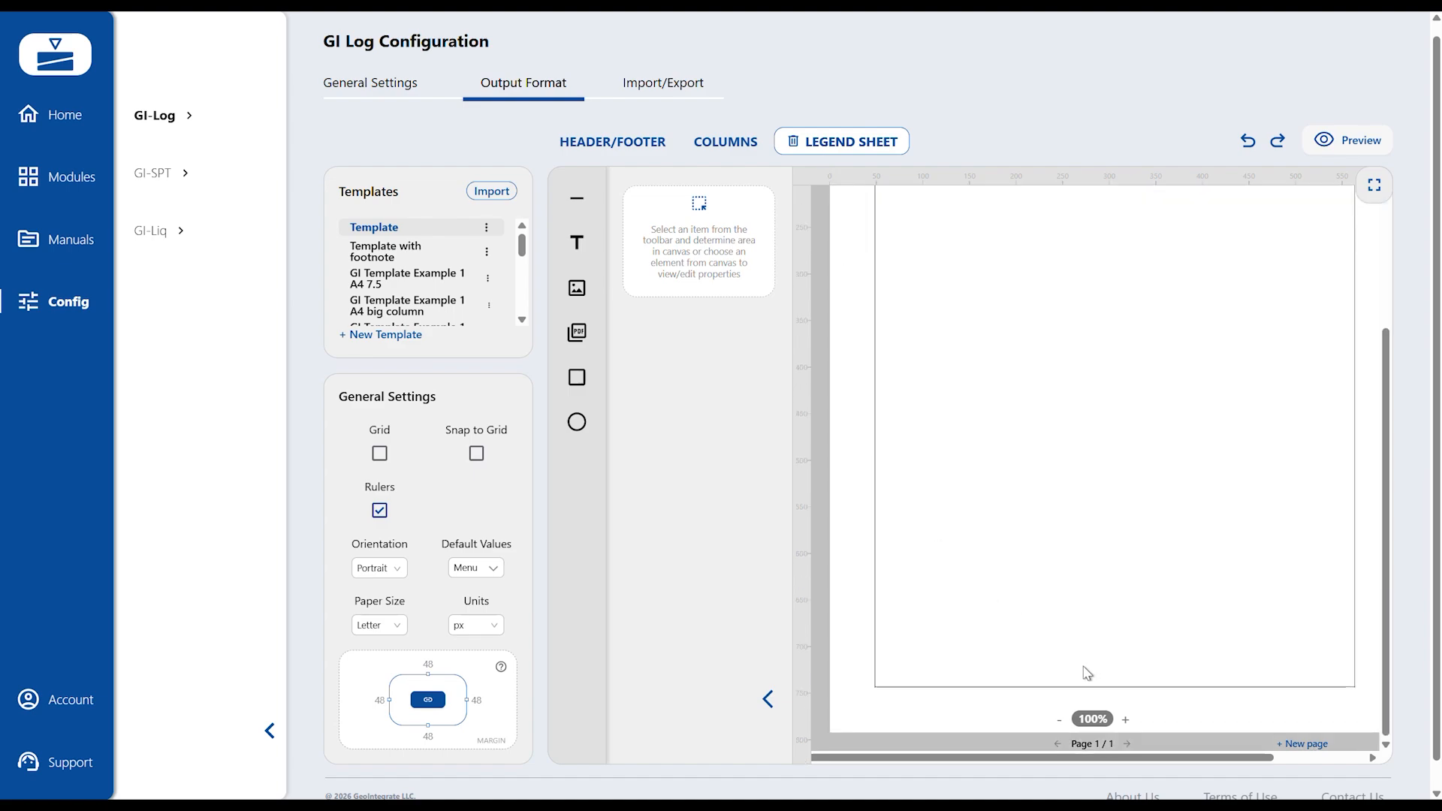
pyautogui.scroll(3, 1311, 698)
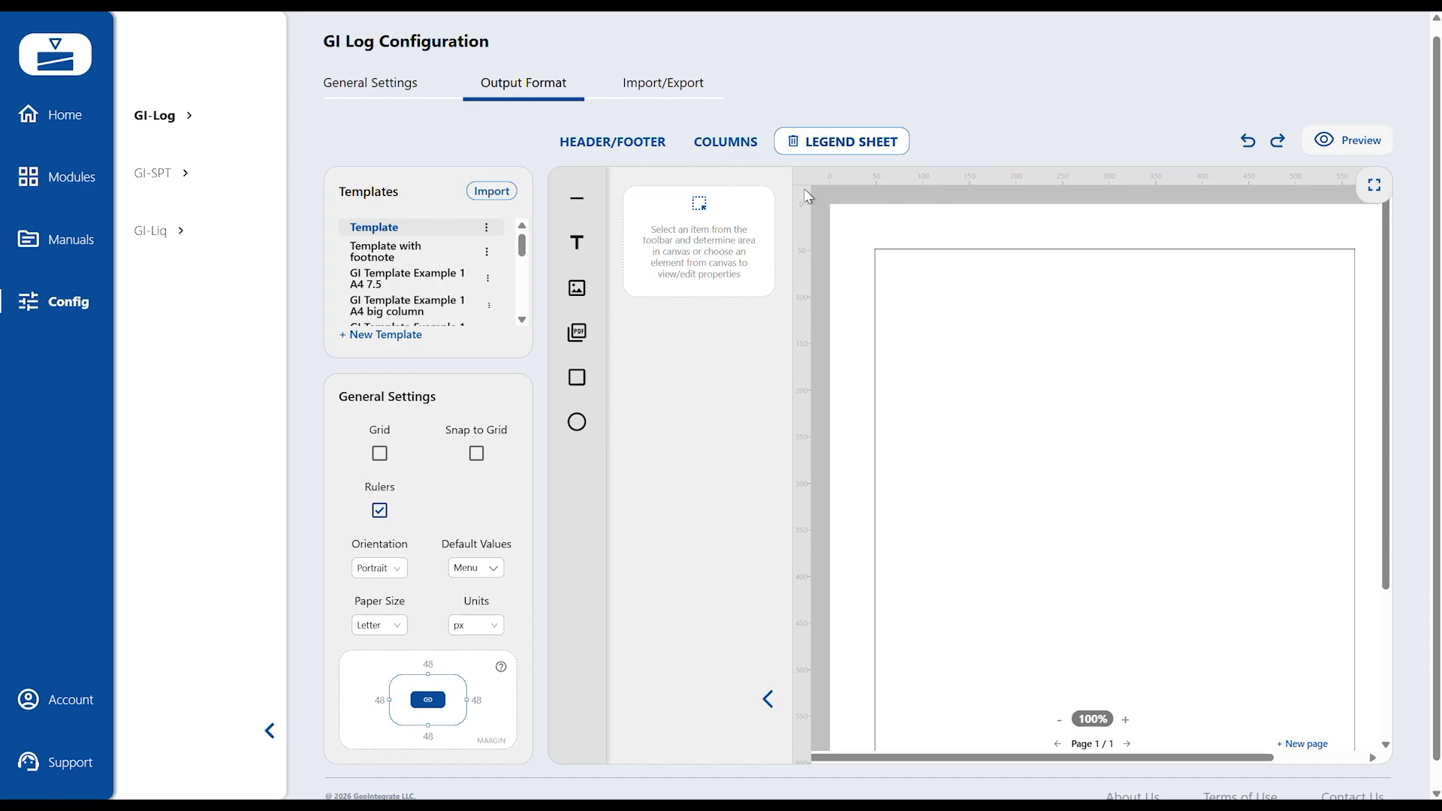
pyautogui.click(792, 141)
pyautogui.click(910, 92)
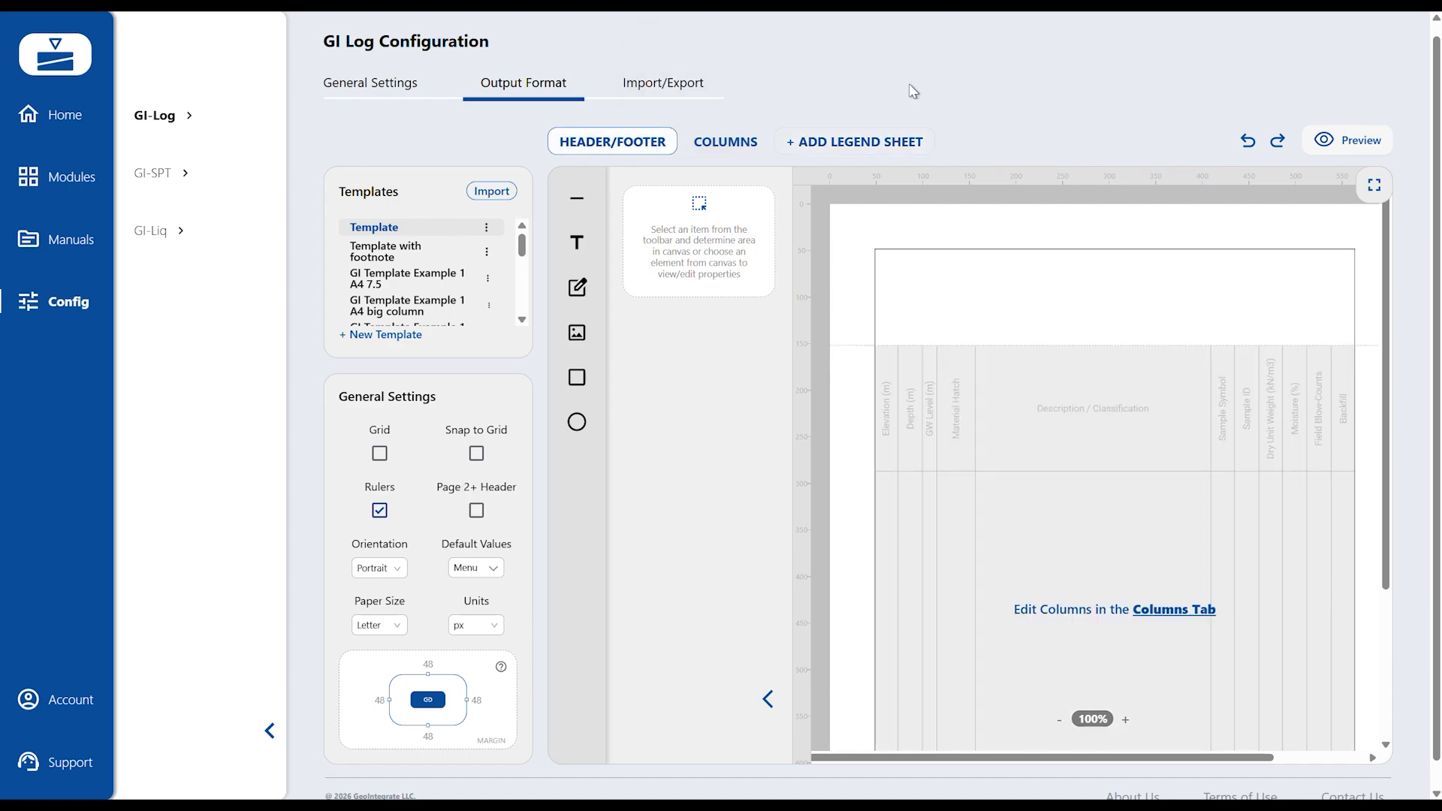
# - Collapse the element properties area in the header/footer editor and set the header height to 18%
pyautogui.click(743, 142)
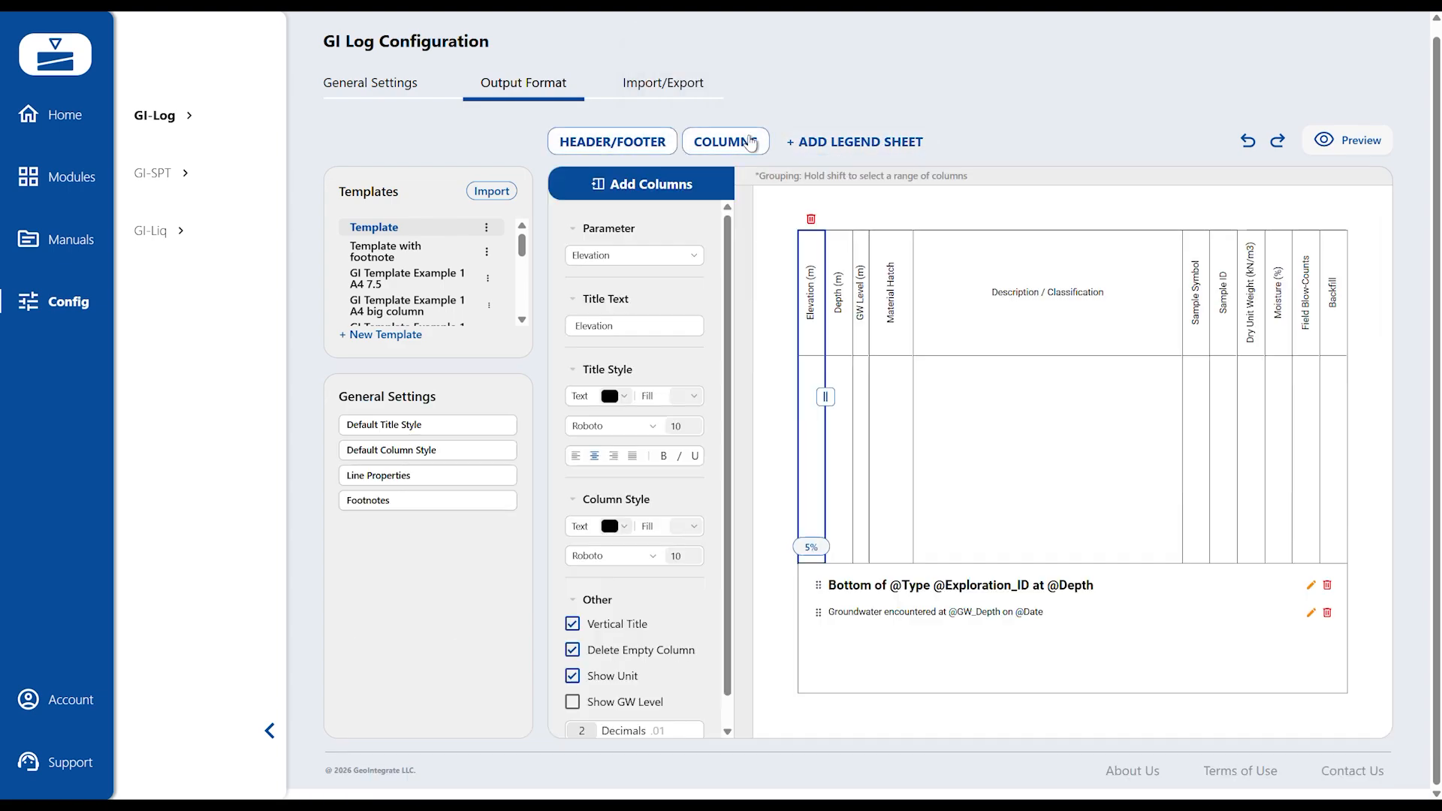
pyautogui.click(643, 146)
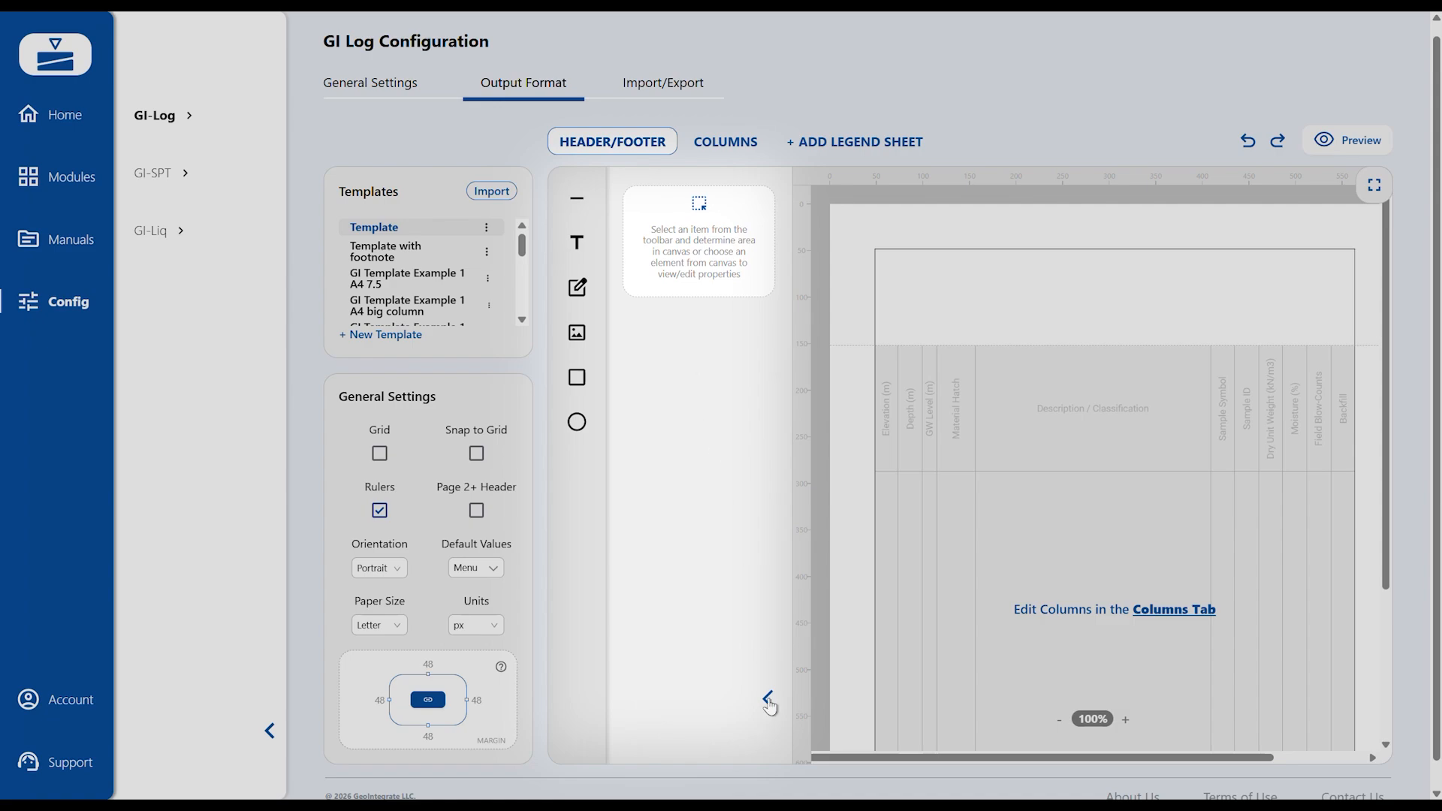
pyautogui.click(768, 699)
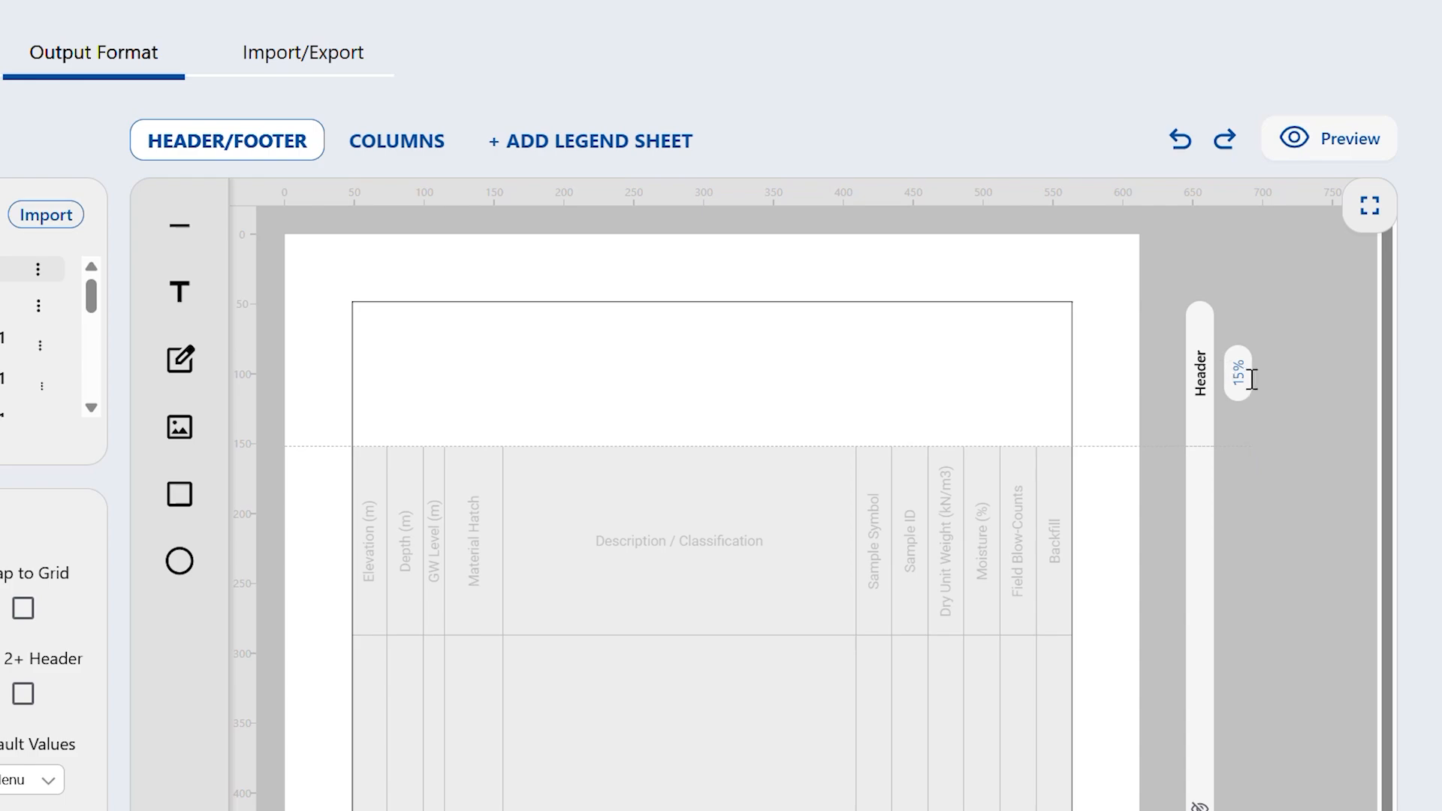
pyautogui.doubleClick(1248, 375)
pyautogui.write('18')
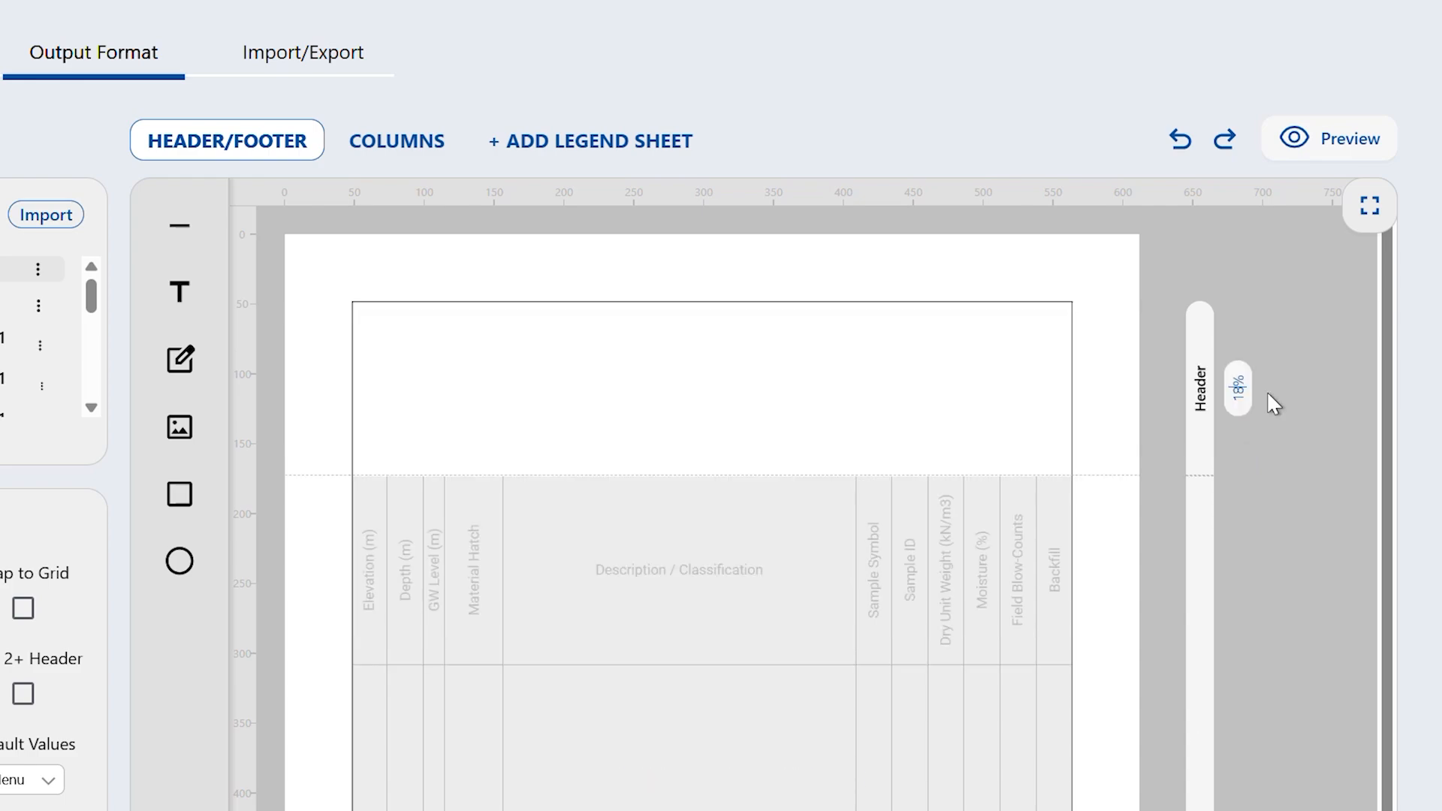
pyautogui.scroll(-5, 1386, 571)
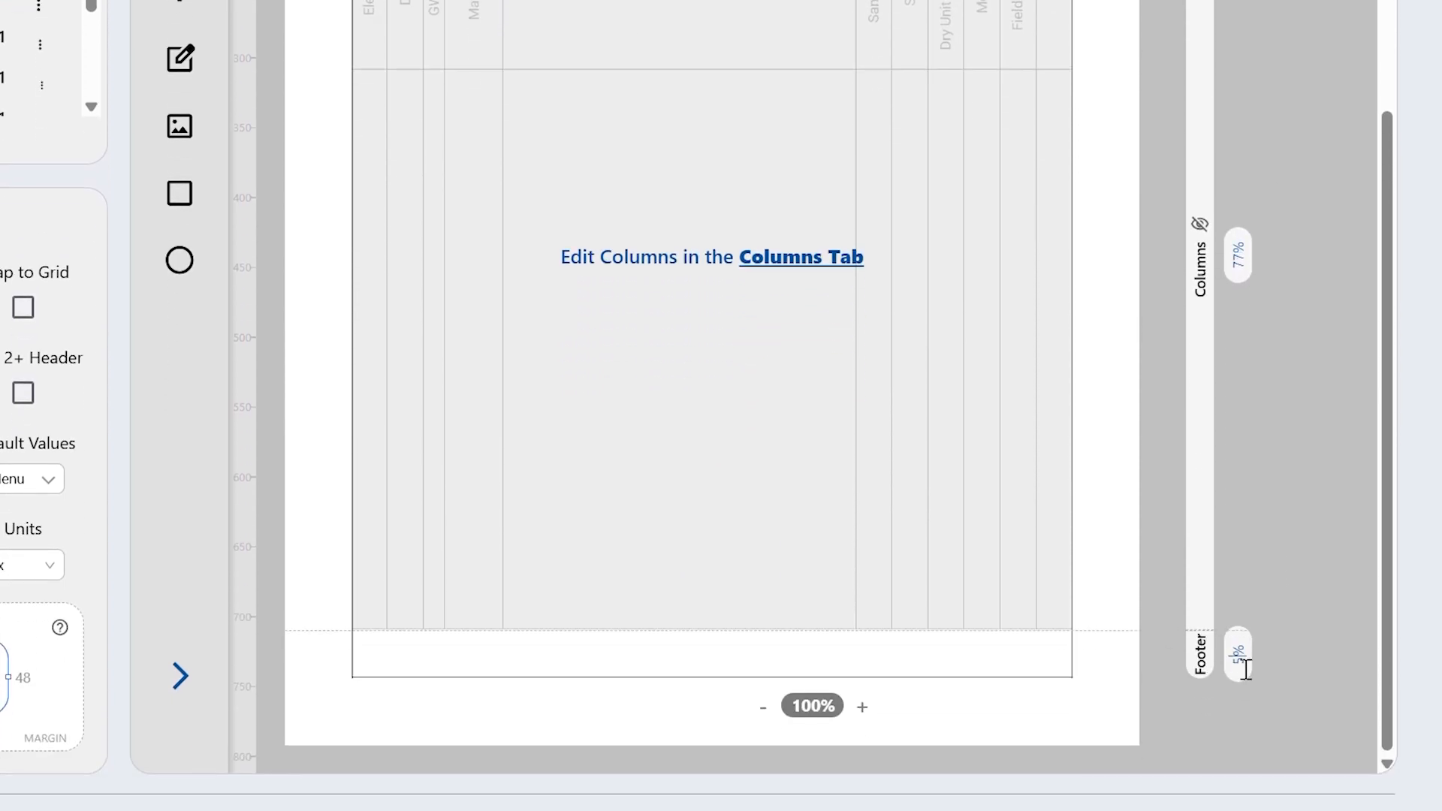
pyautogui.scroll(3, 1241, 368)
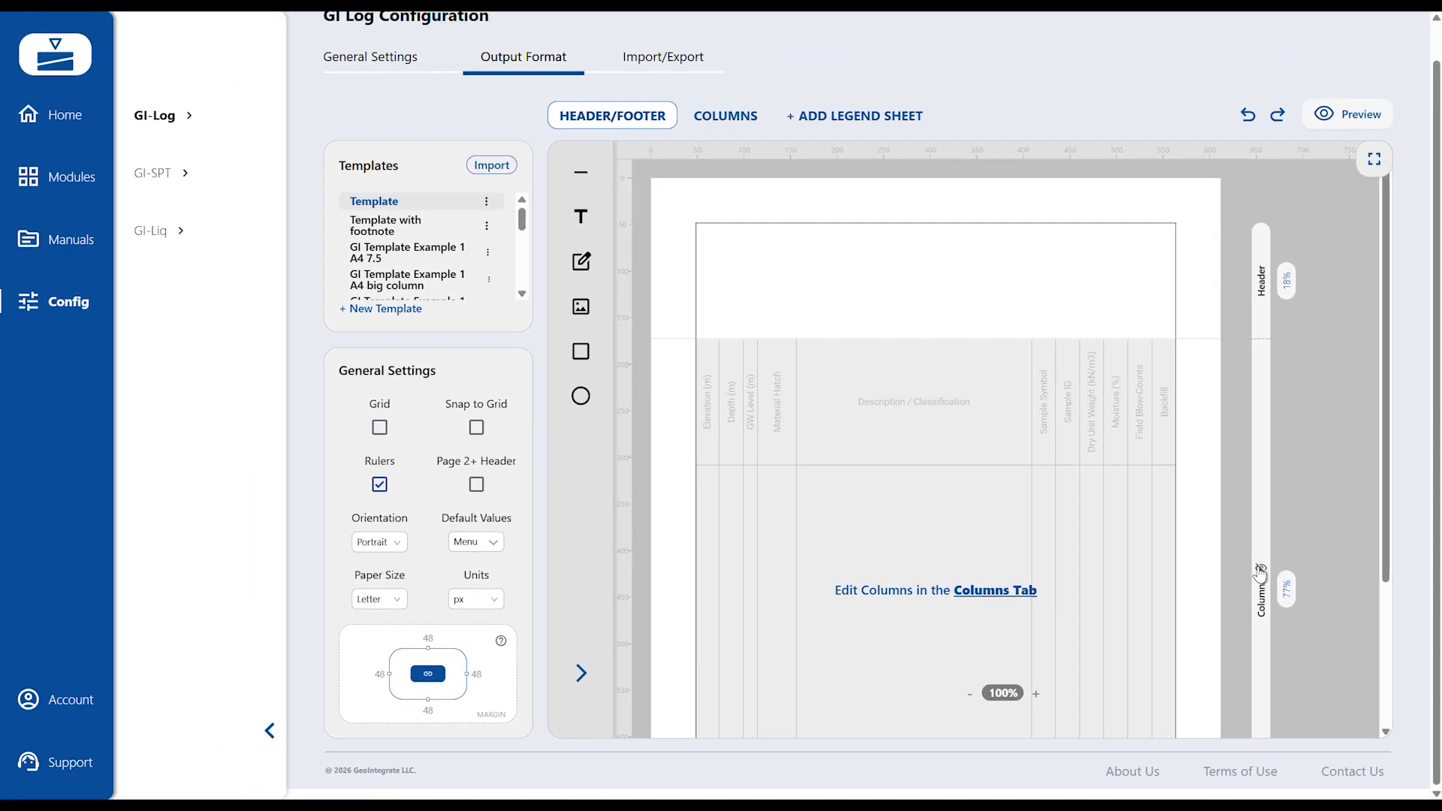
# - Collapse the columns section on the canvas, and show the editor in full screen before returning to the normal view
pyautogui.click(1261, 570)
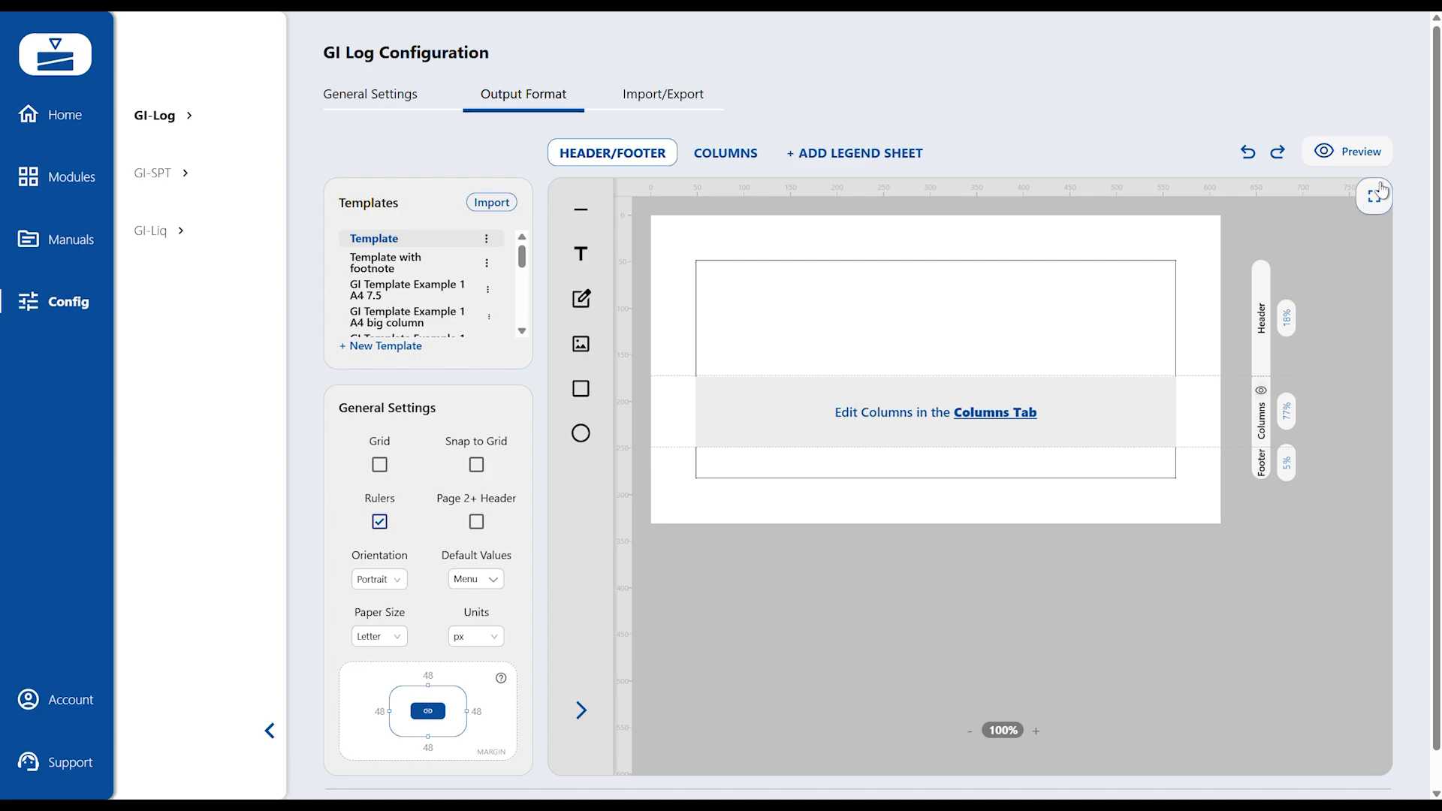
pyautogui.click(1376, 199)
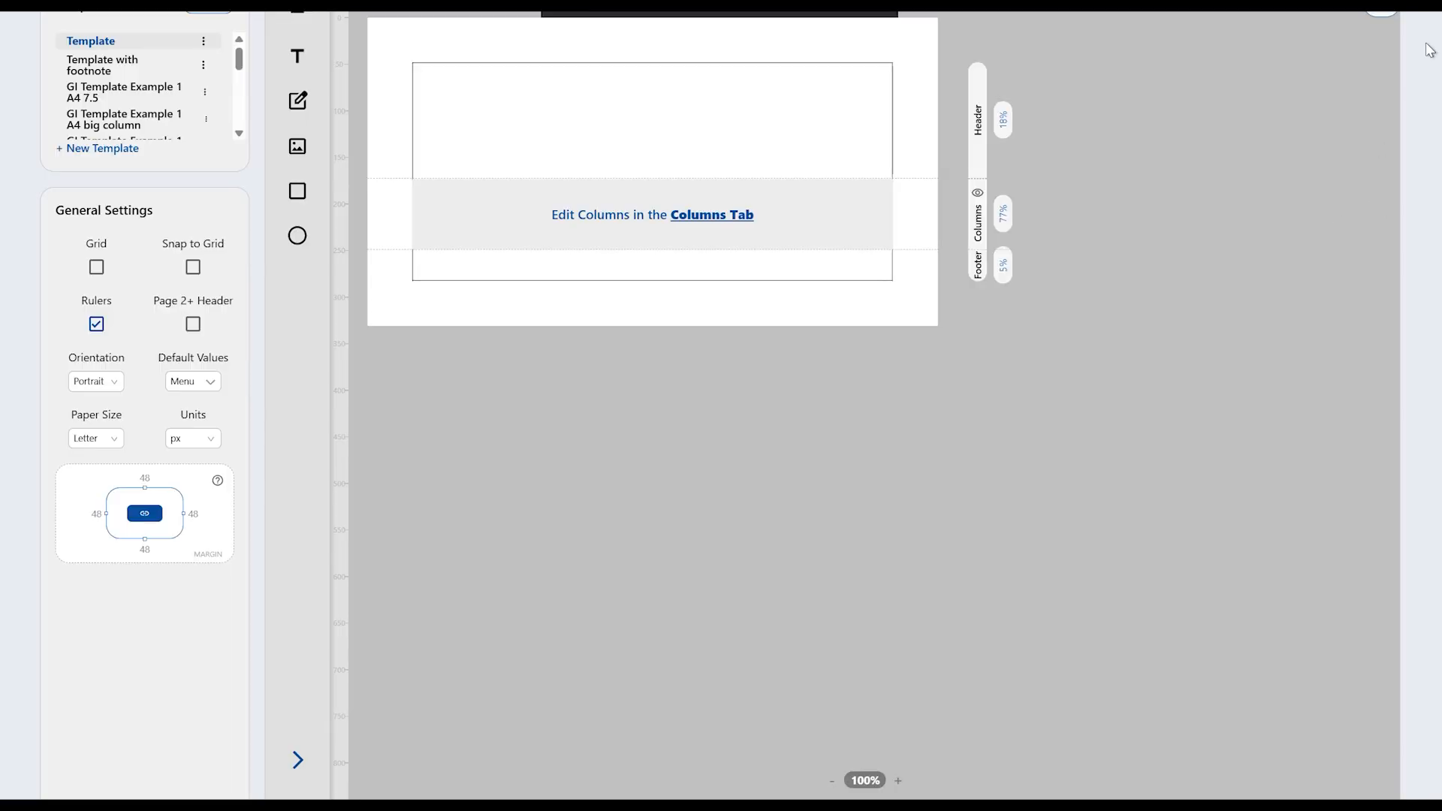
pyautogui.press('Escape')
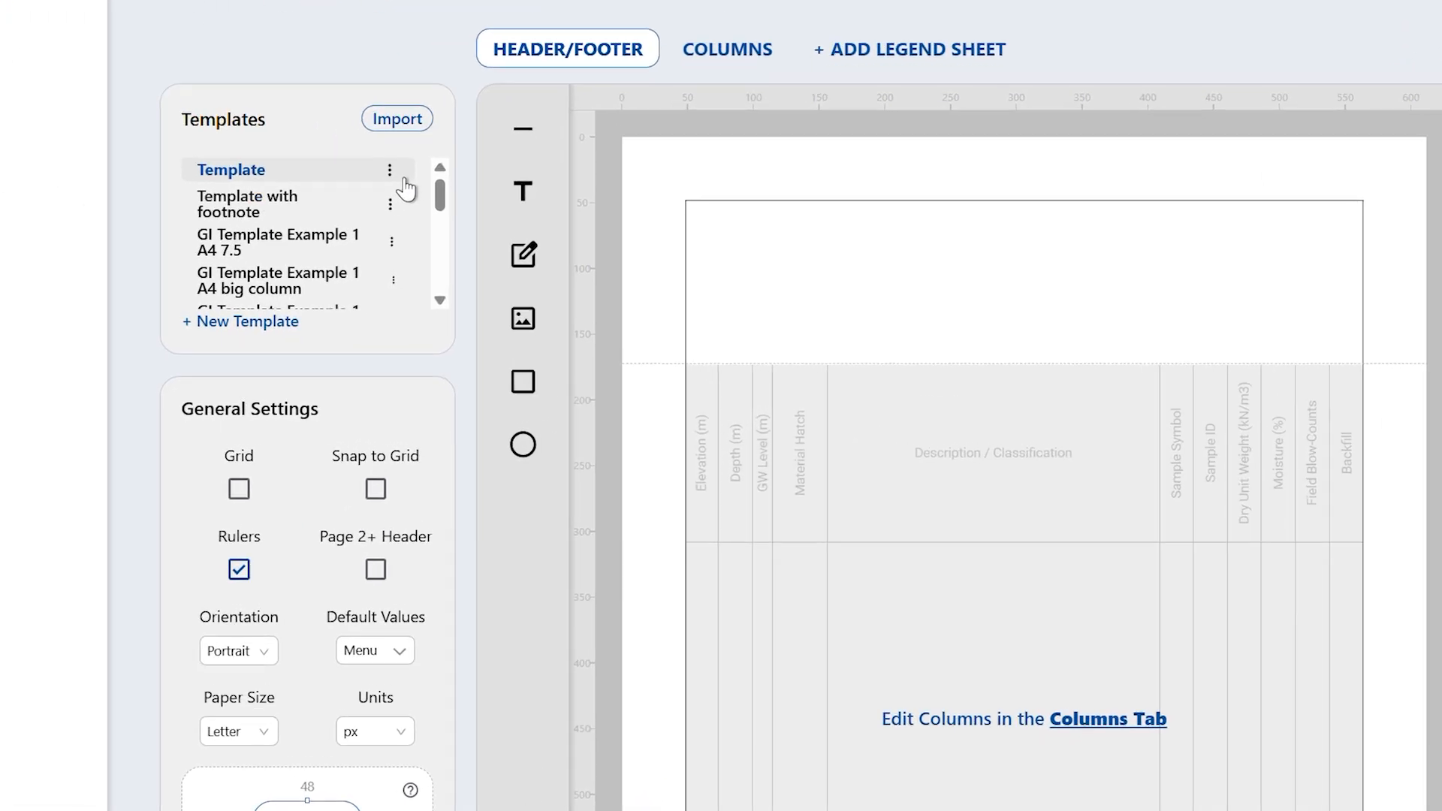
# - Make the new template the default and rename it Example Template
pyautogui.click(486, 238)
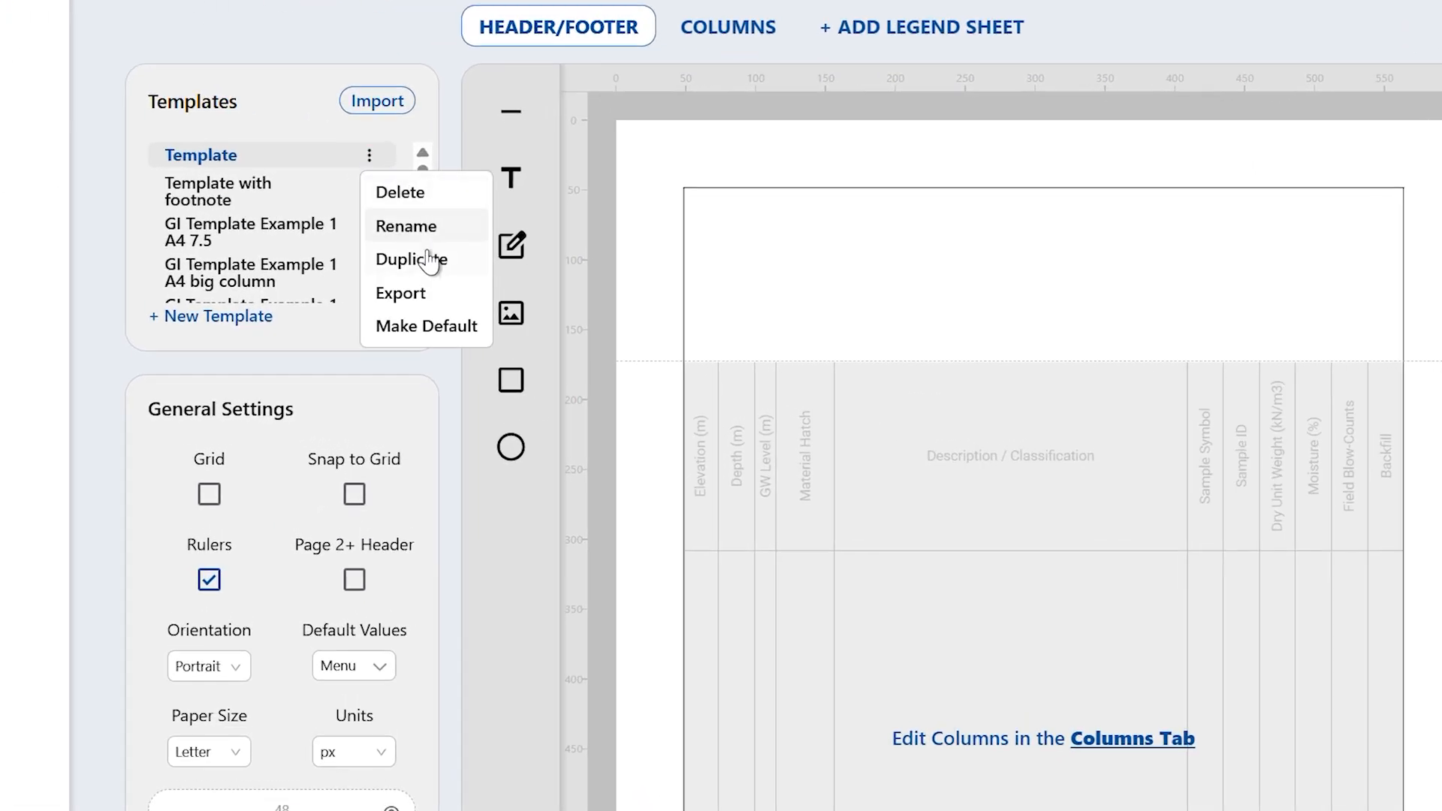
pyautogui.click(390, 330)
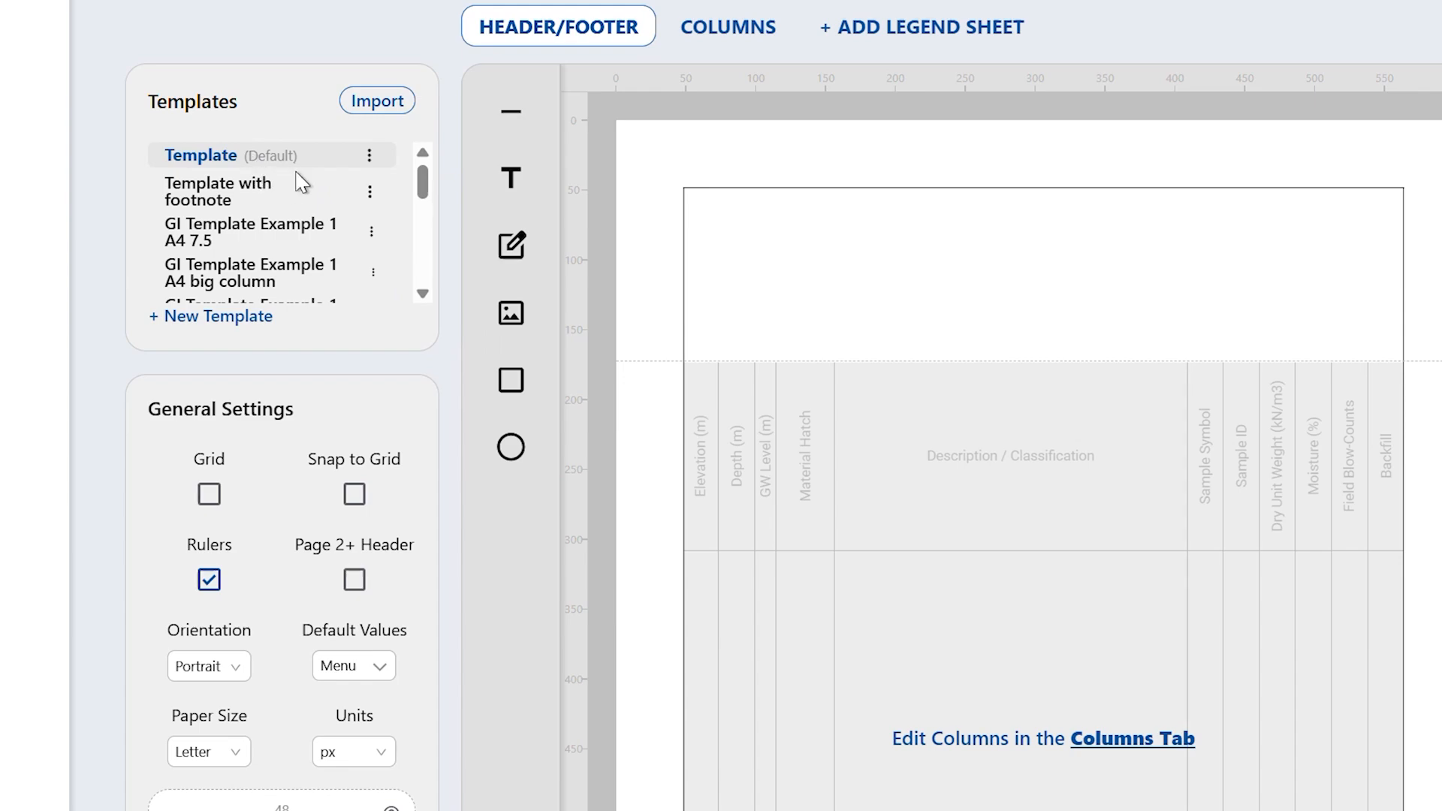
pyautogui.click(369, 156)
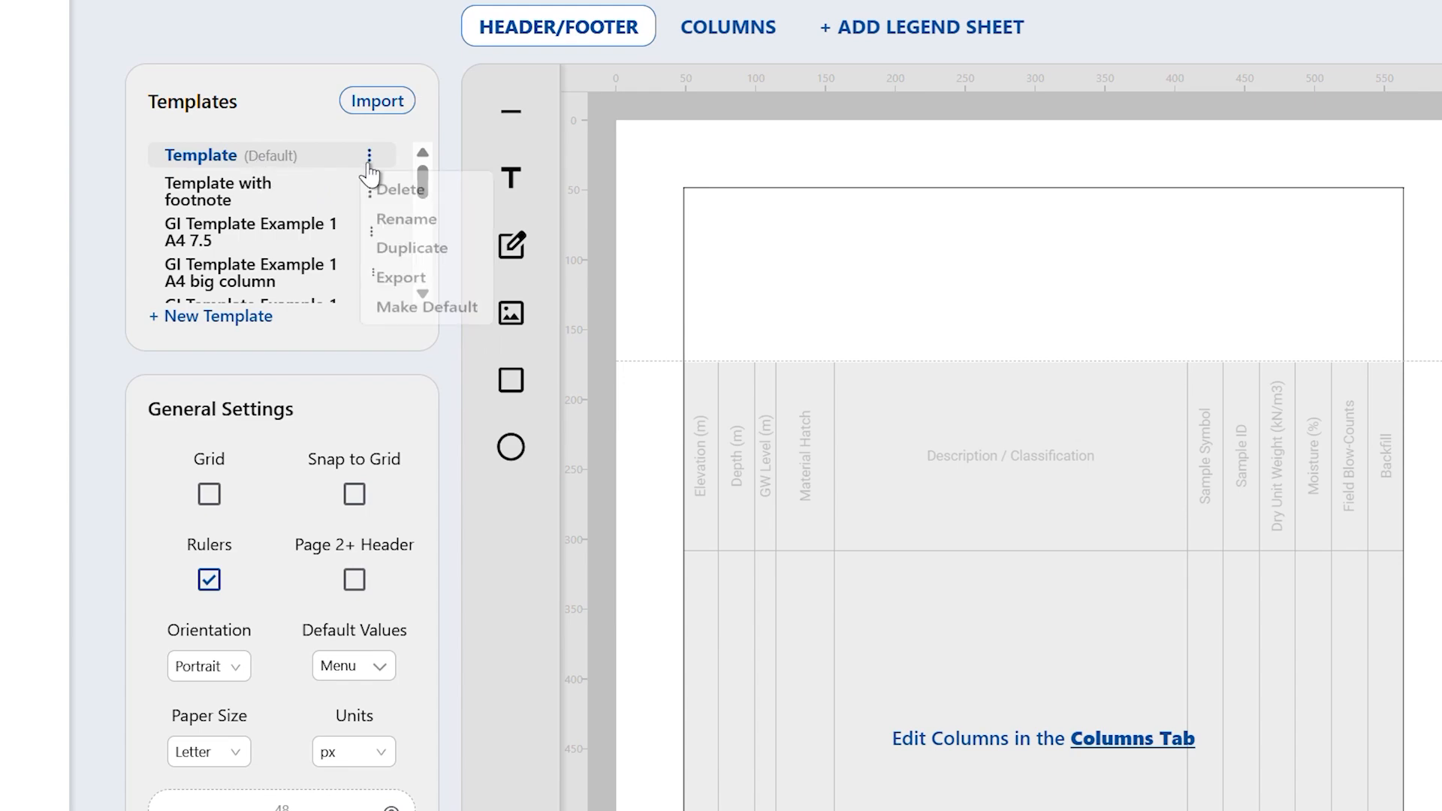
pyautogui.click(383, 218)
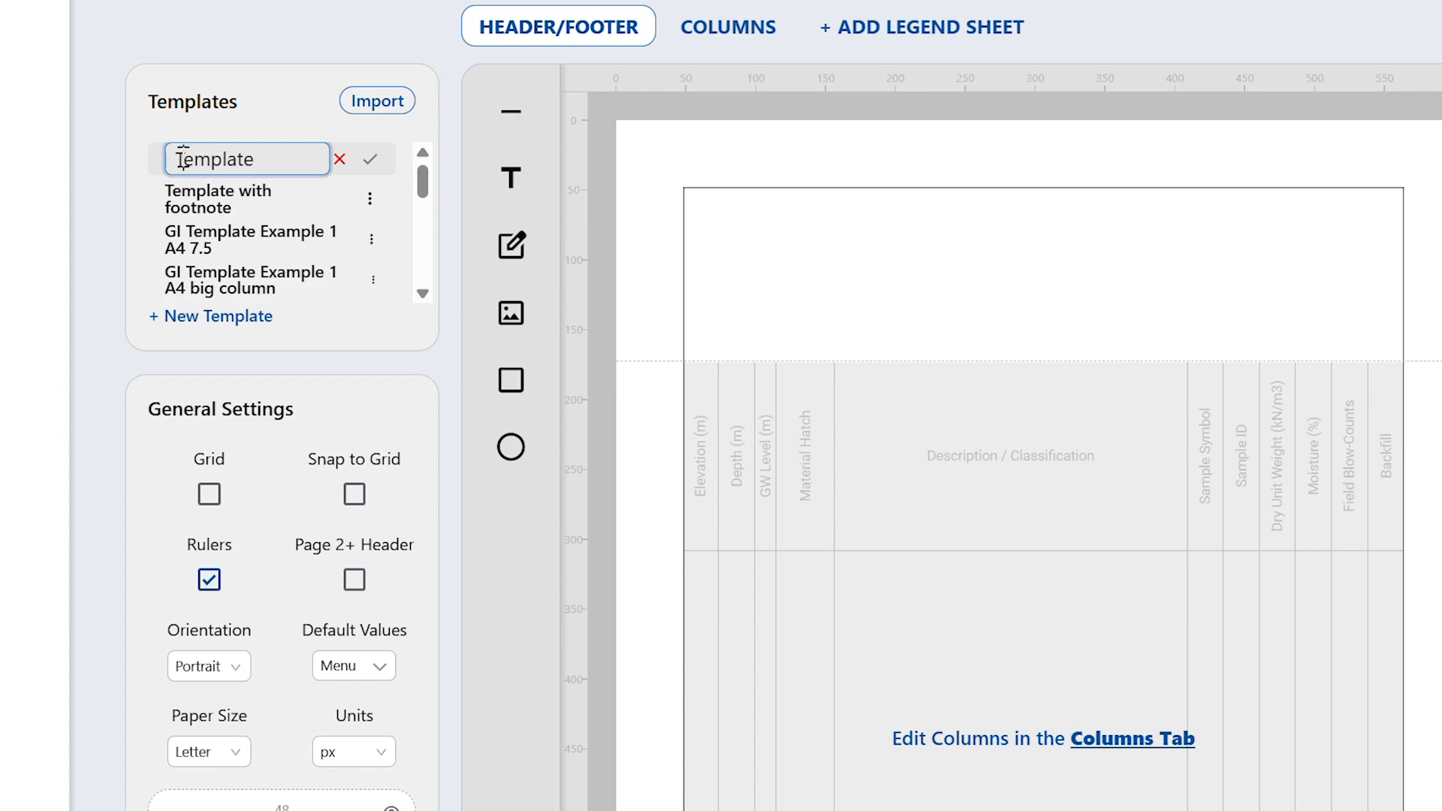
pyautogui.press('Home')
pyautogui.write('Exam')
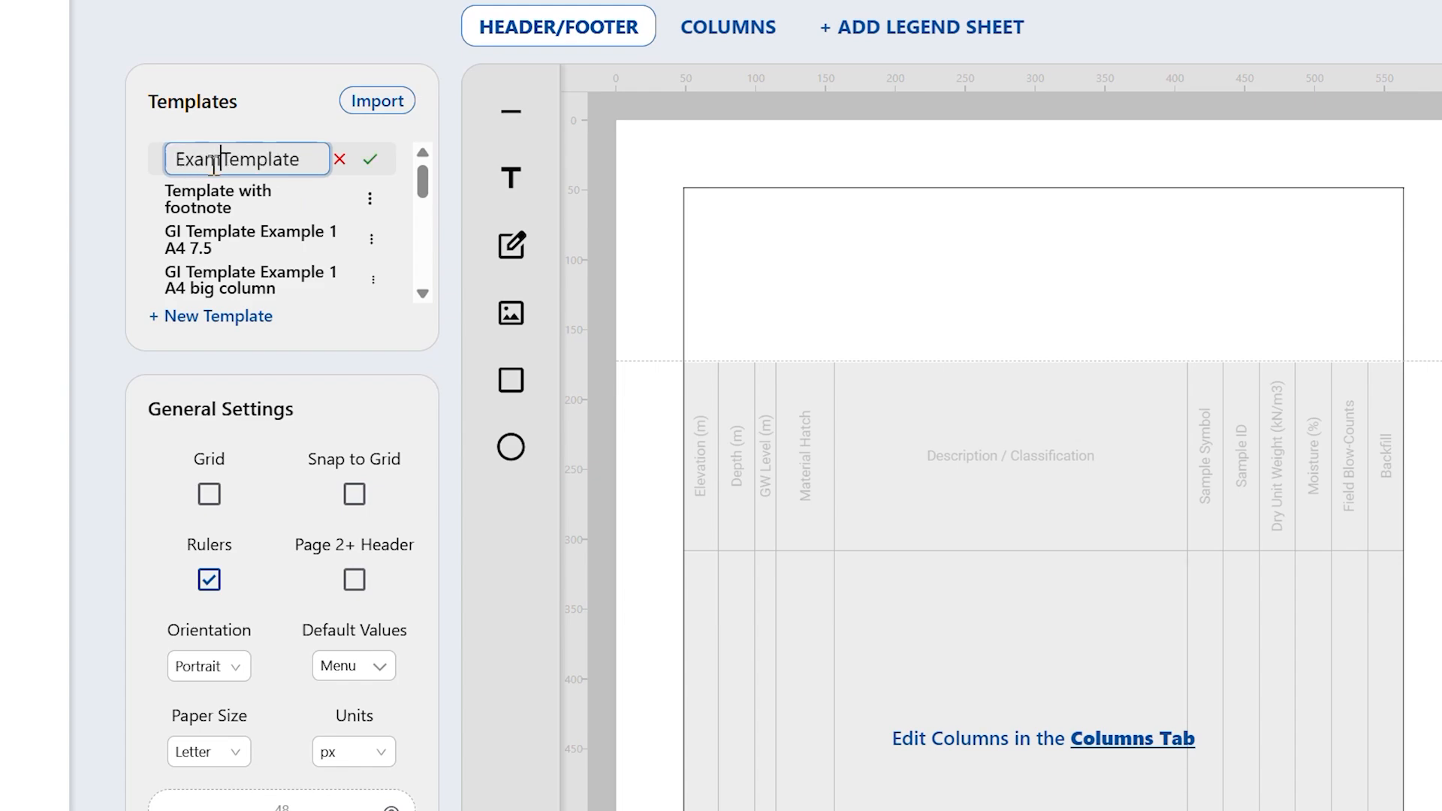
pyautogui.write('ple')
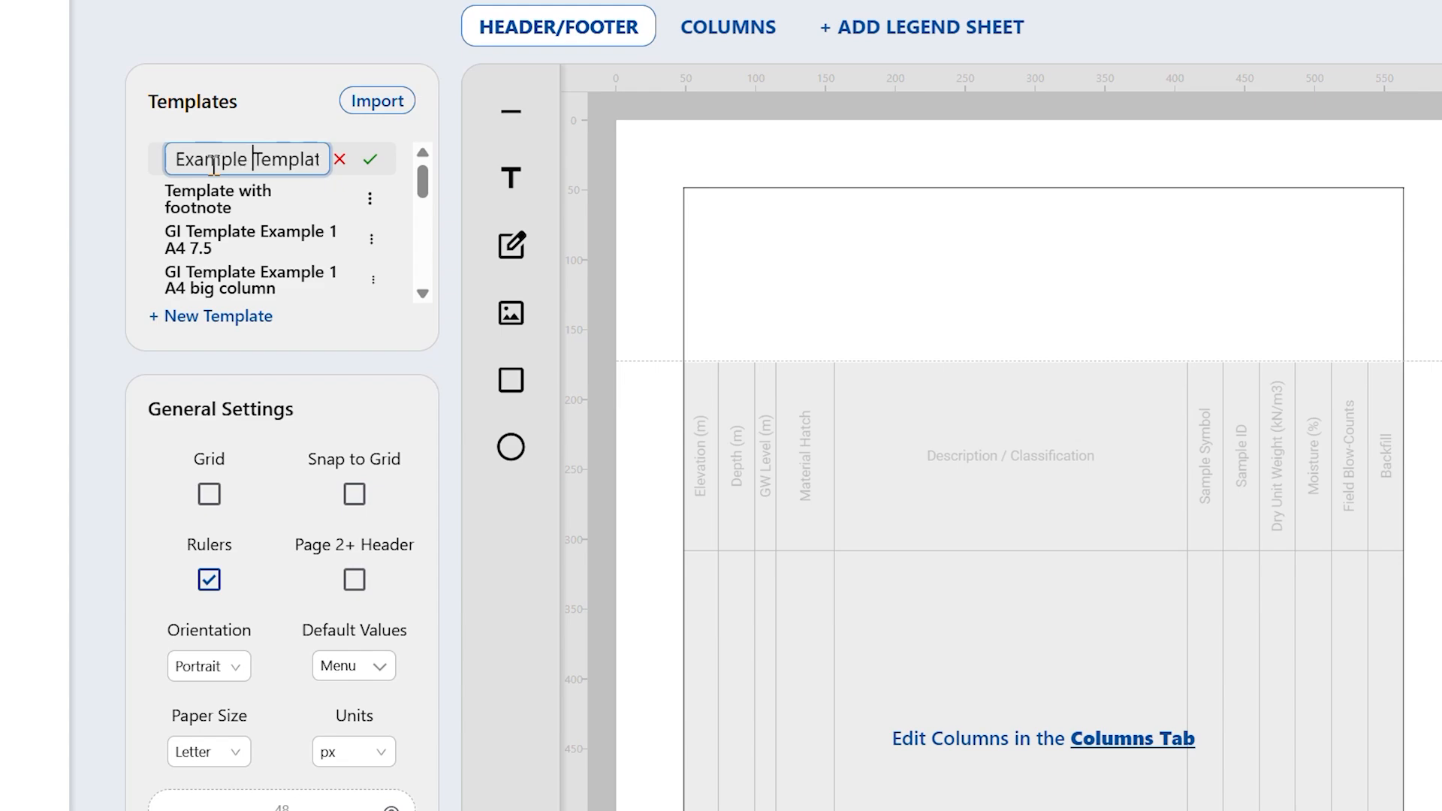
pyautogui.click(371, 160)
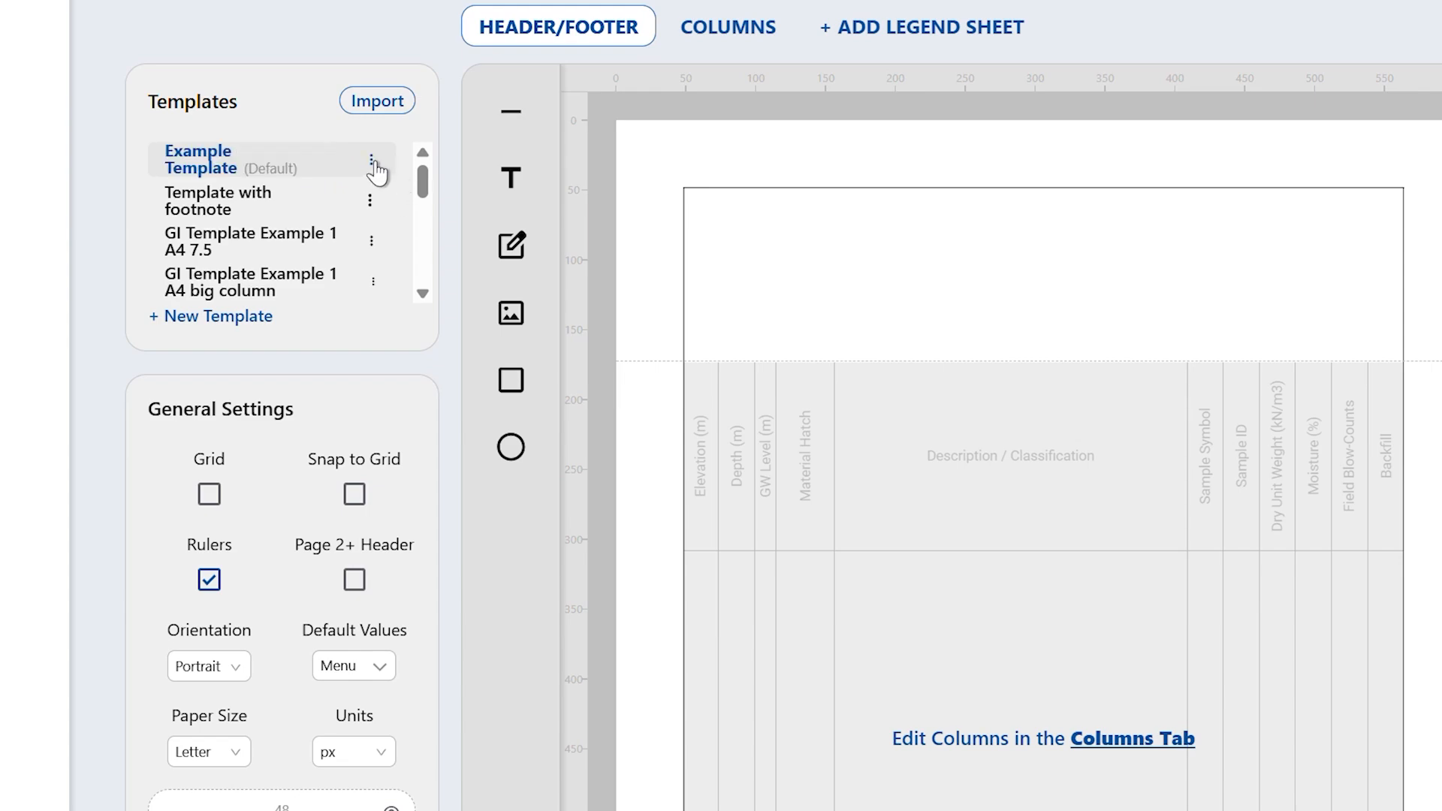
# - Turn the canvas rulers off and back on
pyautogui.scroll(-1, 406, 375)
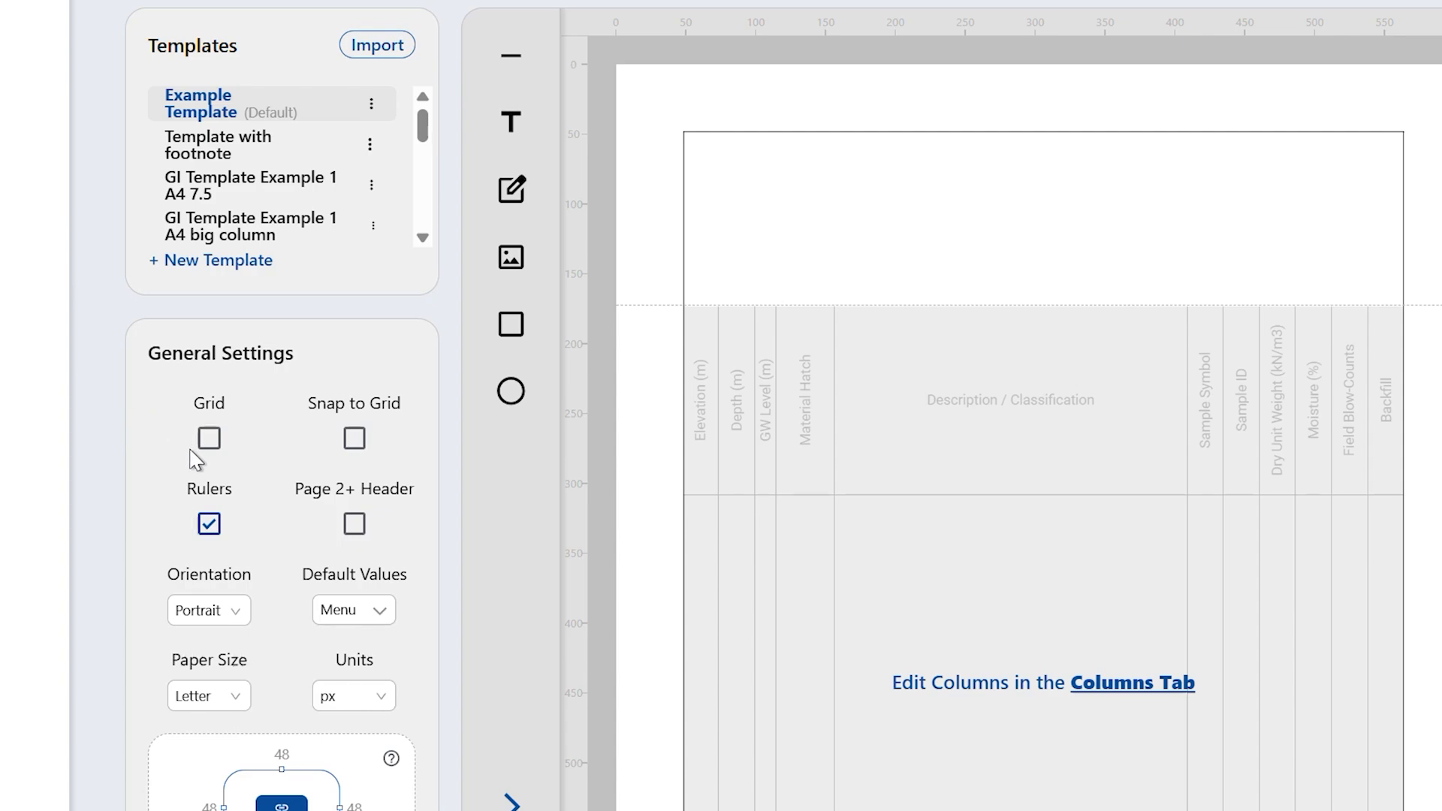
pyautogui.click(208, 525)
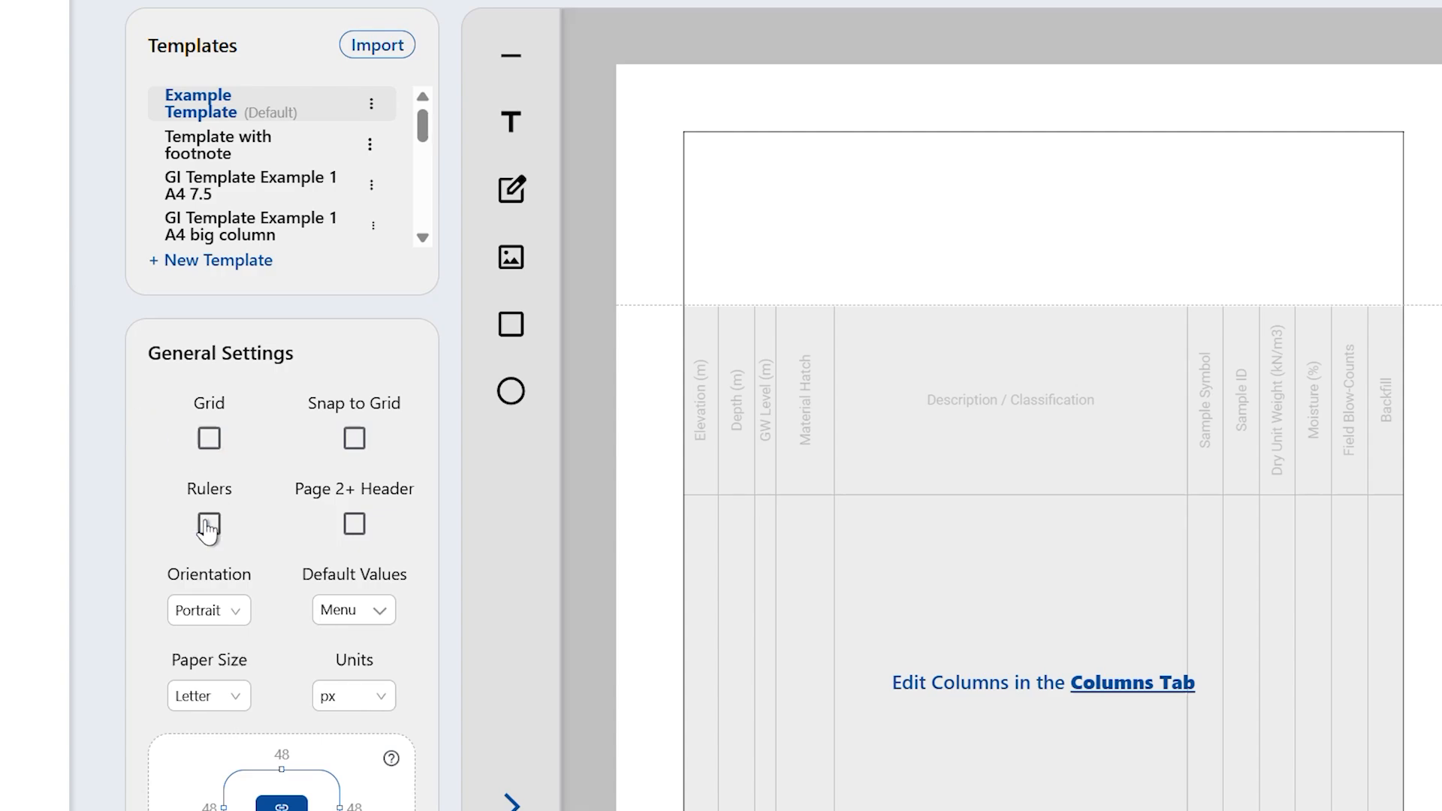
pyautogui.click(208, 525)
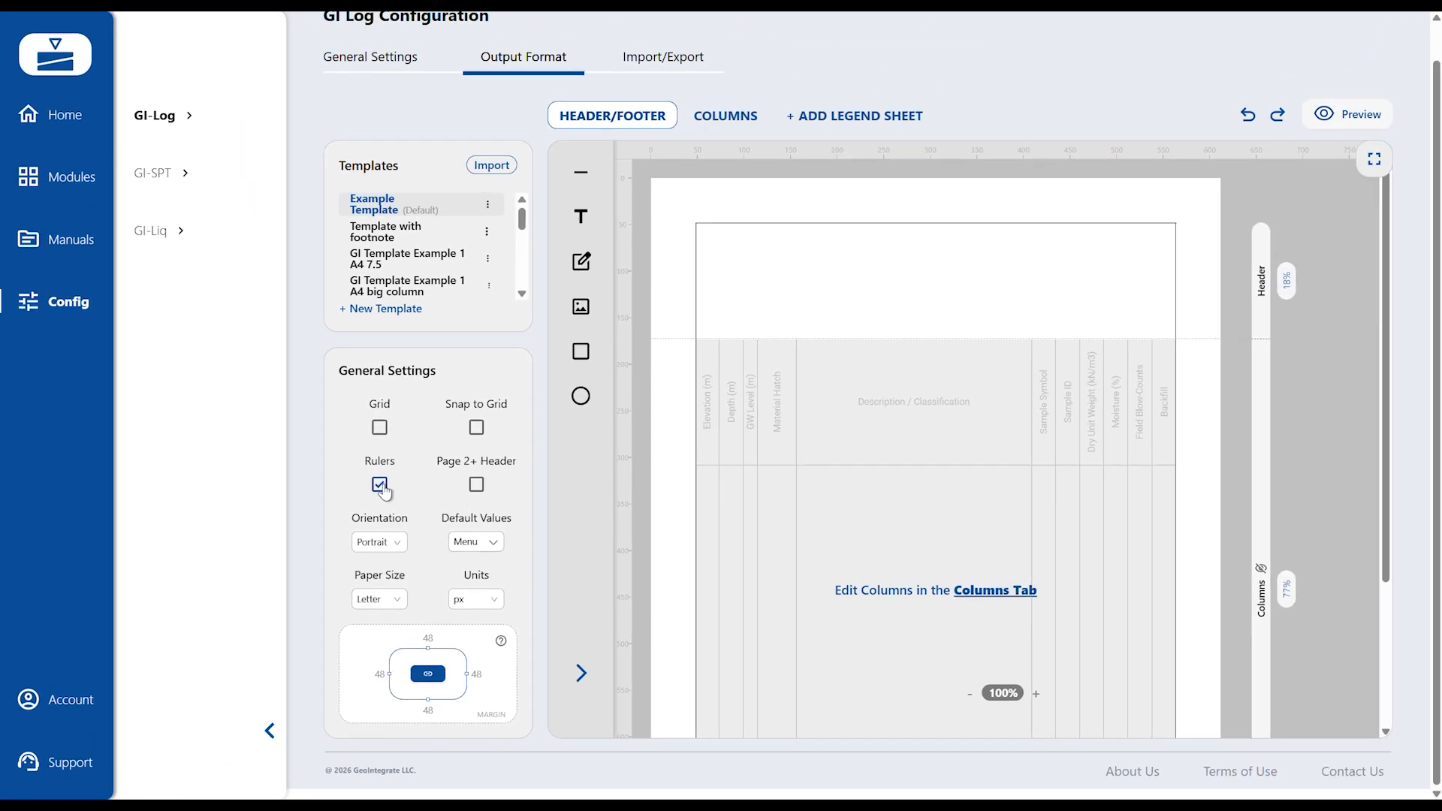
# - Turn on the separate page 2+ header, look over the first-page and other-pages header/footer editors, and turn it off again
pyautogui.click(476, 486)
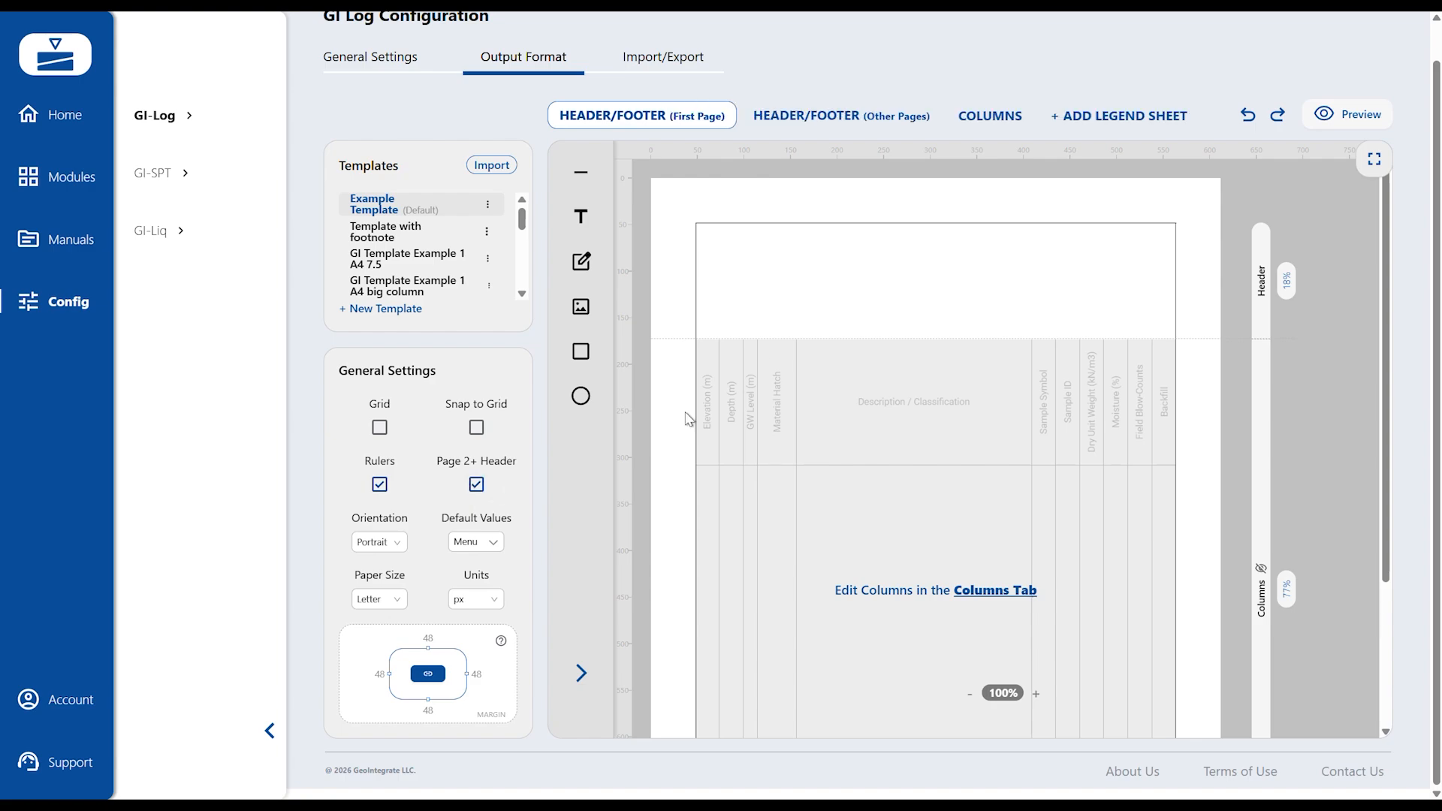
pyautogui.click(834, 119)
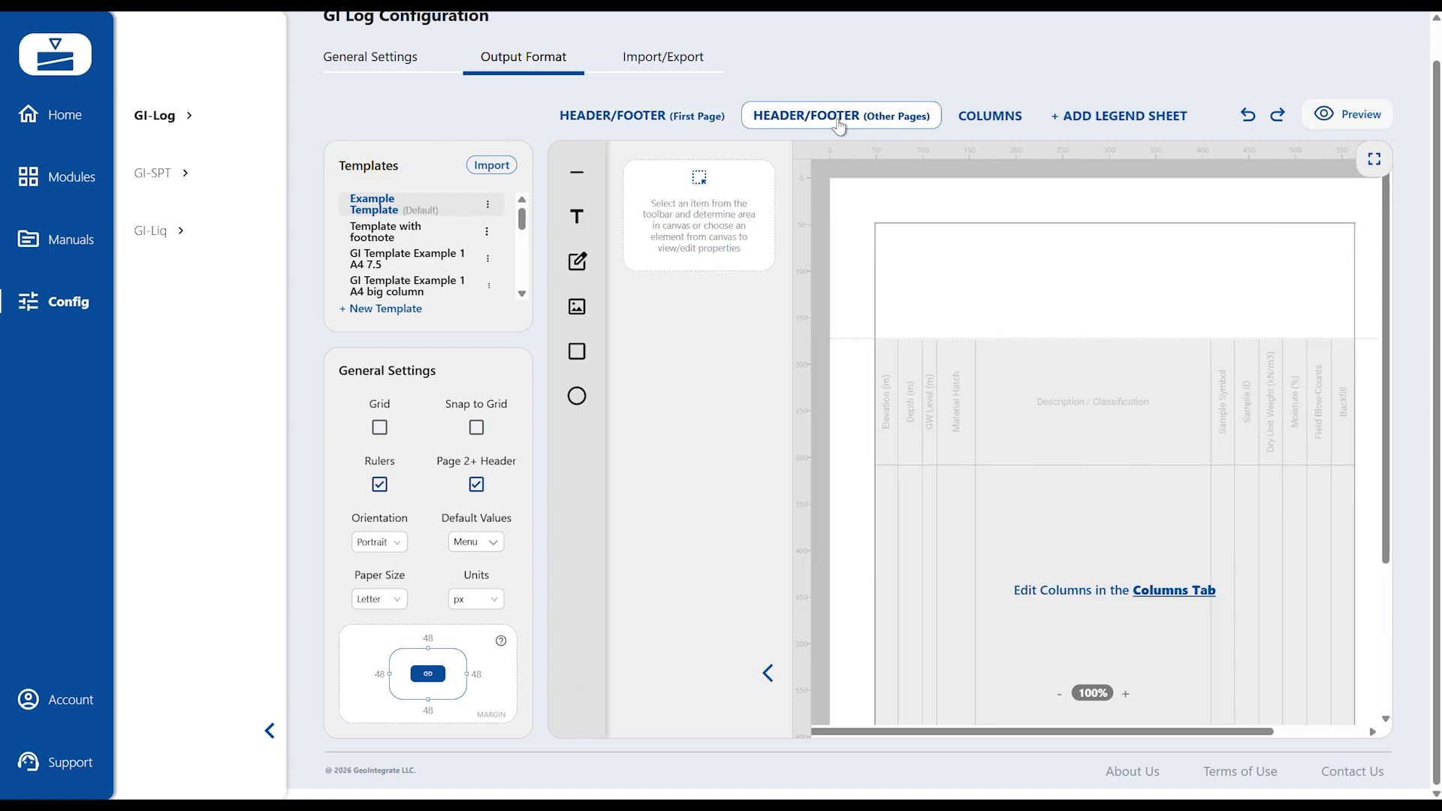
pyautogui.click(718, 130)
pyautogui.click(820, 121)
pyautogui.scroll(-3, 894, 386)
pyautogui.scroll(3, 898, 409)
pyautogui.click(690, 124)
pyautogui.click(476, 486)
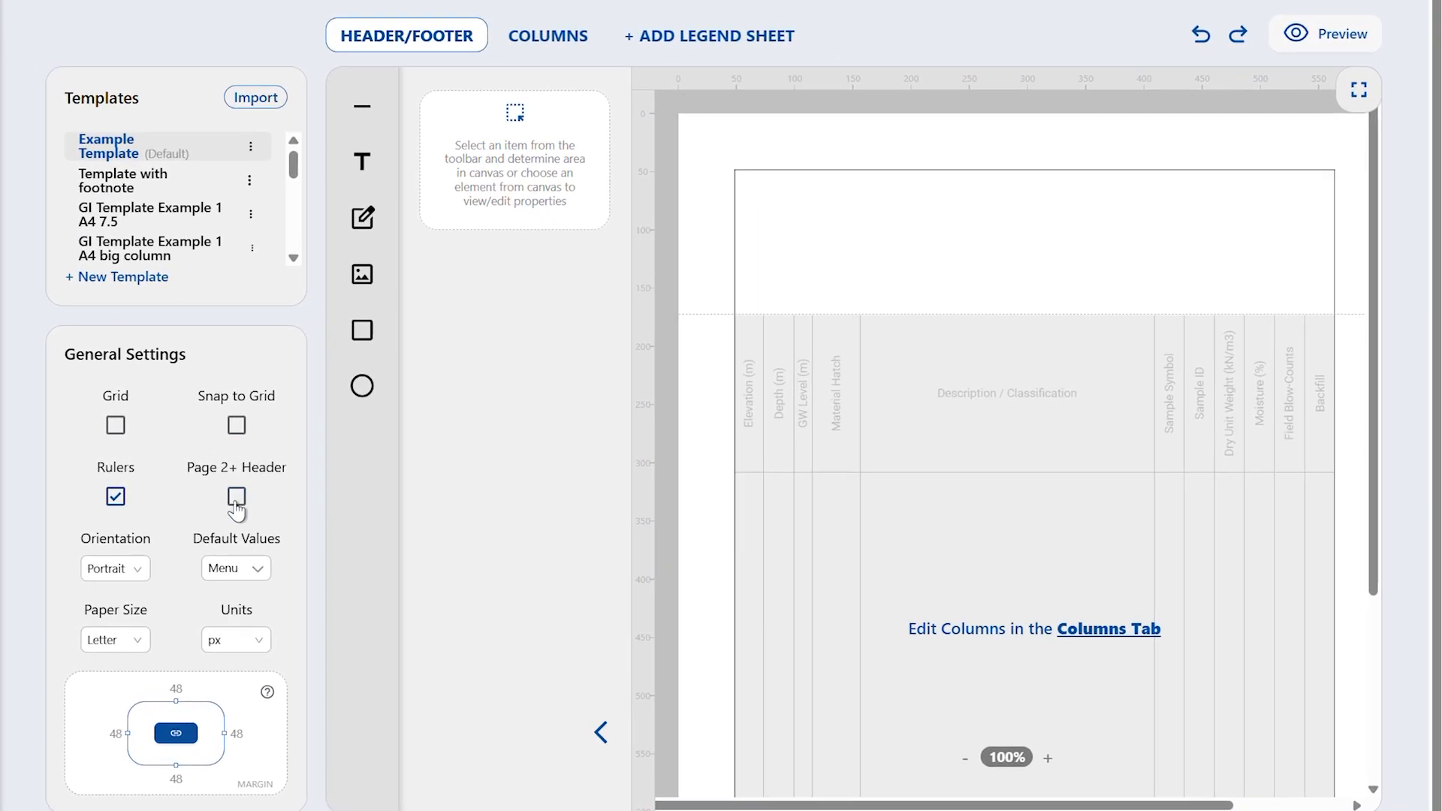
# - Turn on the grid and snap to grid, try a grid spacing of 20, and turn the grid off again
pyautogui.click(114, 425)
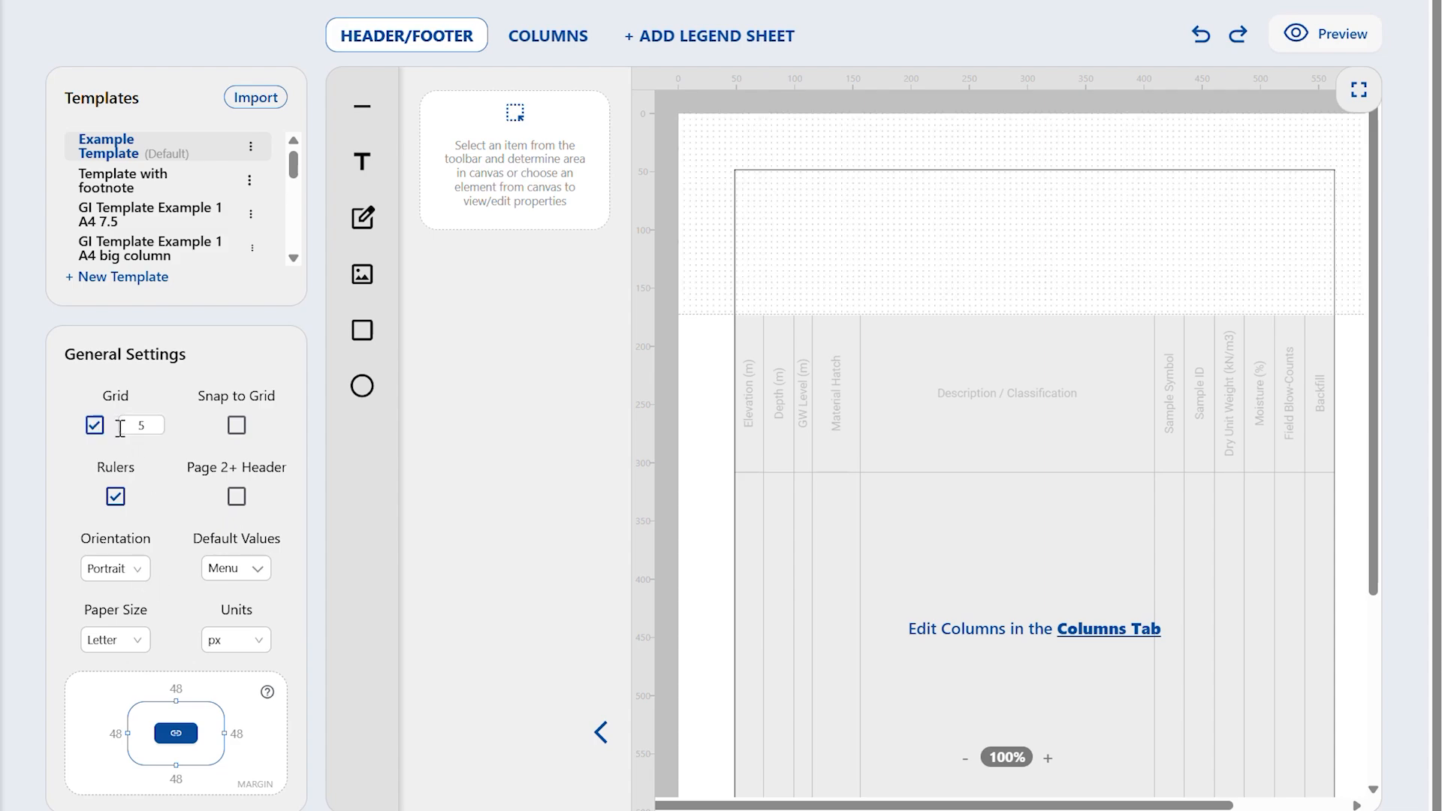
pyautogui.scroll(-4, 762, 316)
pyautogui.scroll(5, 774, 601)
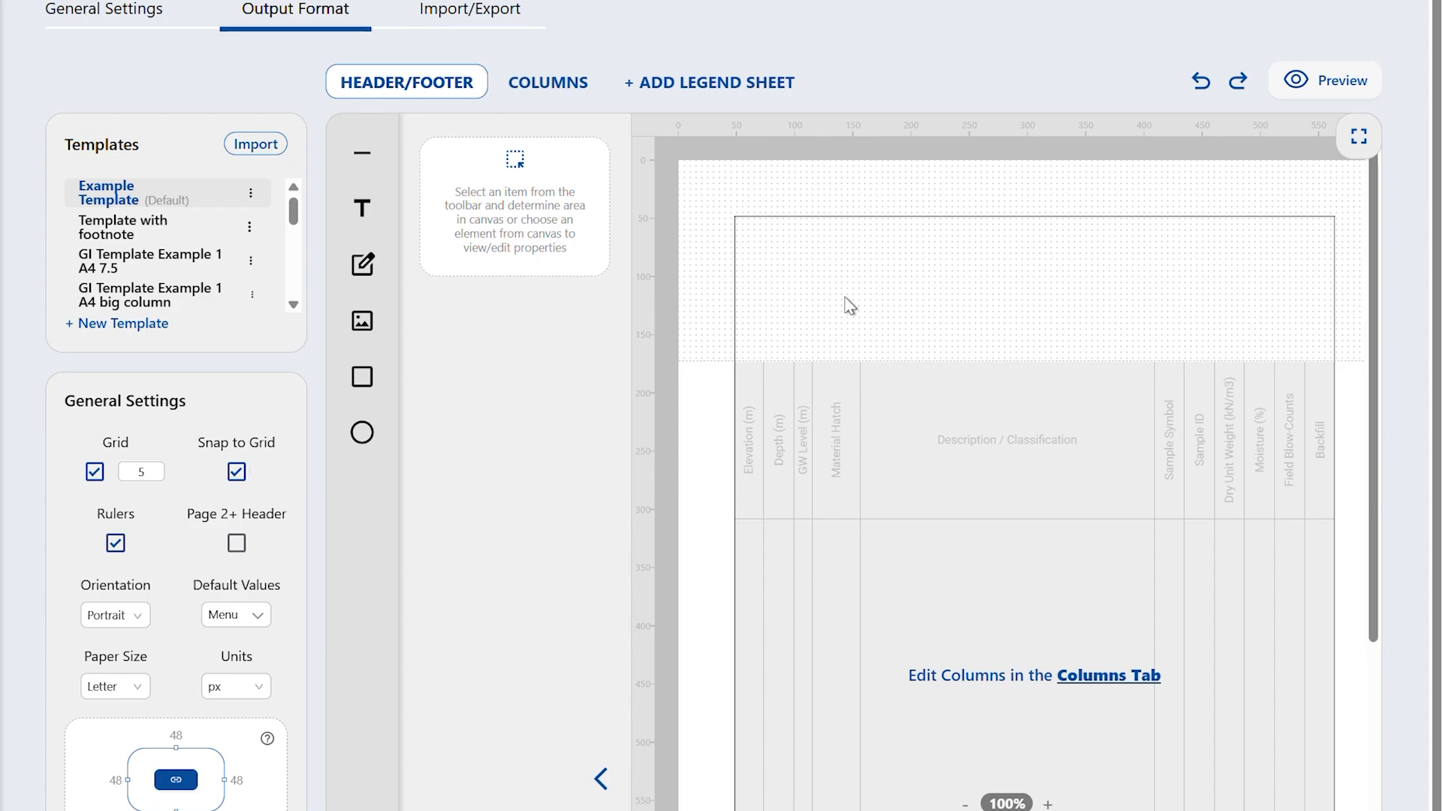
pyautogui.write('4')
pyautogui.press('BackSpace')
pyautogui.write('20')
pyautogui.click(94, 472)
# - Keep the Portrait orientation and Letter paper size, and view the default line thickness options
pyautogui.scroll(-1, 142, 576)
pyautogui.click(142, 573)
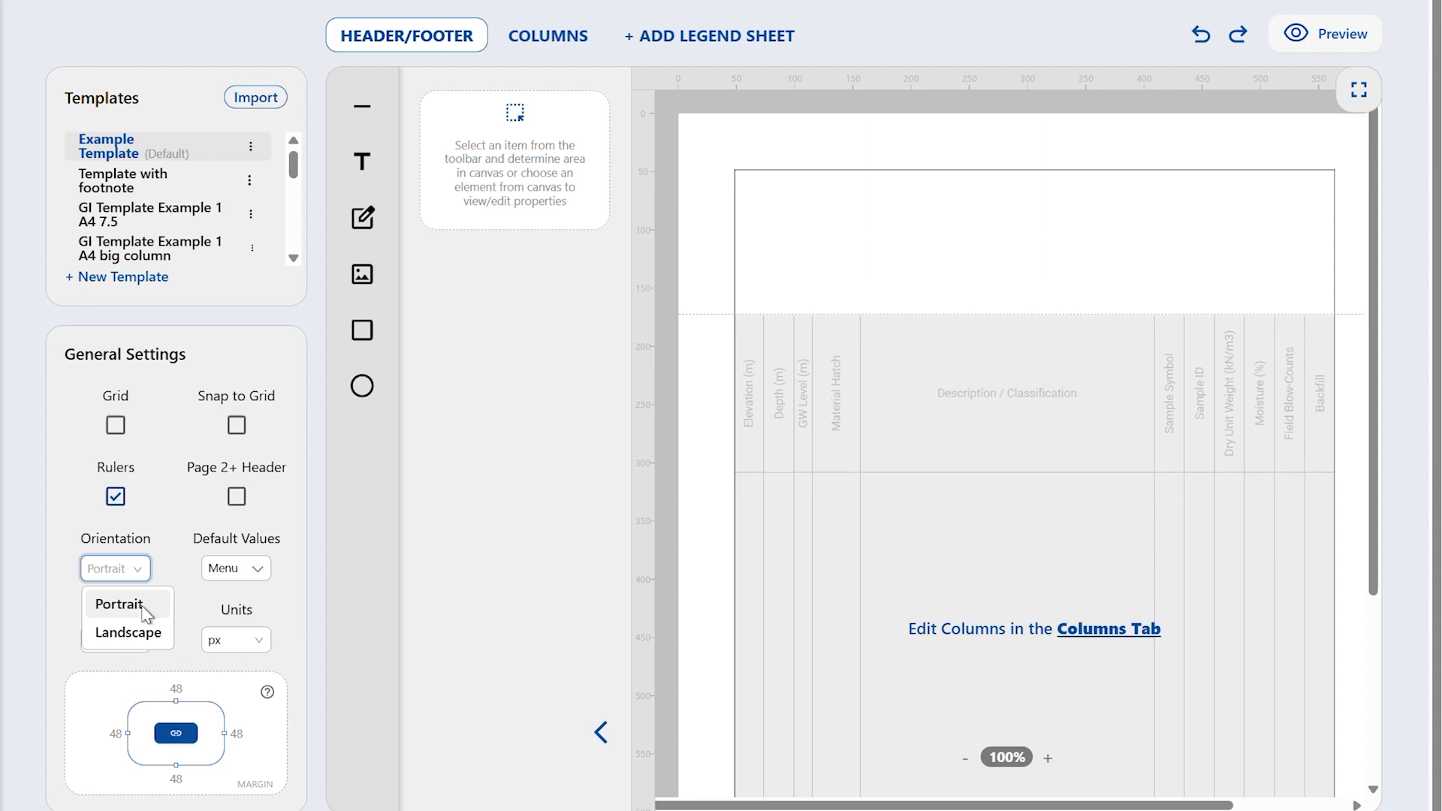
pyautogui.click(142, 605)
pyautogui.click(258, 573)
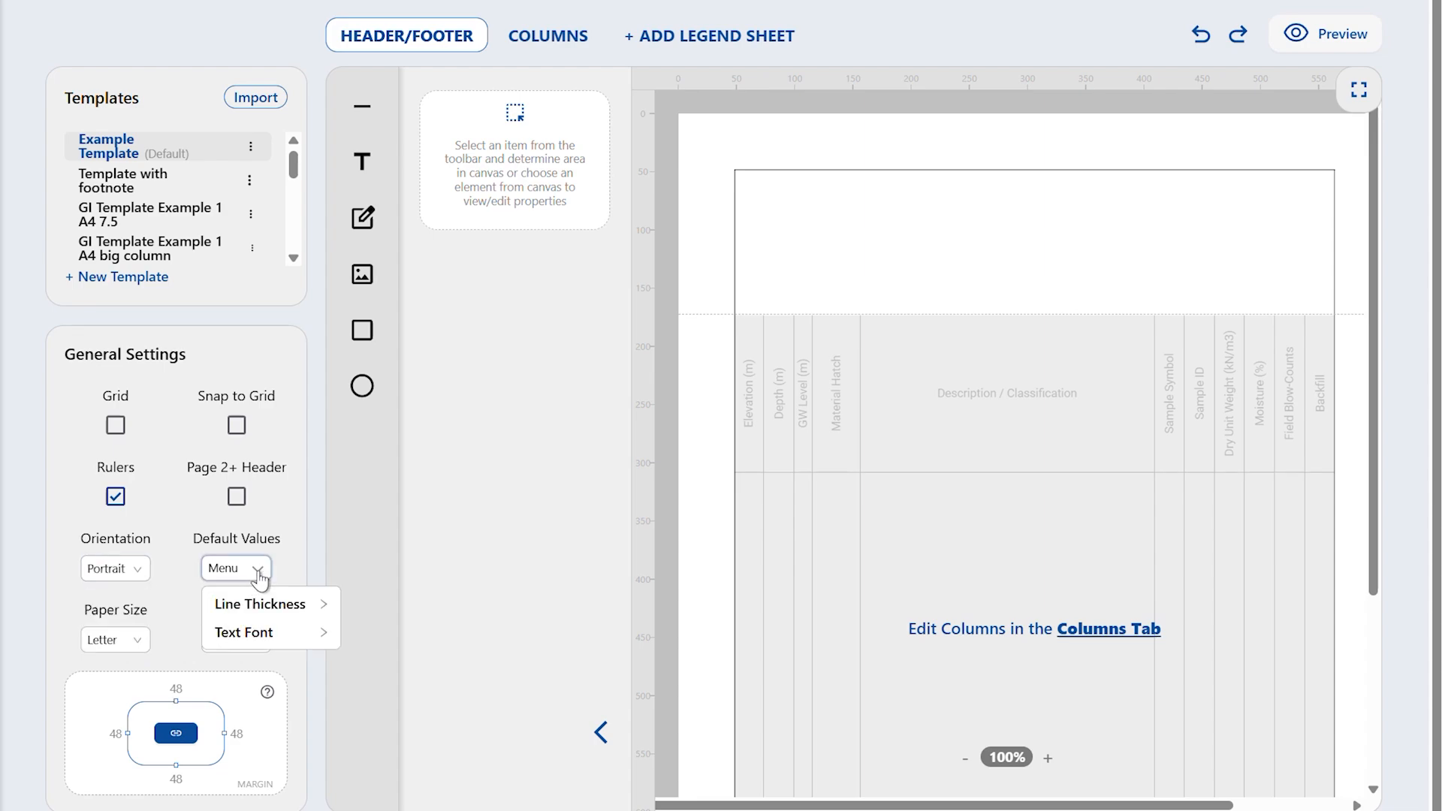
pyautogui.moveTo(319, 603)
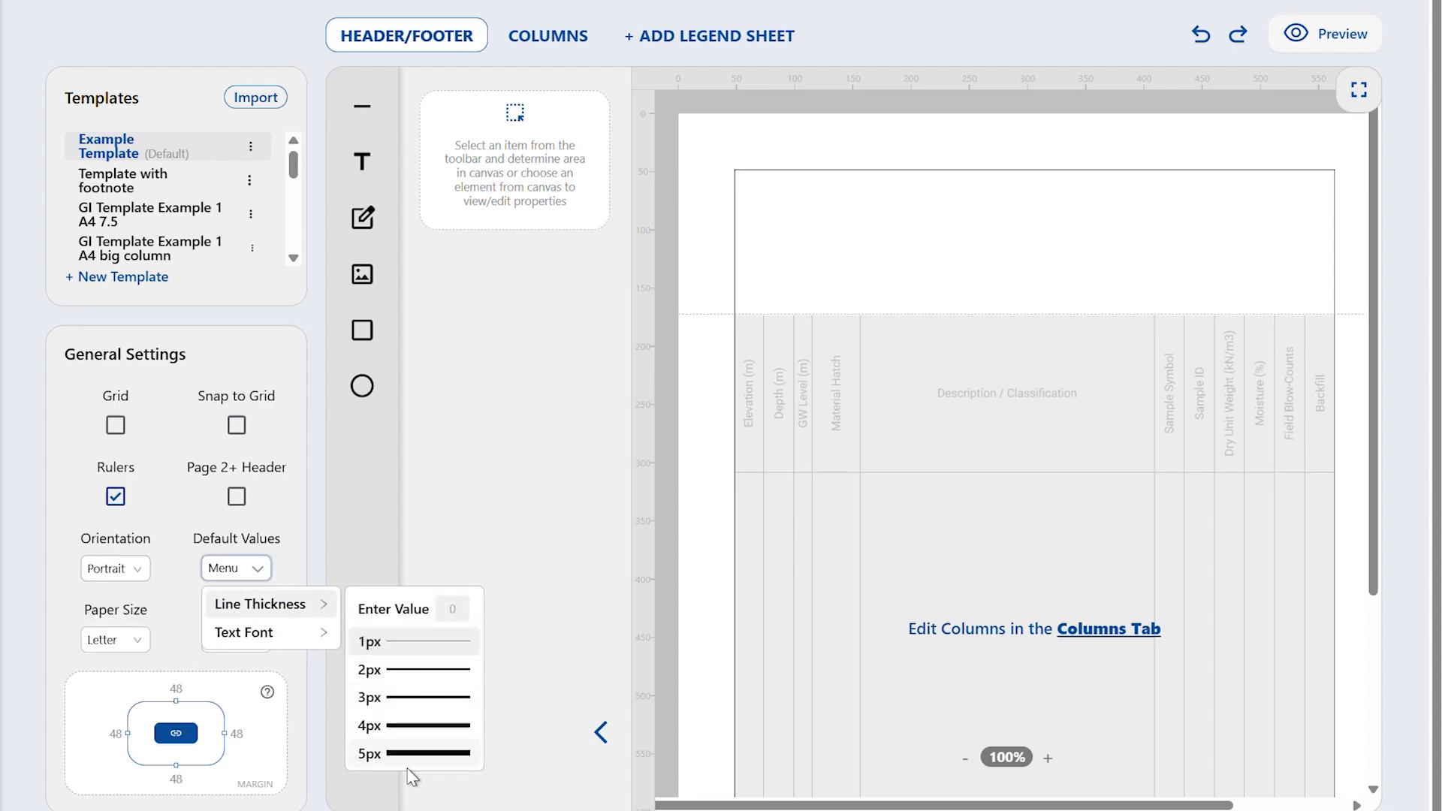
pyautogui.moveTo(324, 643)
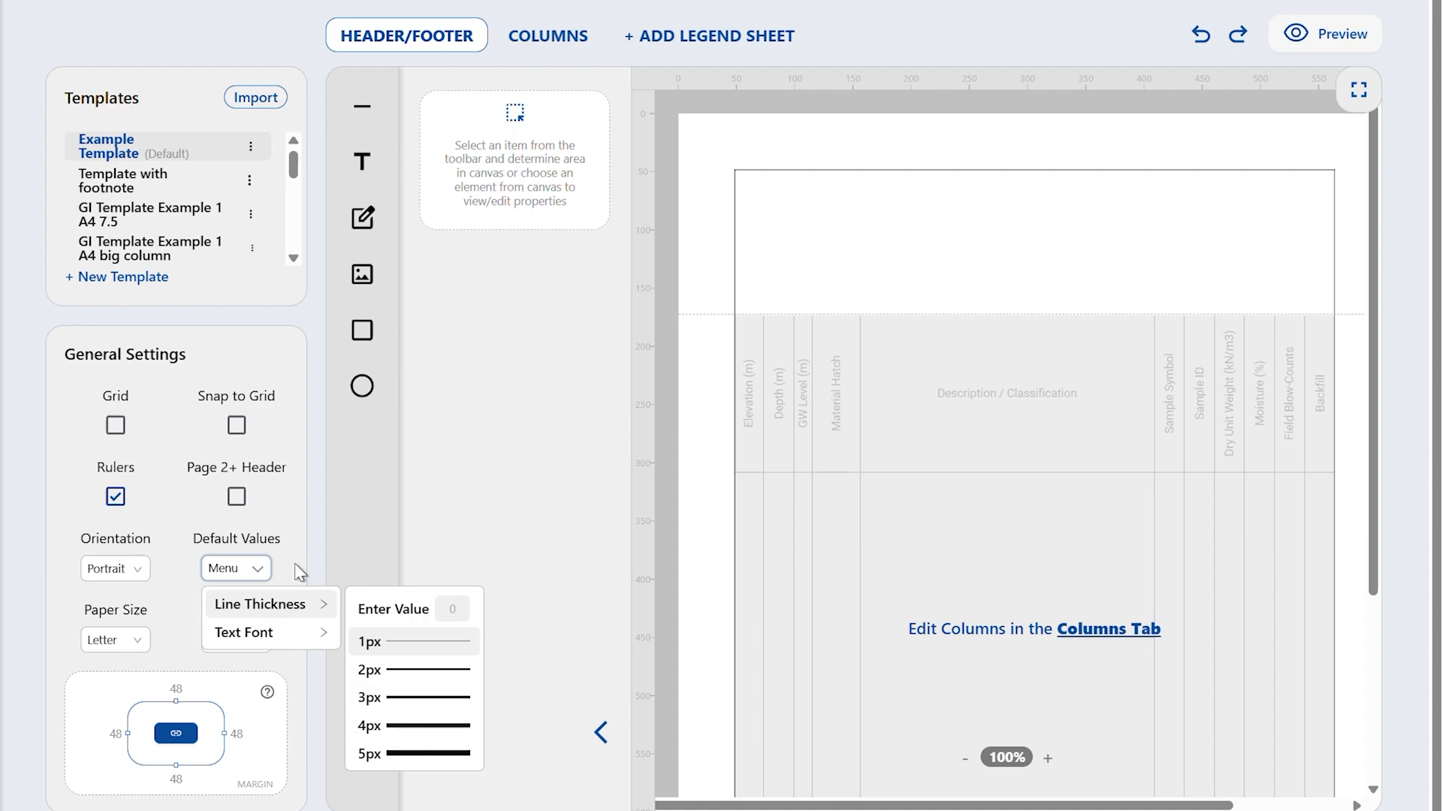
pyautogui.click(145, 643)
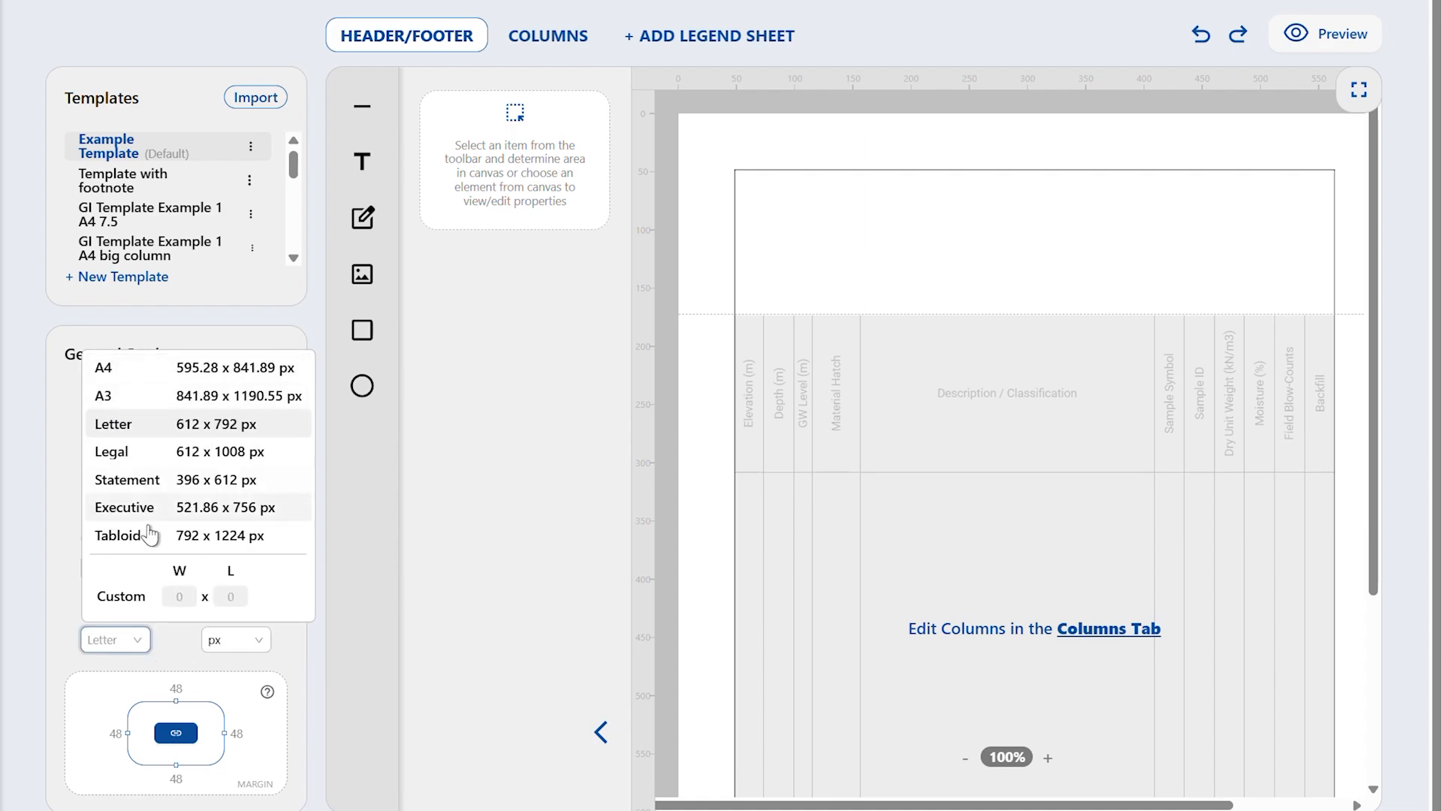
pyautogui.click(114, 422)
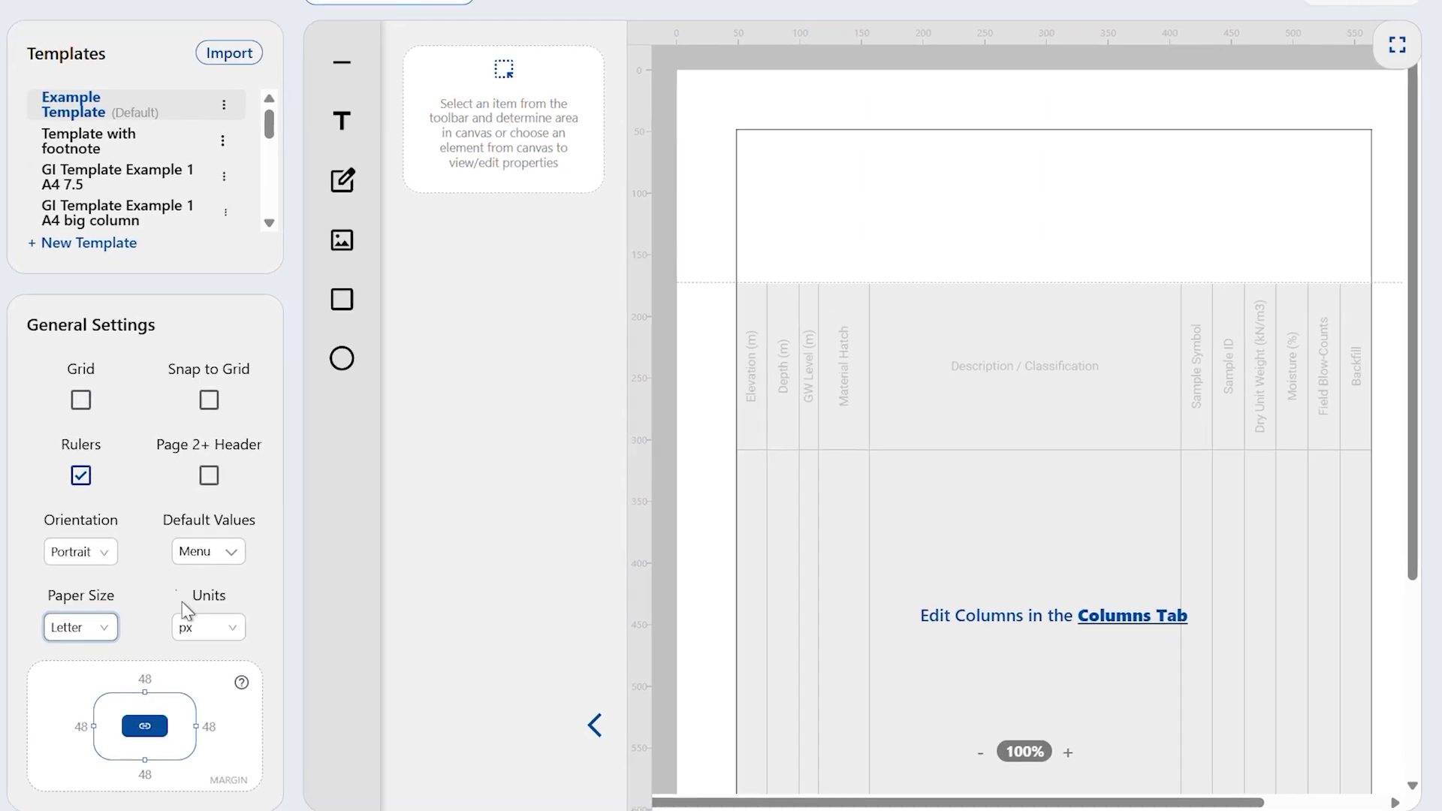
# - Try inches and millimetres as the template's units, and return to px
pyautogui.click(197, 627)
pyautogui.click(212, 694)
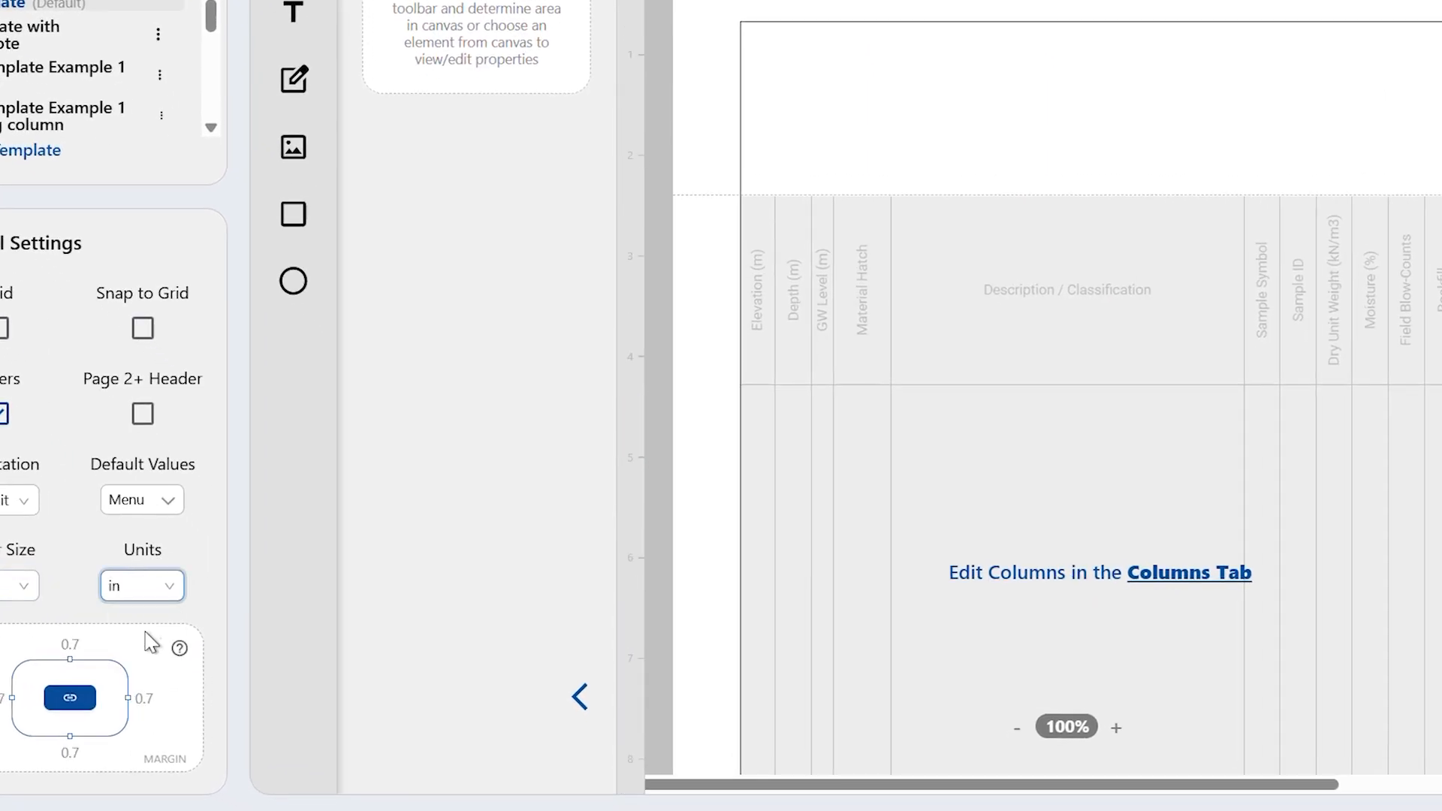
pyautogui.click(150, 590)
pyautogui.click(143, 694)
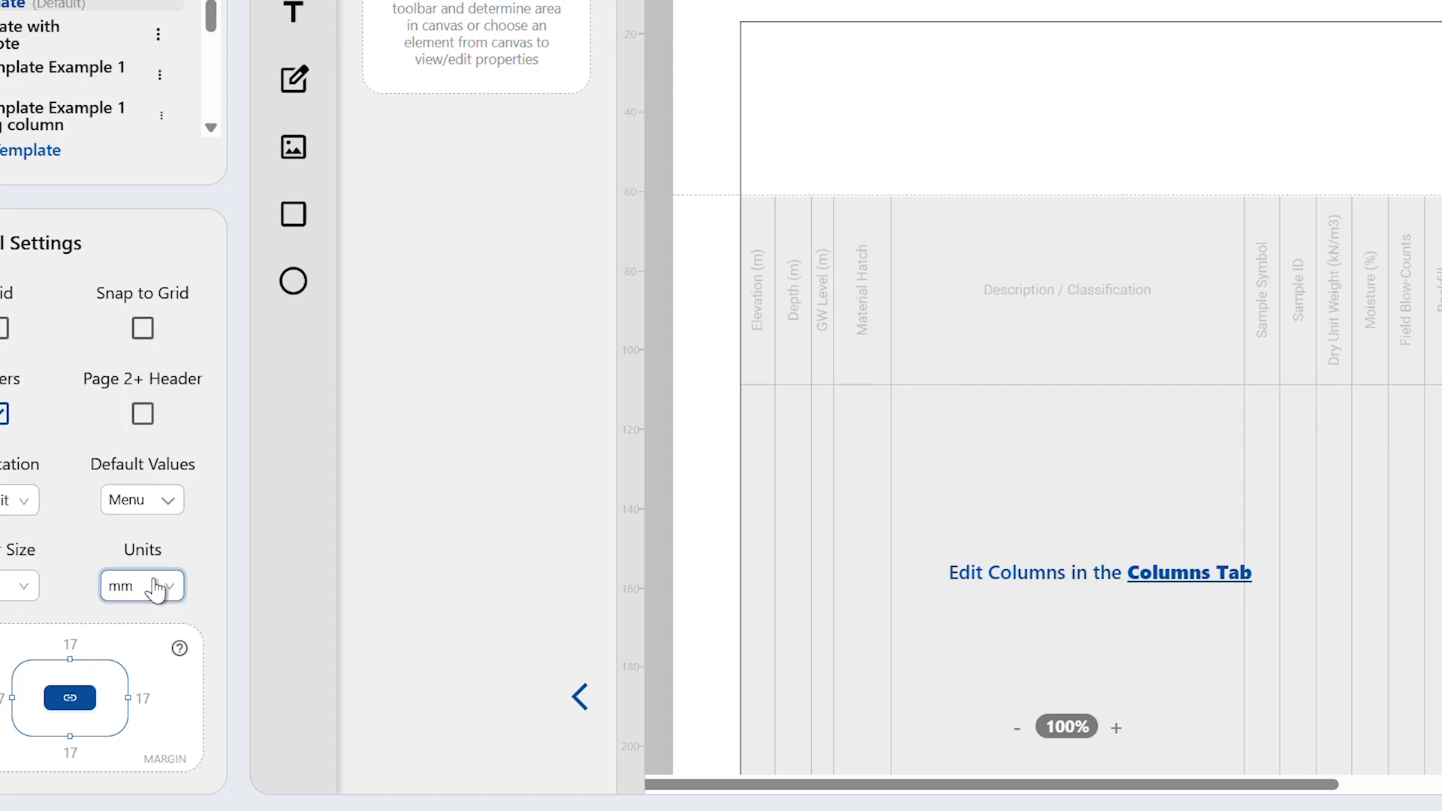
pyautogui.click(156, 590)
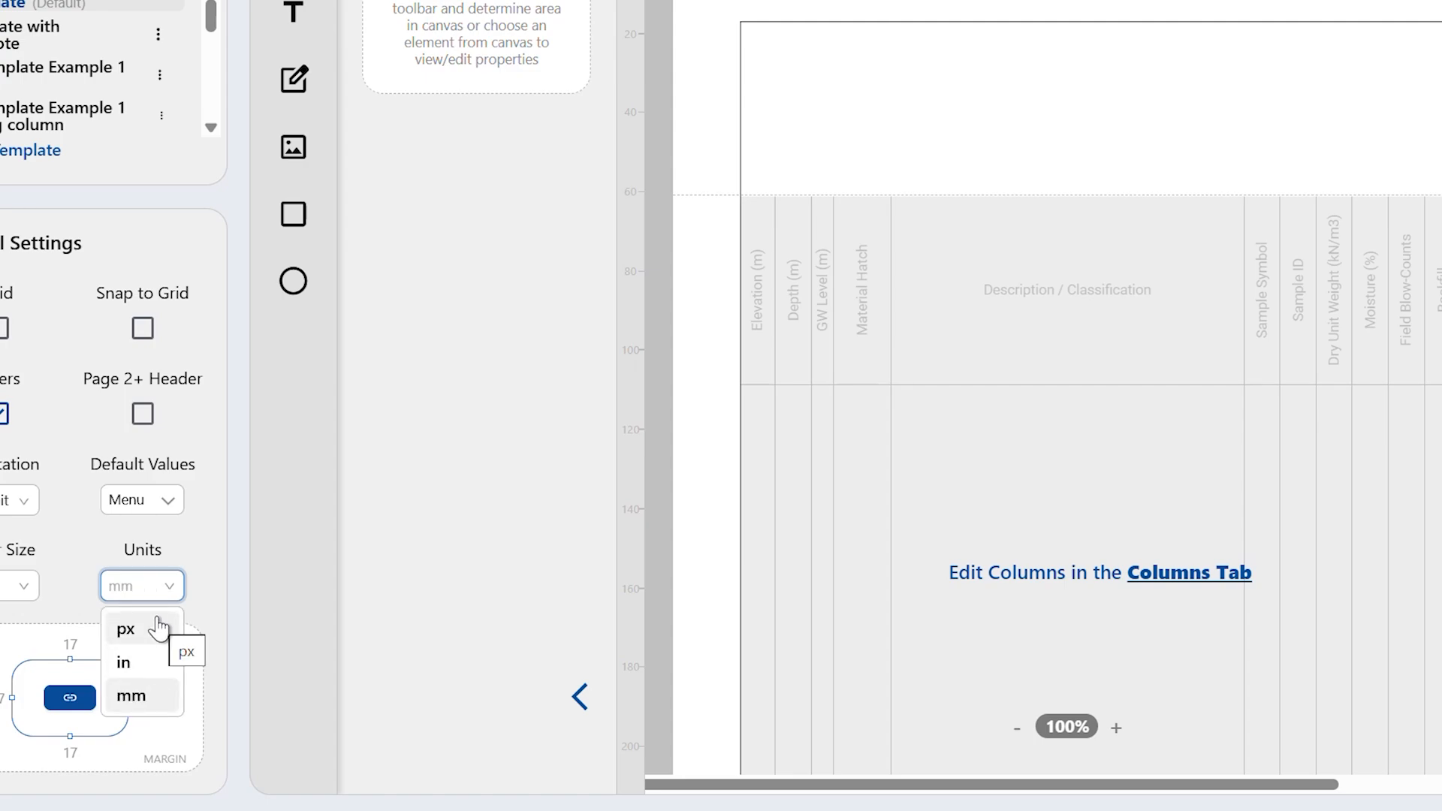
pyautogui.click(126, 628)
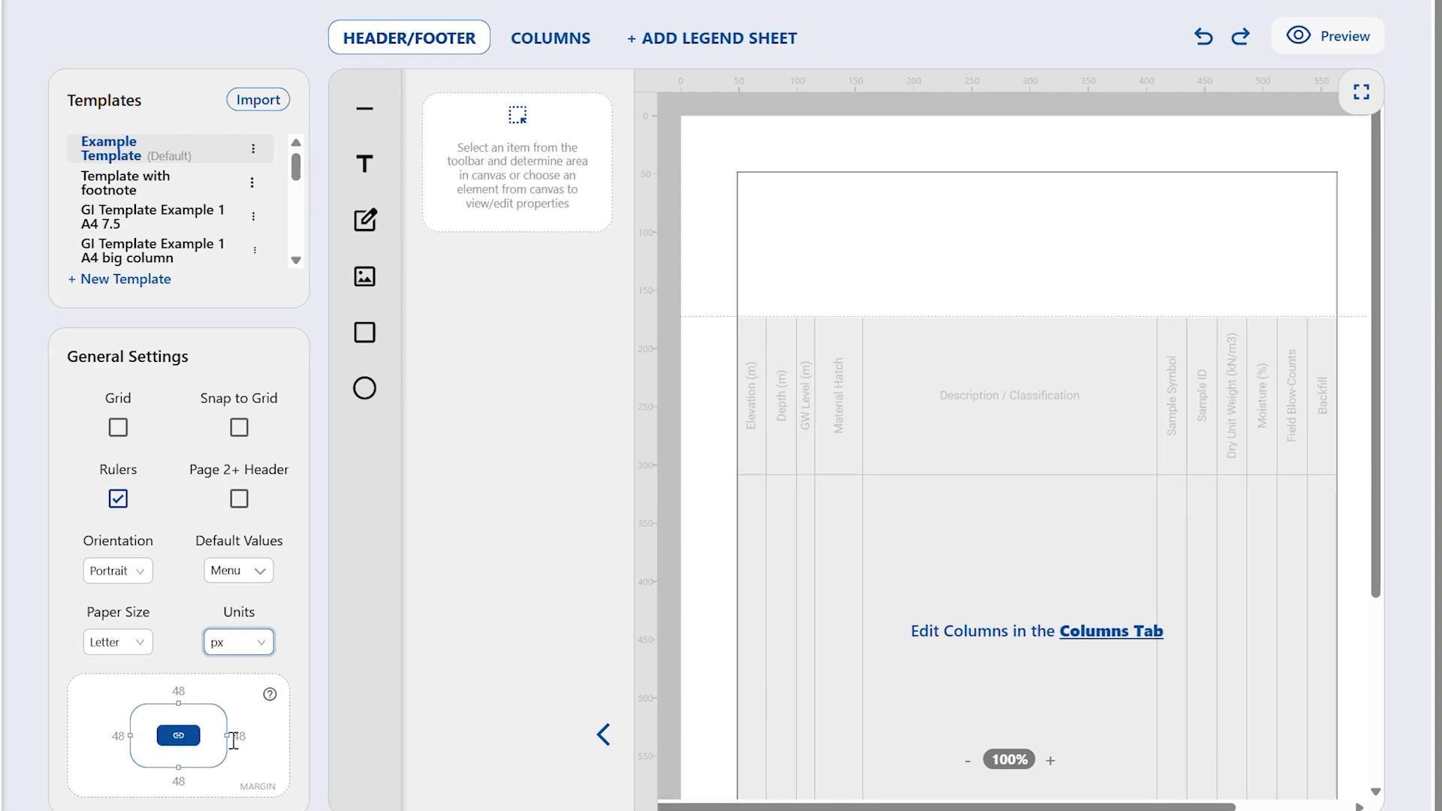
# - Adjust the linked page margins to 49.4 px, and unlink them to set the top margin to 40 and the bottom margin to 10
pyautogui.moveTo(228, 736); pyautogui.dragTo(216, 729)
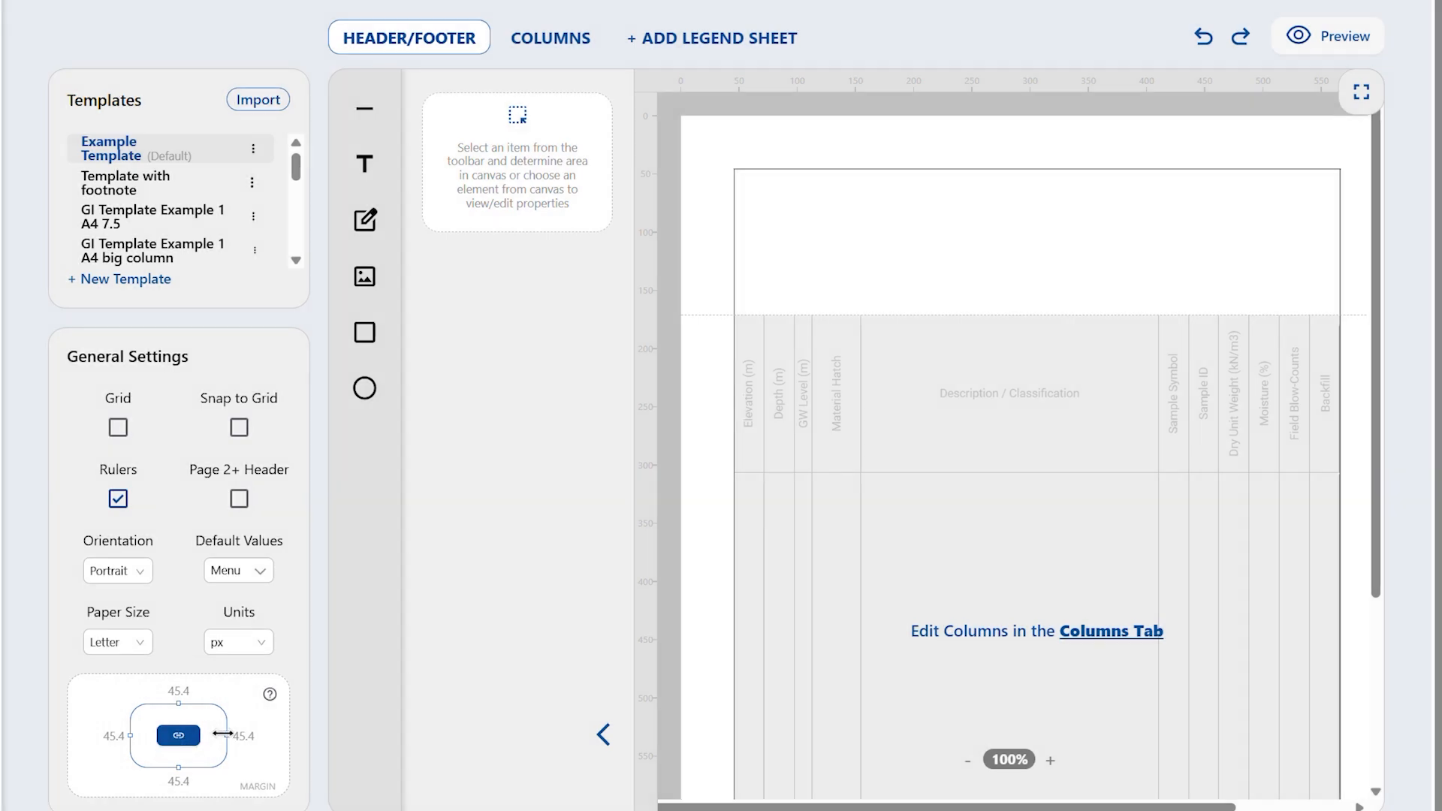
pyautogui.moveTo(225, 735); pyautogui.dragTo(220, 740)
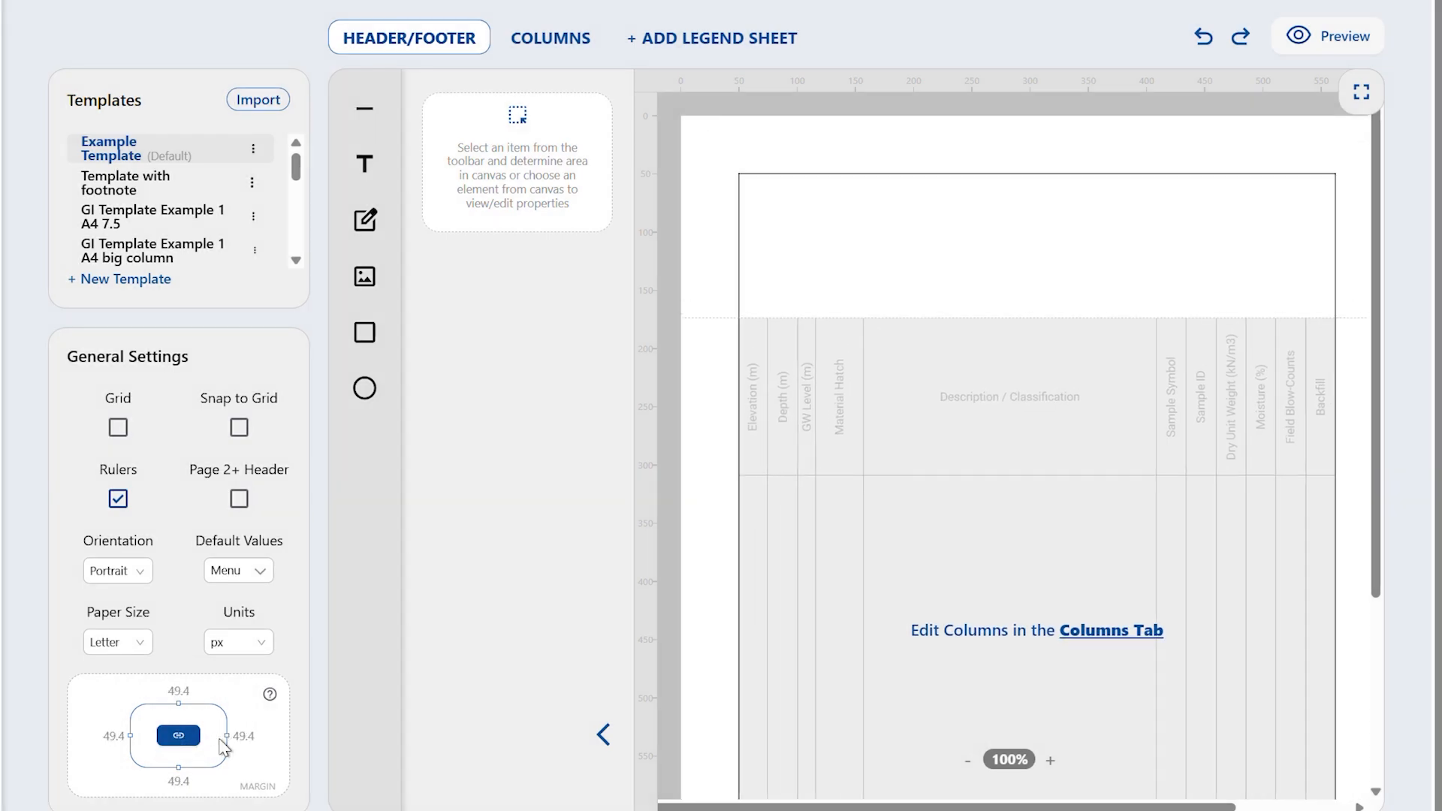
pyautogui.click(178, 736)
pyautogui.moveTo(179, 700); pyautogui.dragTo(183, 696)
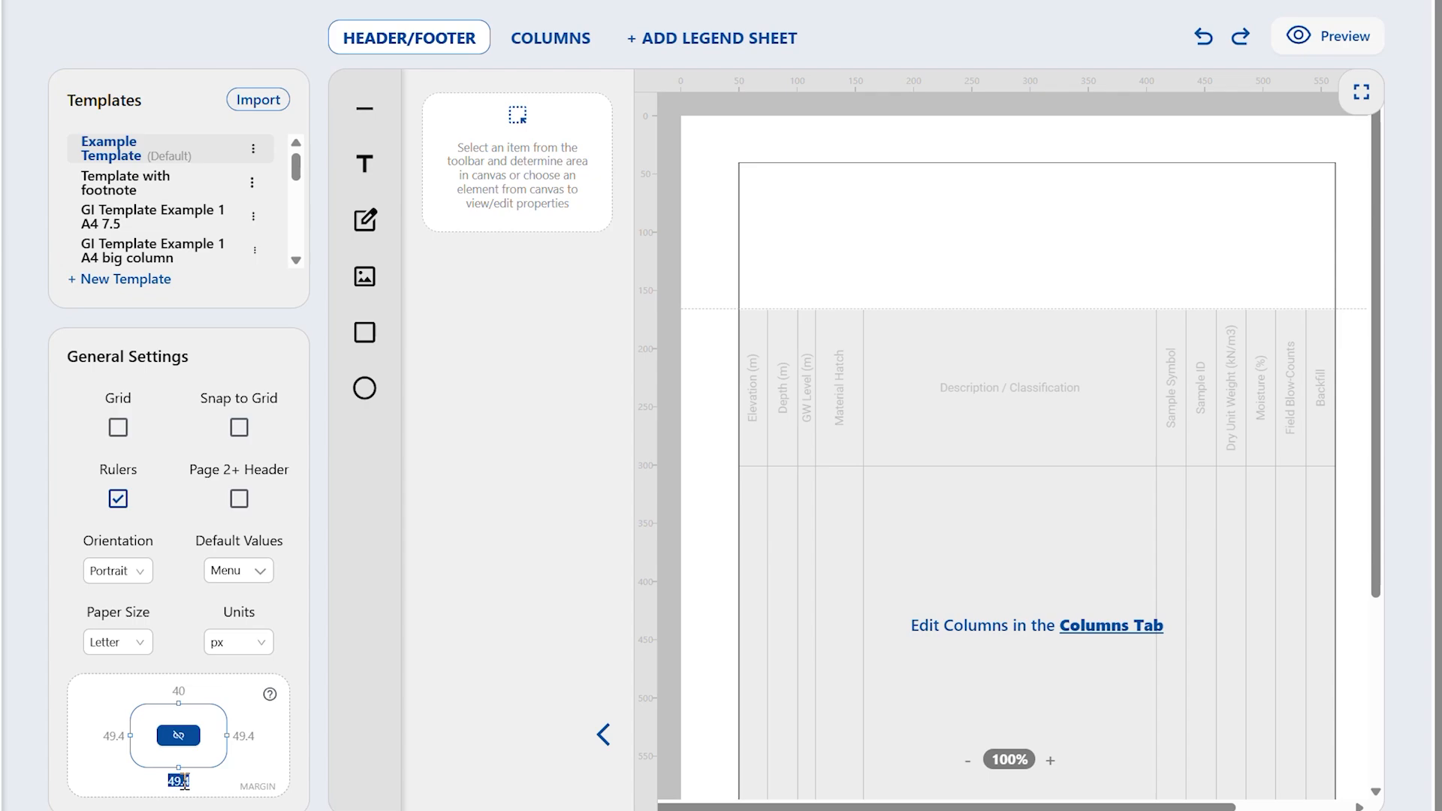
pyautogui.write('10')
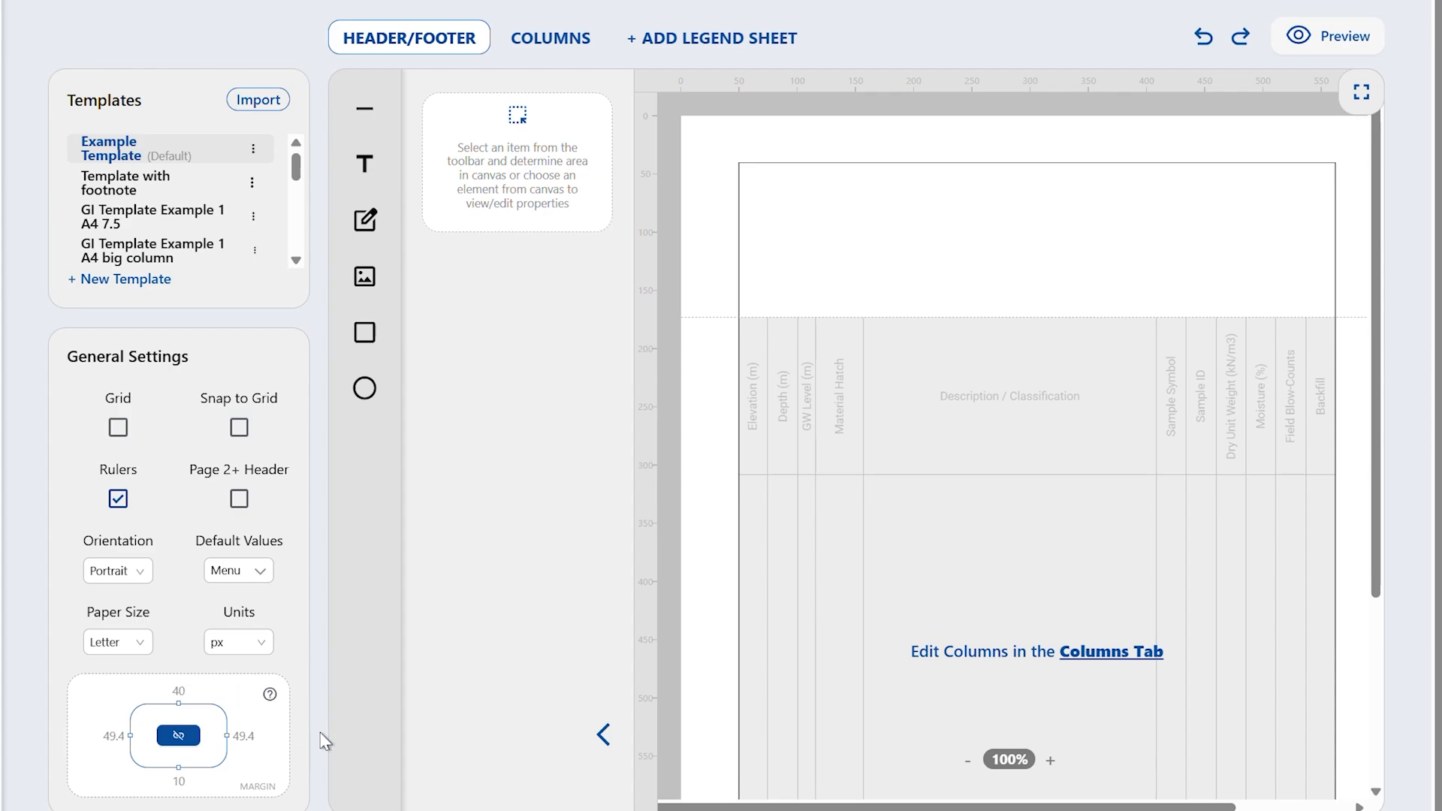
# - Shorten the frame's left border line to about 640 px, move it outward, and restyle it as a dashed line of thickness 2
pyautogui.click(741, 267)
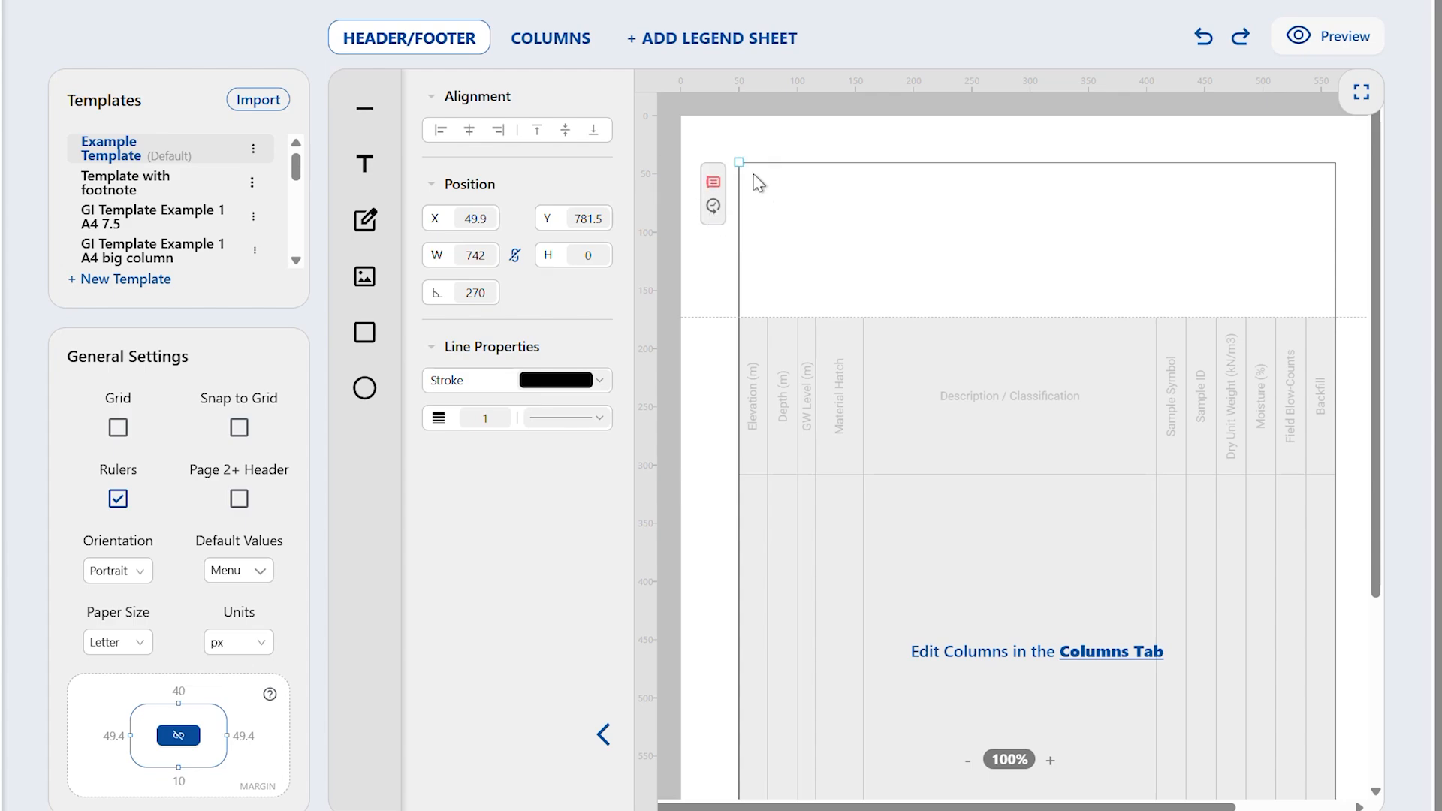
pyautogui.moveTo(739, 170); pyautogui.dragTo(739, 289)
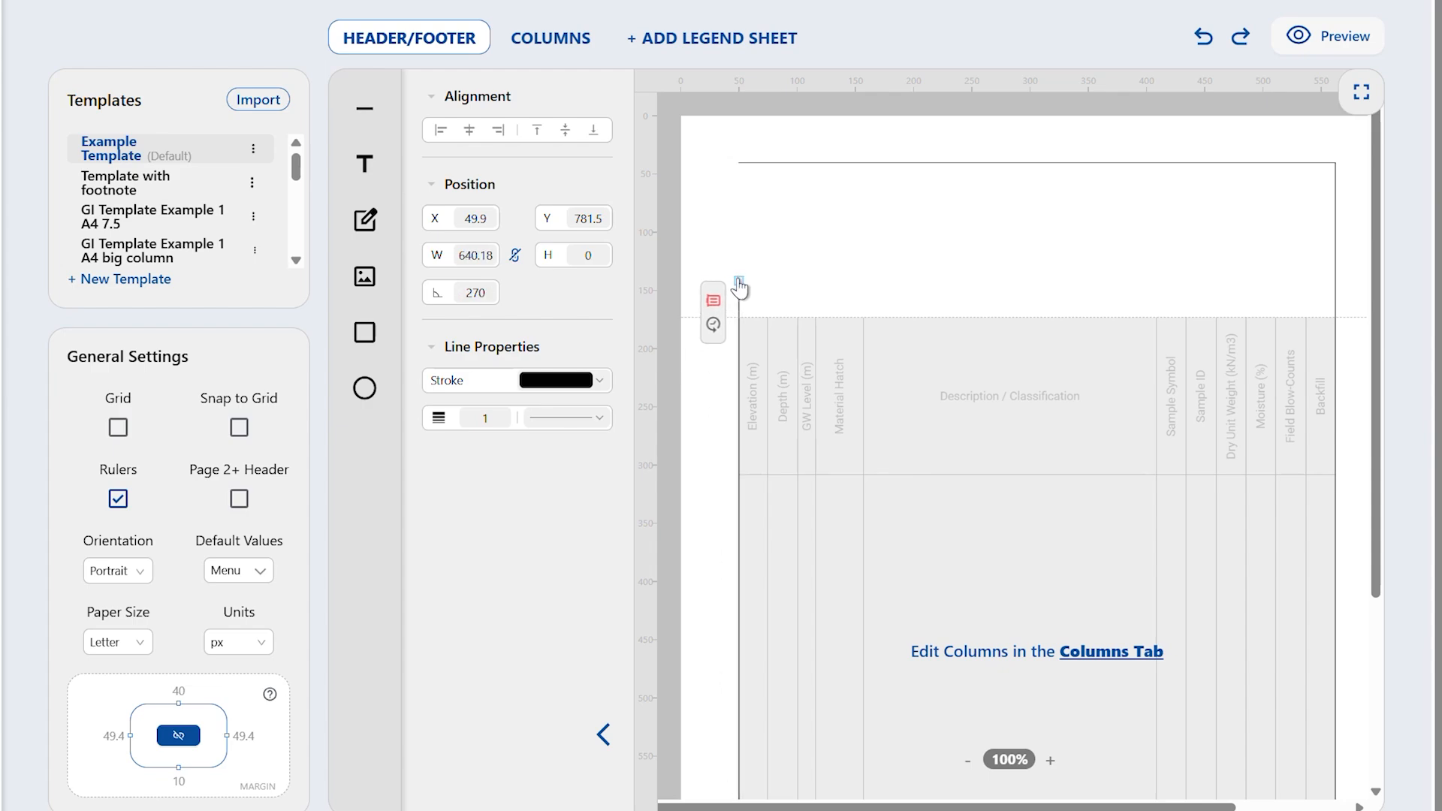
pyautogui.moveTo(735, 338)
pyautogui.mouseDown()
pyautogui.moveTo(714, 263)
pyautogui.moveTo(729, 258)
pyautogui.mouseUp()
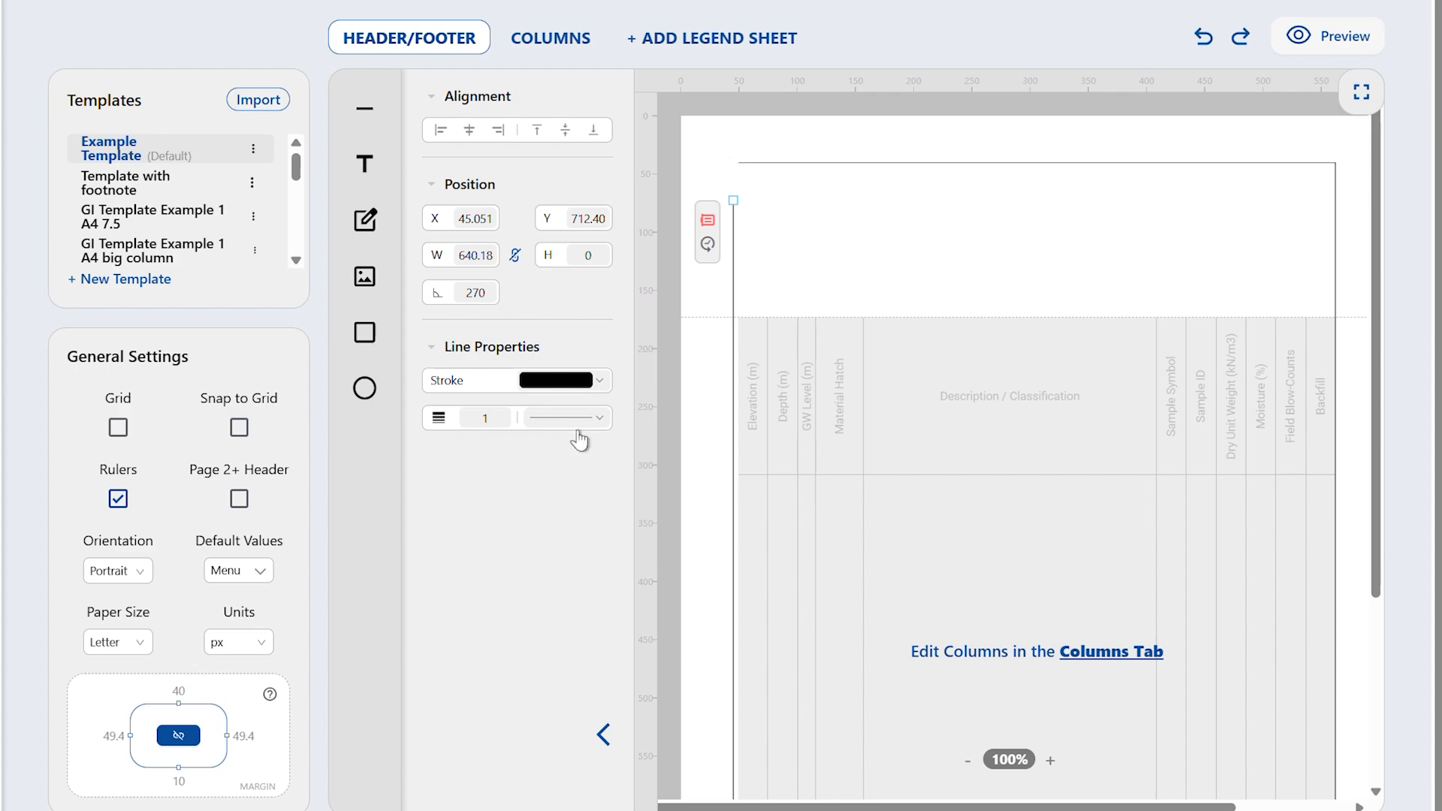
pyautogui.write('2')
pyautogui.click(595, 419)
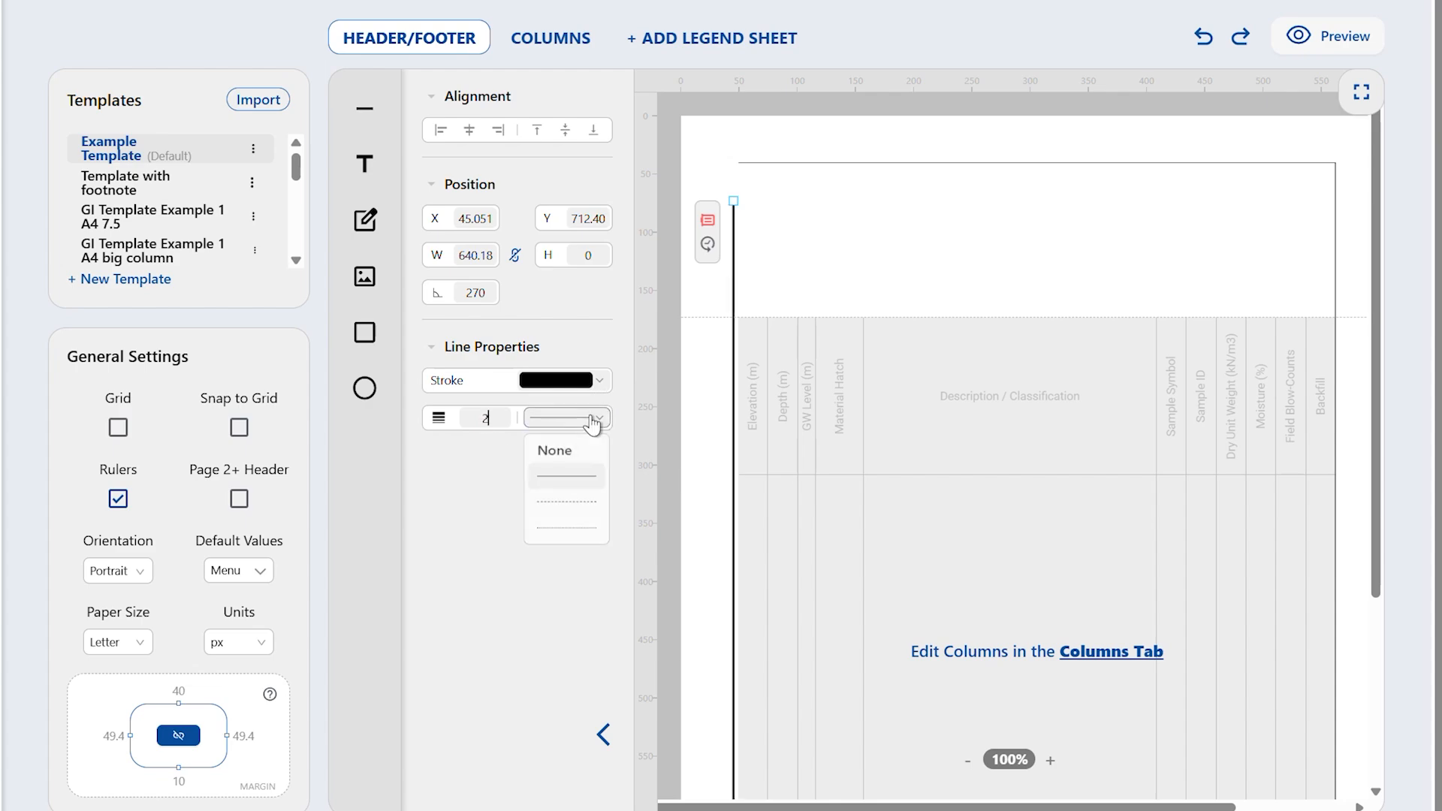
pyautogui.click(591, 517)
pyautogui.moveTo(733, 261); pyautogui.dragTo(720, 229)
# - Relink the margins and adjust them together to 54 and 36.2 px, resetting the frame's left border line to its default in between
pyautogui.click(192, 747)
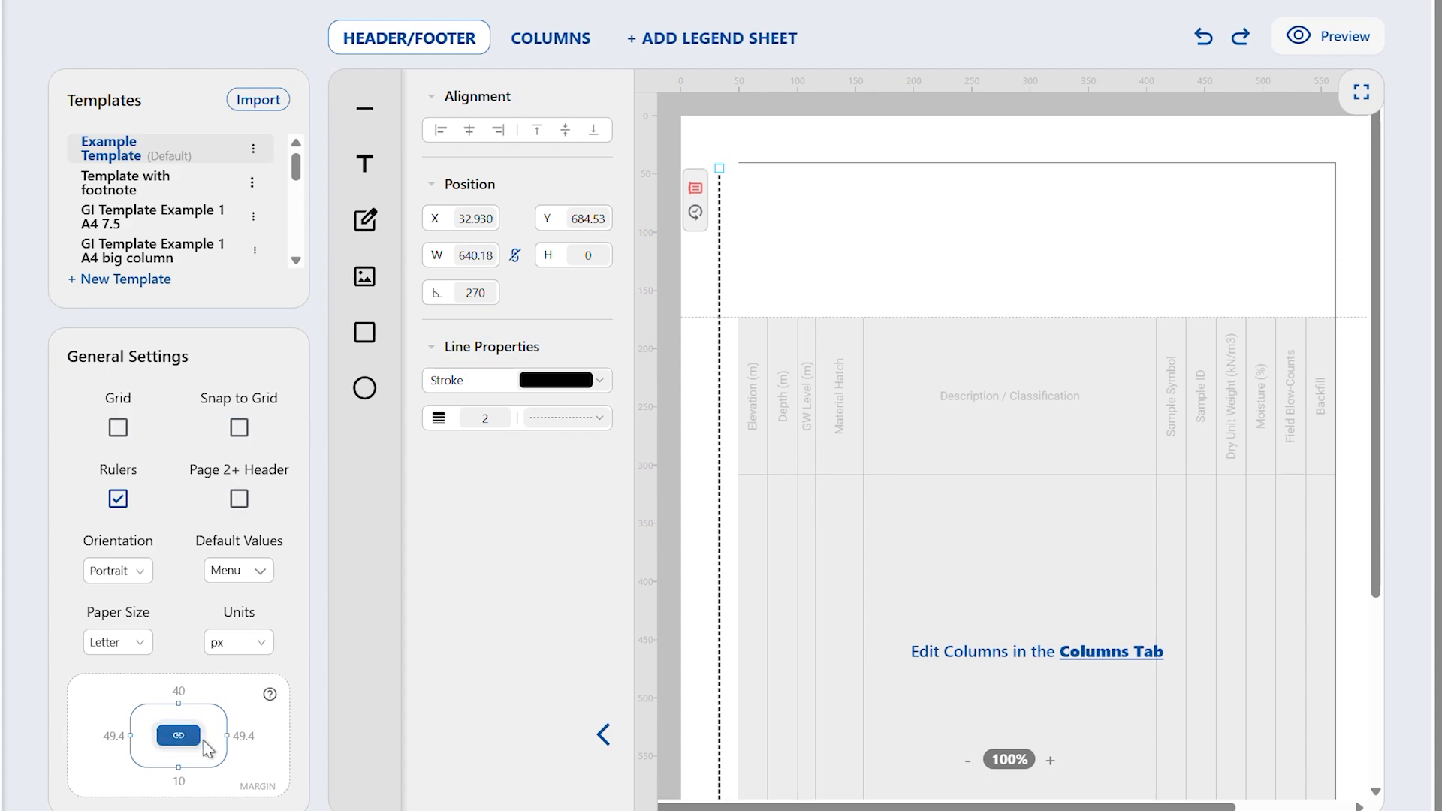
pyautogui.moveTo(219, 749); pyautogui.dragTo(228, 745)
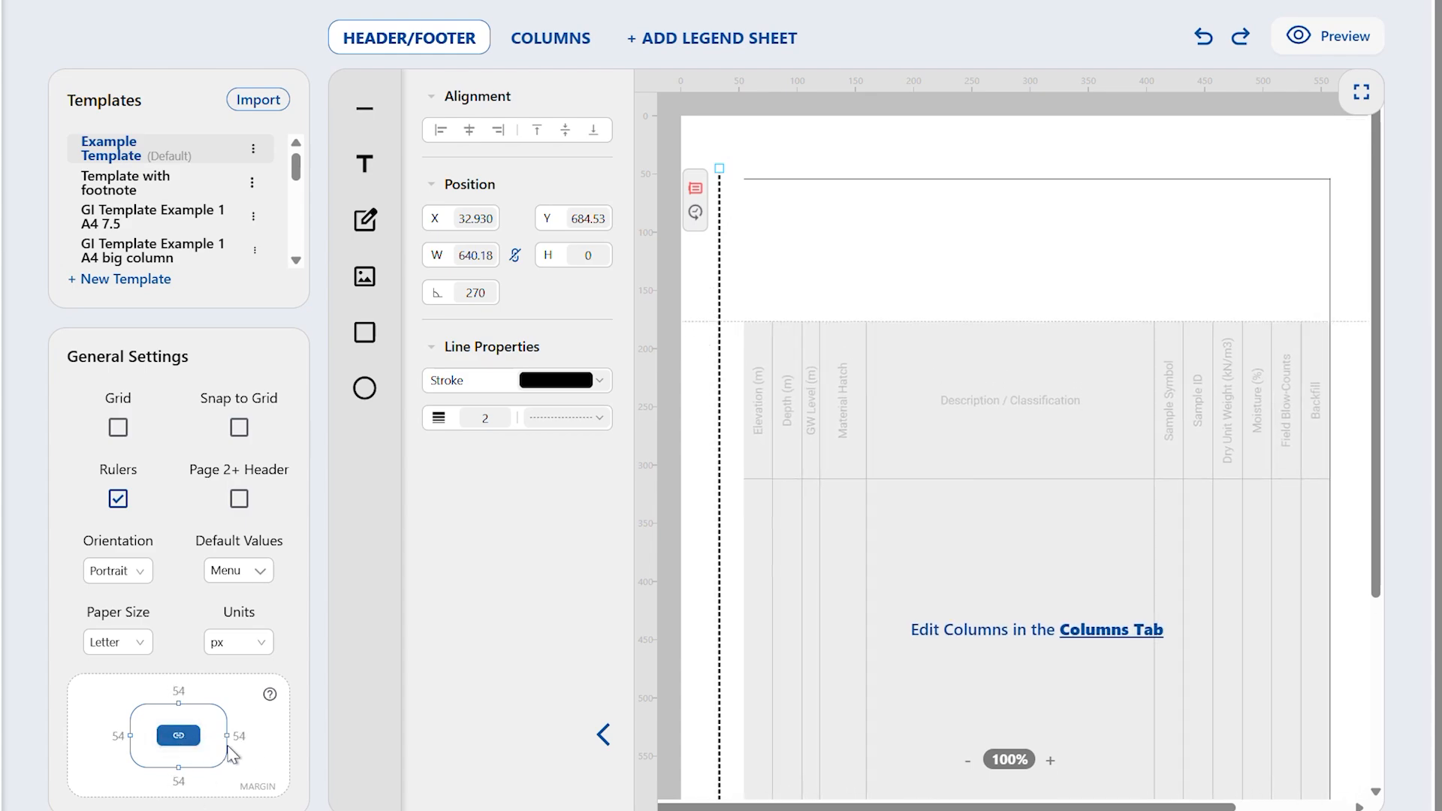
pyautogui.click(704, 218)
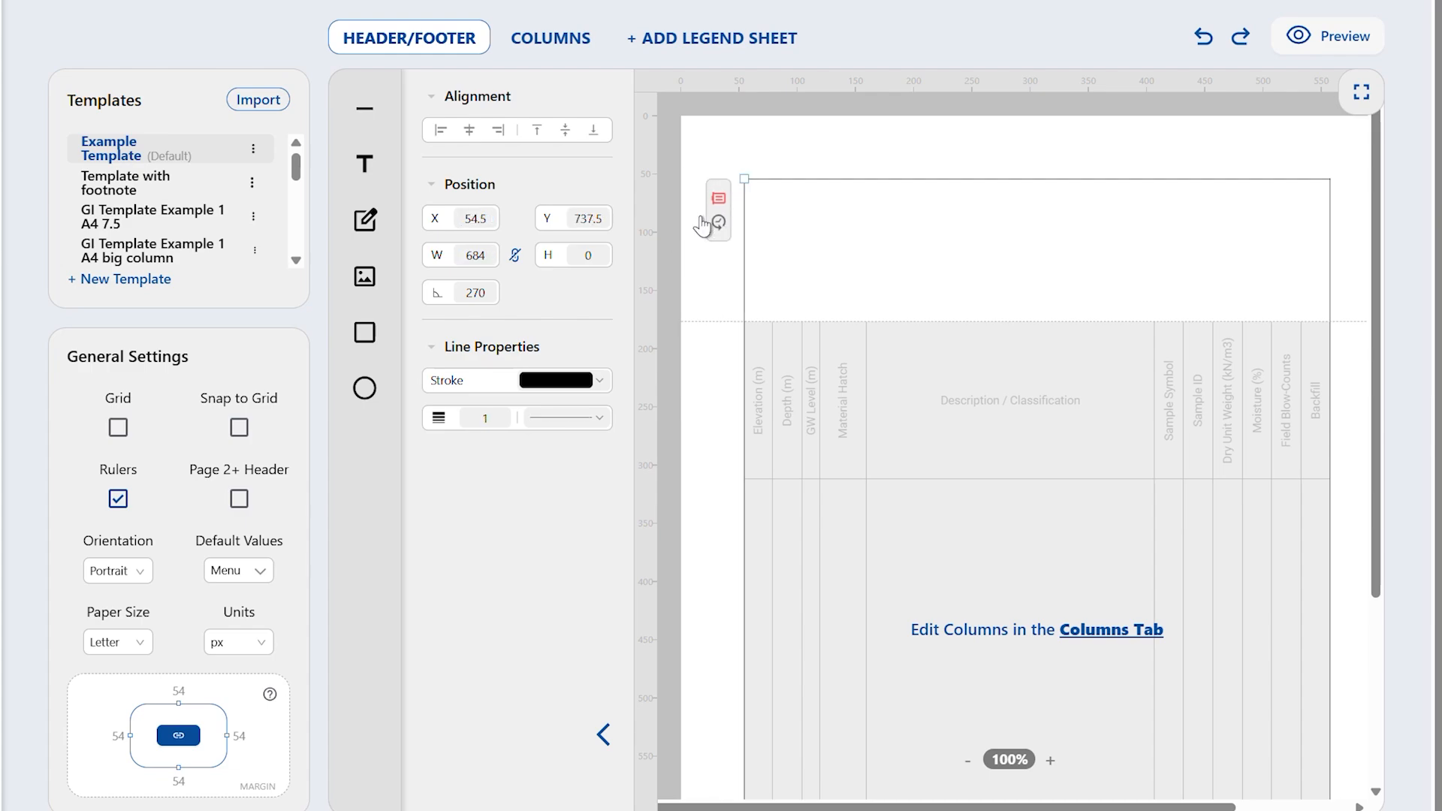
pyautogui.moveTo(228, 736); pyautogui.dragTo(242, 737)
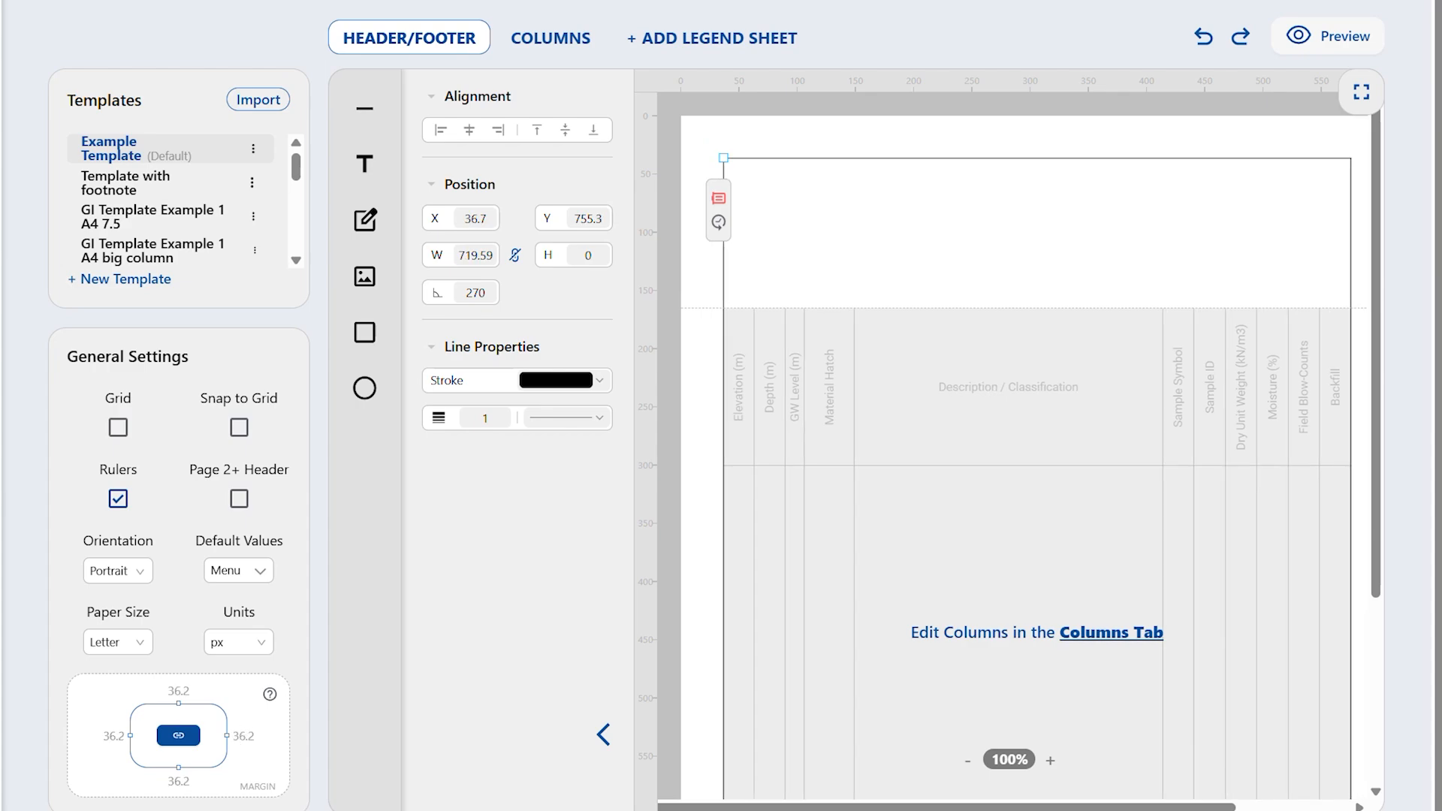
# - Unlink the page margins, set them to 40 top, 25 left, 25 right and 10 bottom, and relink them
pyautogui.click(178, 735)
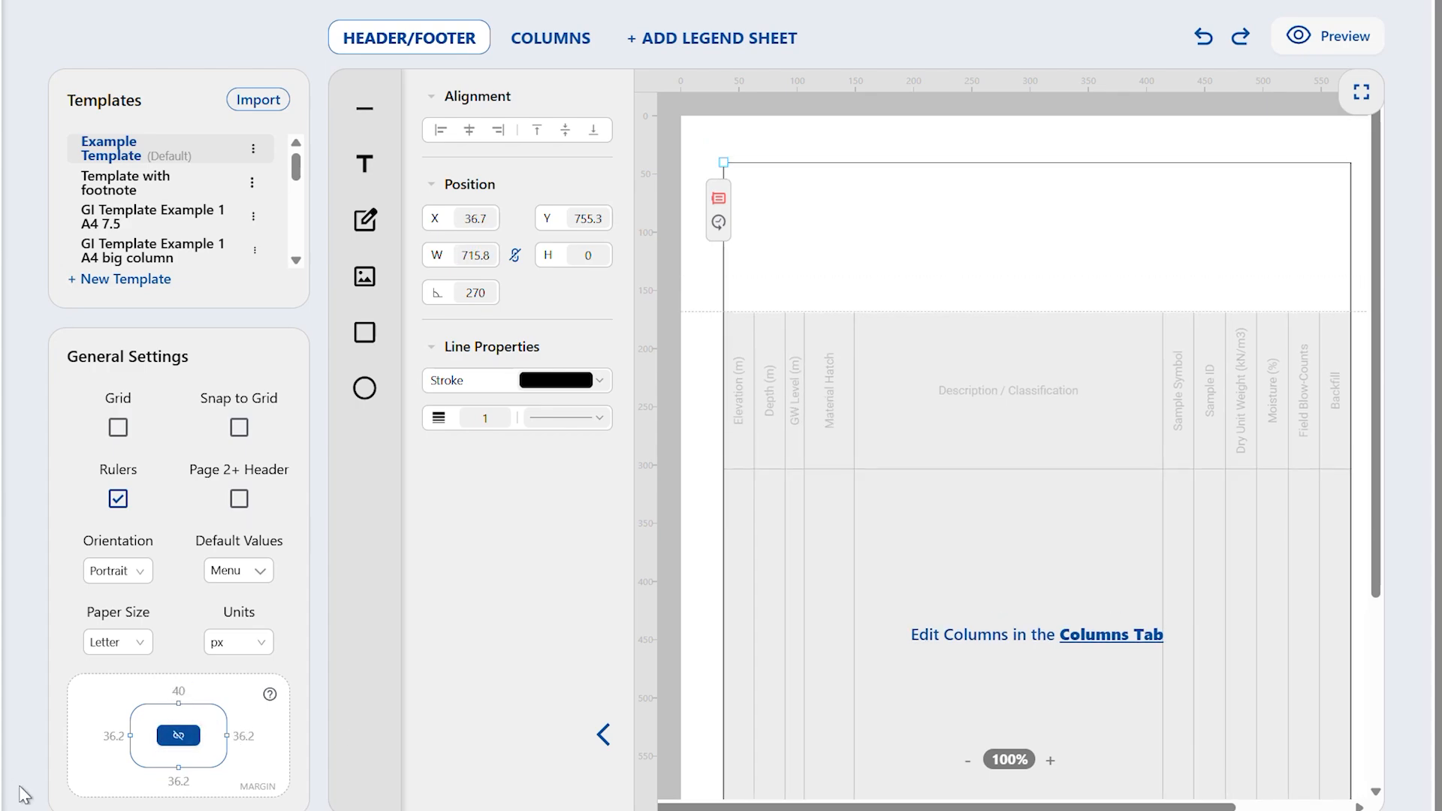
pyautogui.doubleClick(113, 736)
pyautogui.write('25')
pyautogui.doubleClick(247, 737)
pyautogui.write('25')
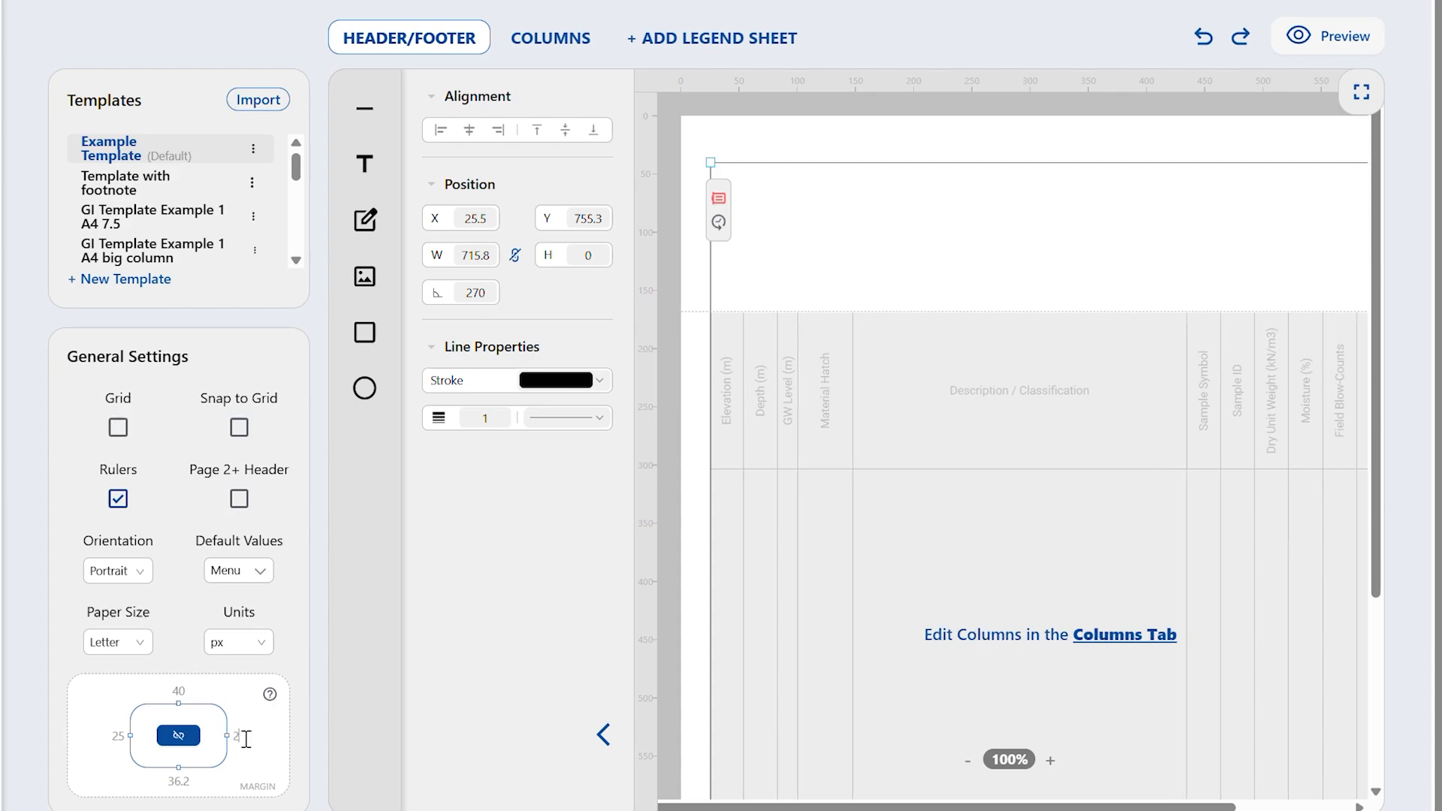
pyautogui.press('Tab')
pyautogui.write('10')
pyautogui.click(551, 560)
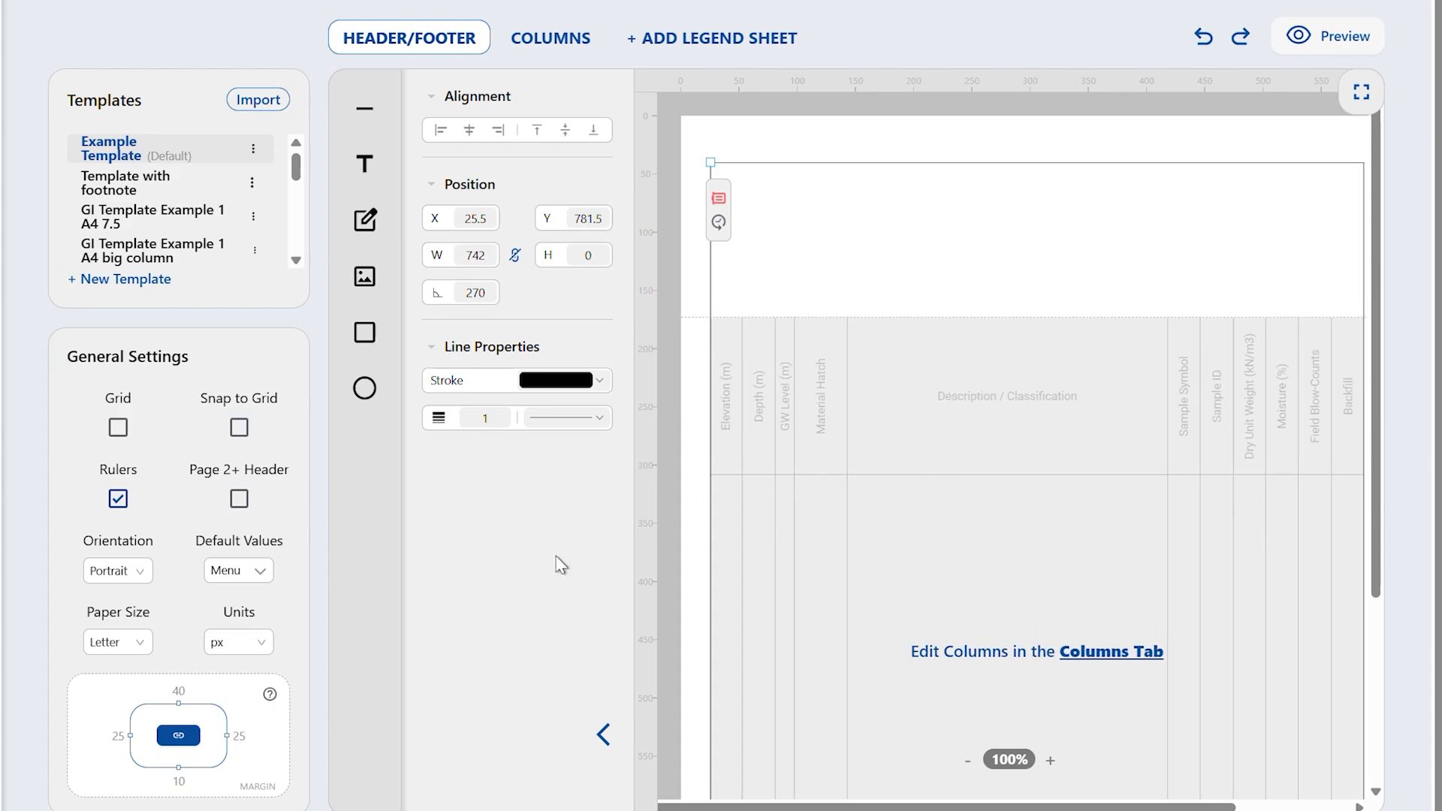
pyautogui.click(766, 143)
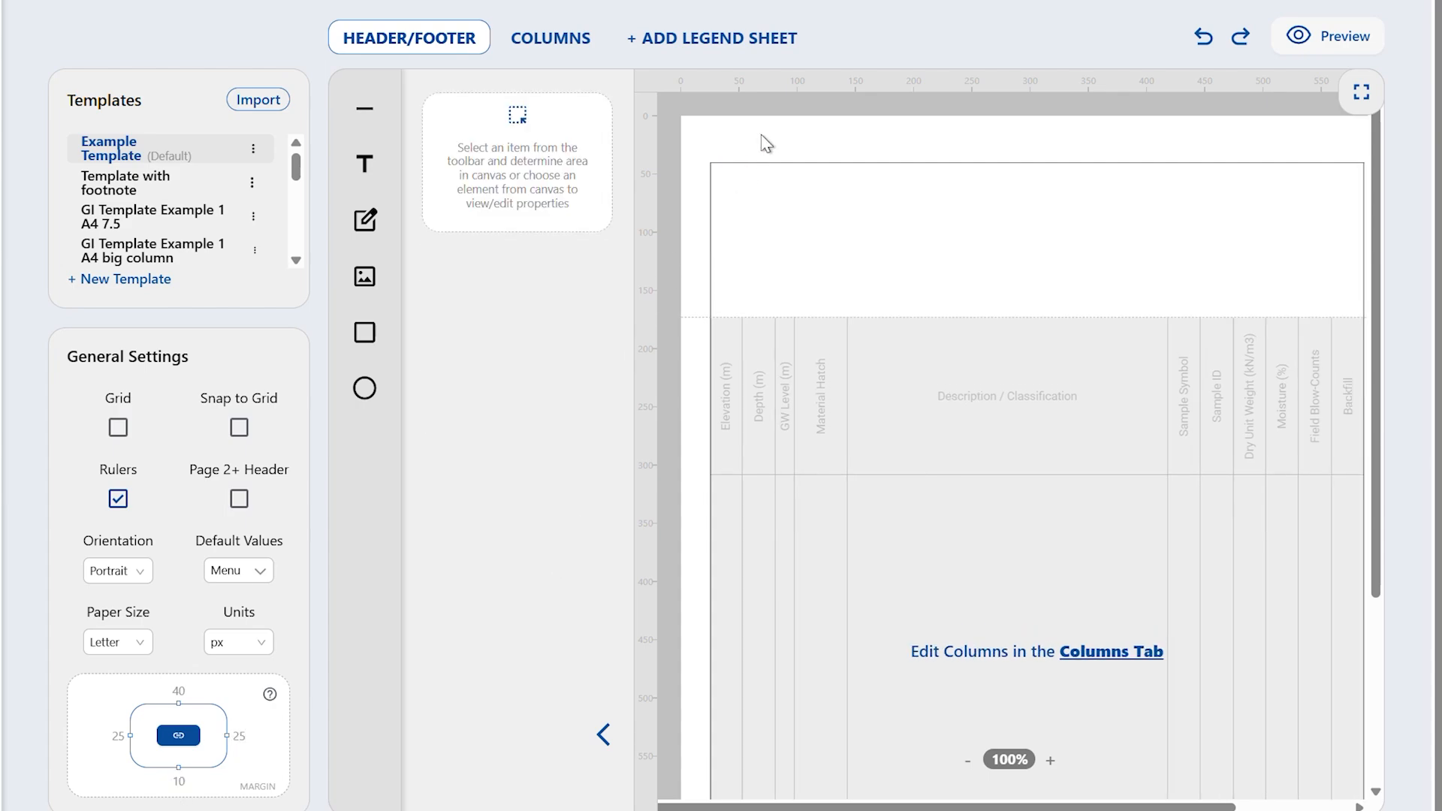
# - Draw a nearly horizontal line about 504 px long across the upper header, and draw and delete a diagonal line about 180 px long
pyautogui.click(363, 107)
pyautogui.moveTo(734, 204); pyautogui.dragTo(1317, 199)
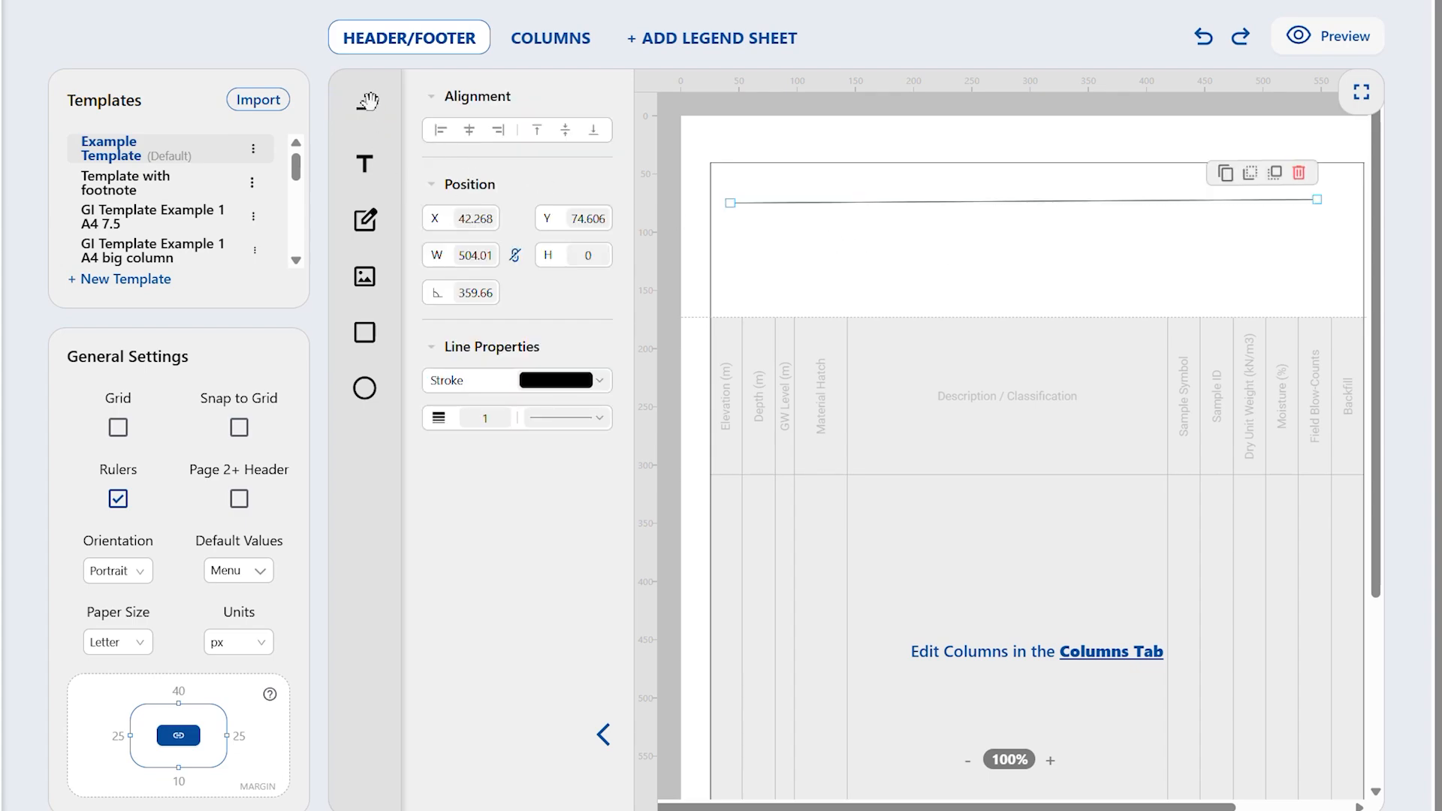
pyautogui.click(364, 107)
pyautogui.moveTo(789, 250); pyautogui.dragTo(972, 335)
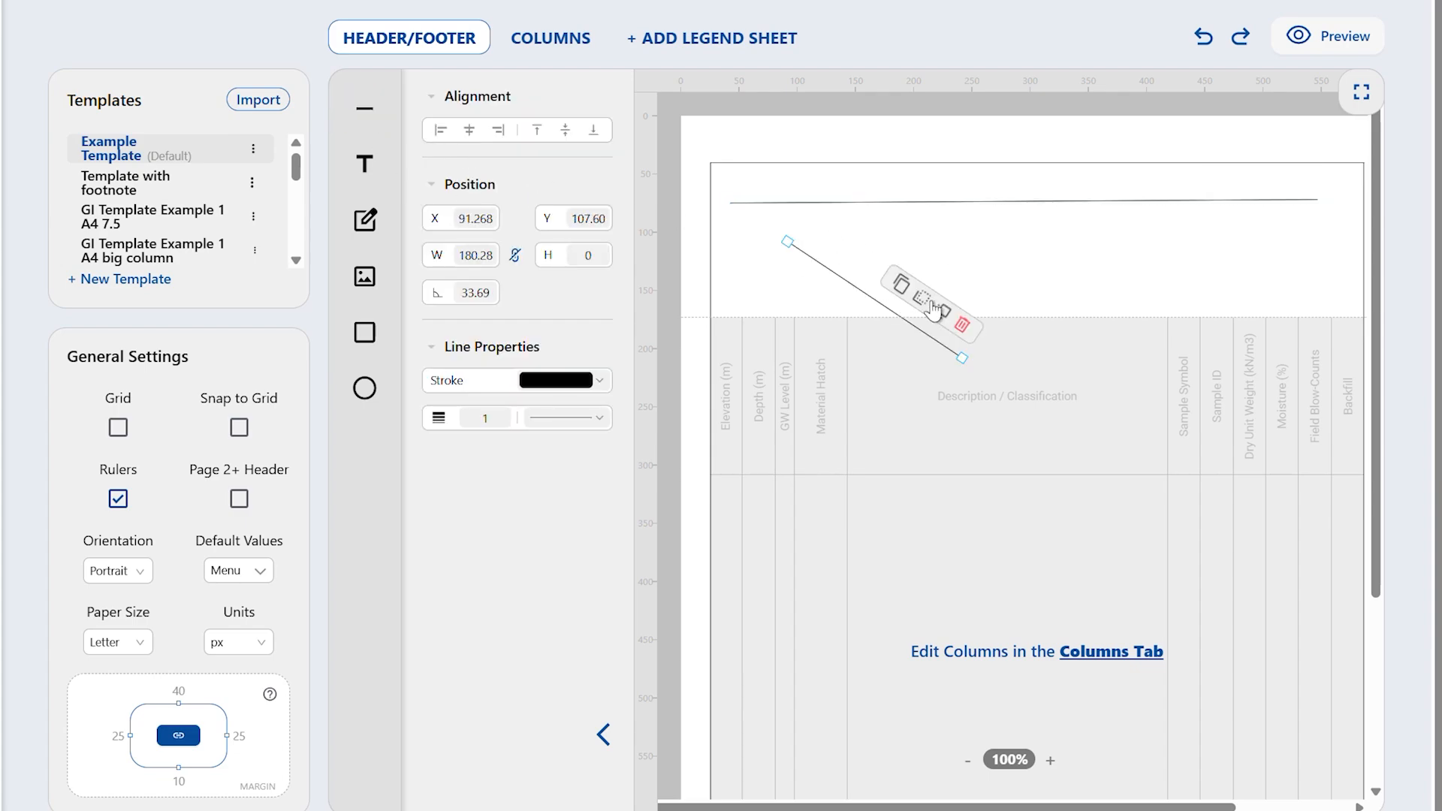
pyautogui.click(966, 328)
# - Straighten the line across the upper header and match it to the frame: X 25, Y 74, width 562, rotation 0
pyautogui.click(1006, 200)
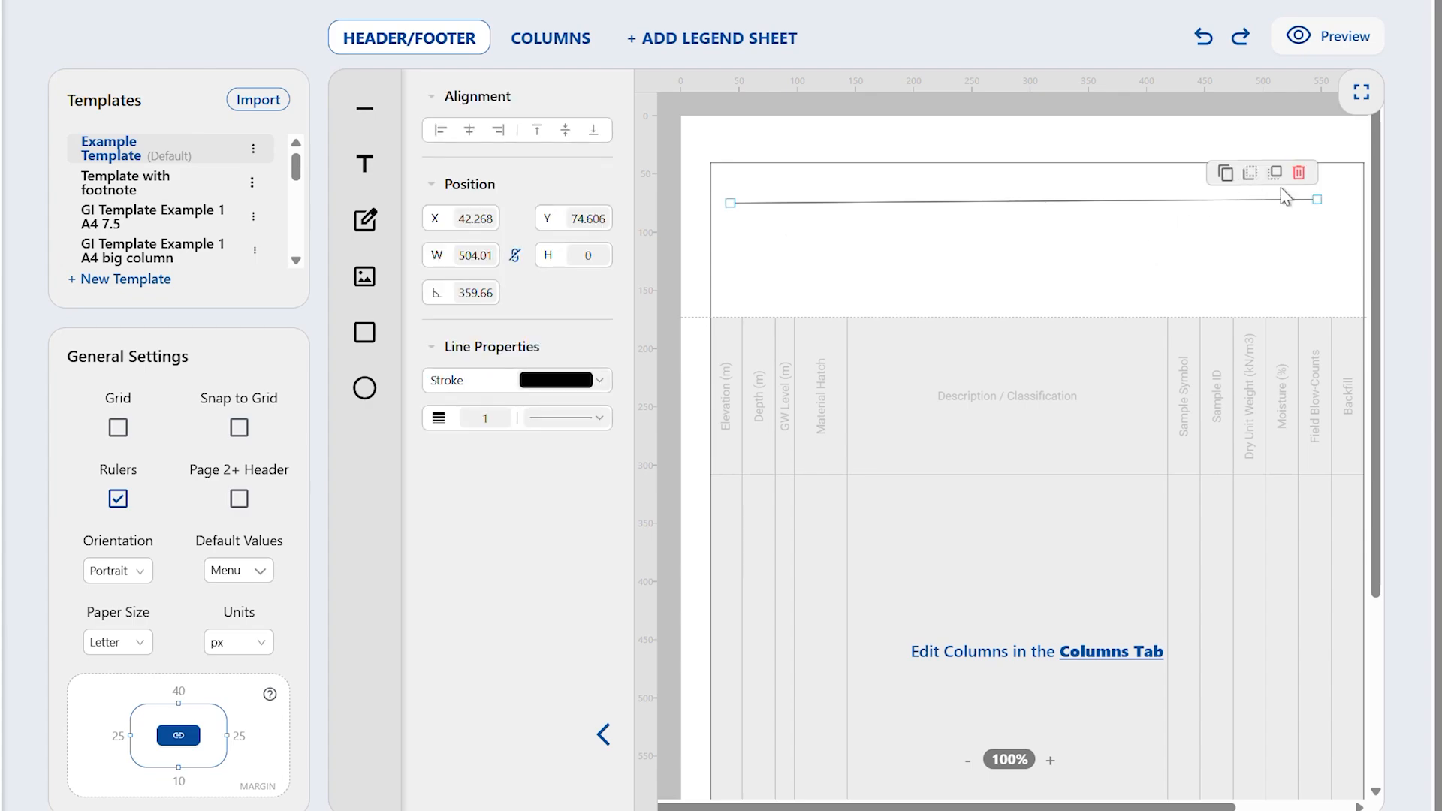
pyautogui.click(733, 162)
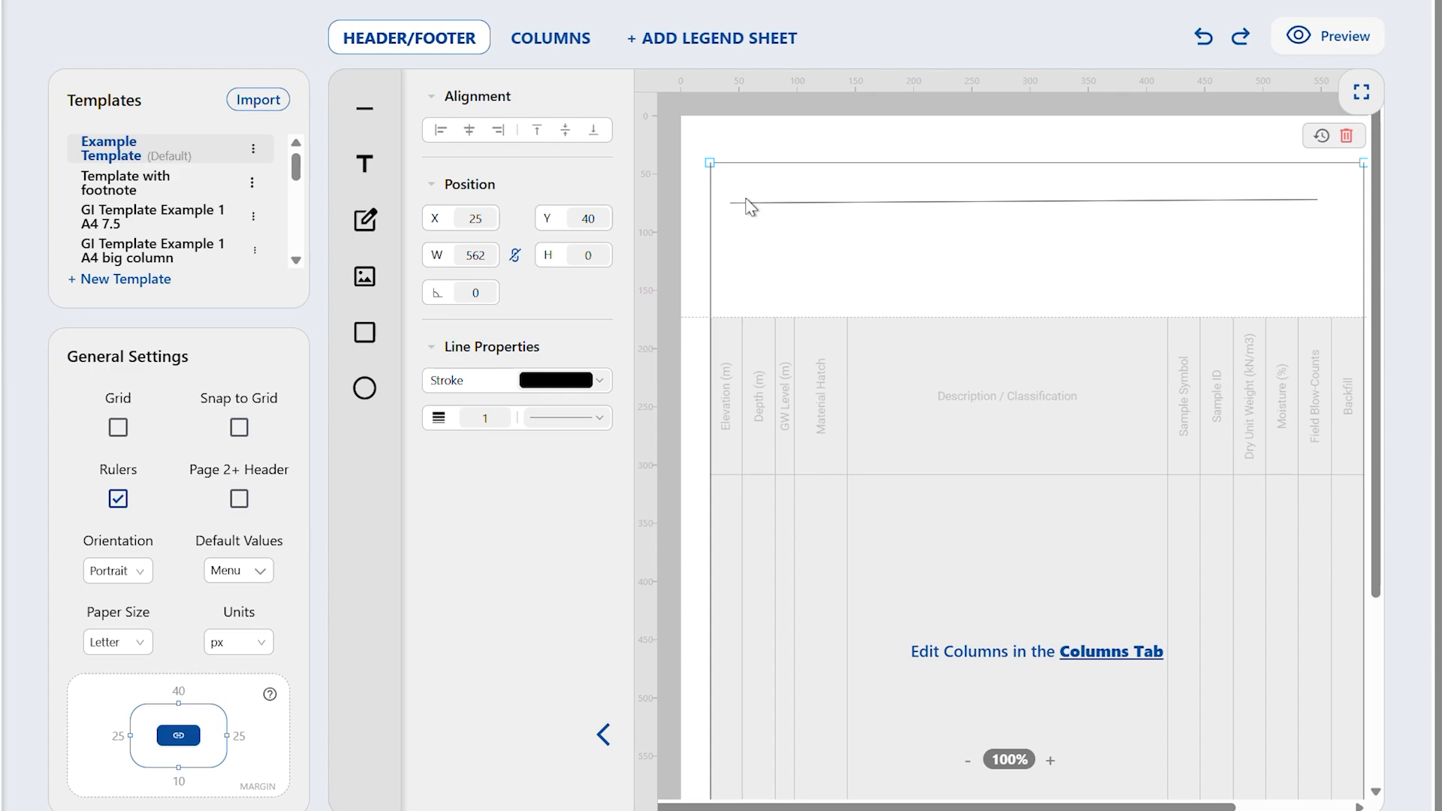
pyautogui.click(780, 202)
pyautogui.doubleClick(490, 222)
pyautogui.write('25')
pyautogui.doubleClick(489, 260)
pyautogui.write('562')
pyautogui.doubleClick(601, 218)
pyautogui.write('74')
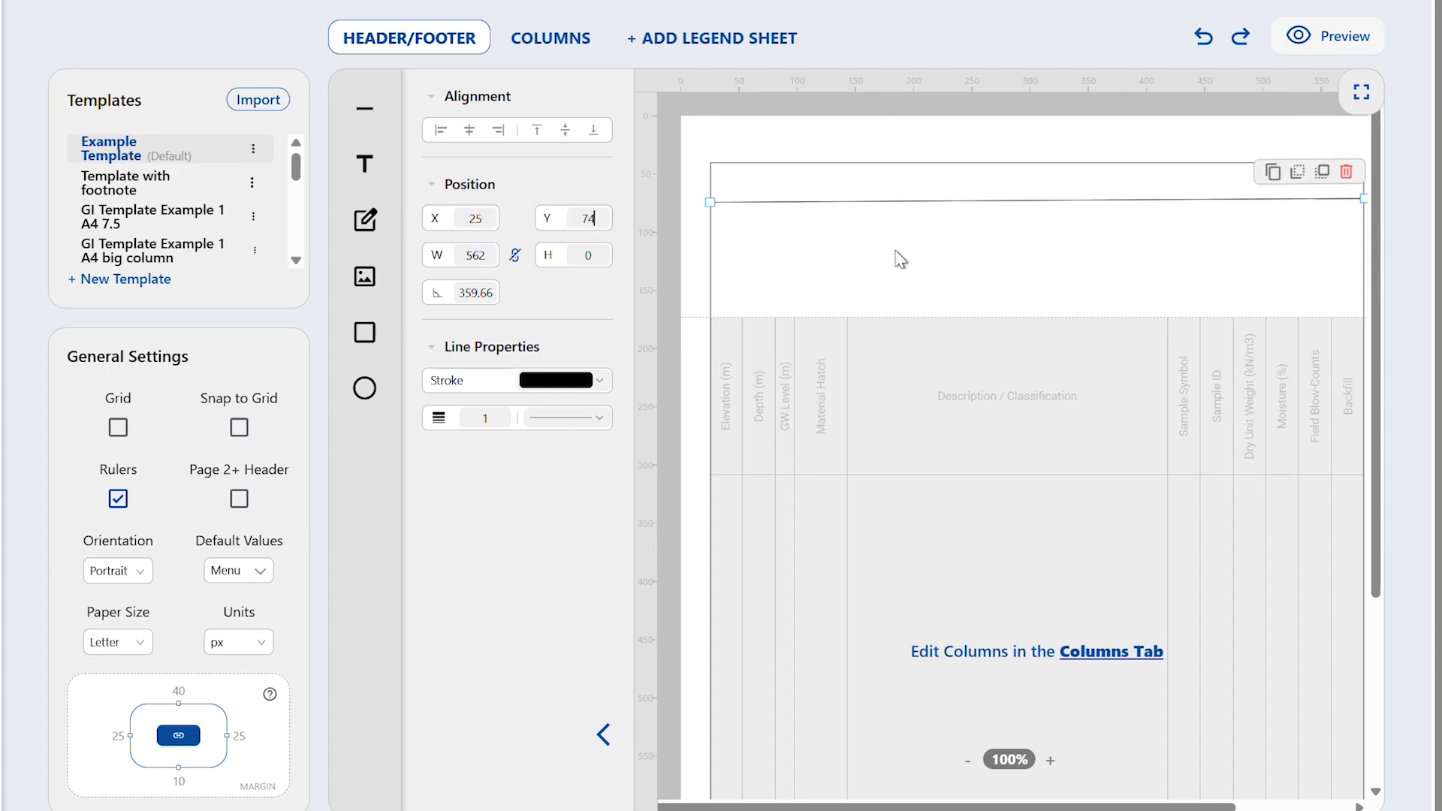
# - Examine the stroke colour, thickness and line style options of the upper header line
pyautogui.click(556, 380)
pyautogui.moveTo(584, 456)
pyautogui.mouseDown()
pyautogui.moveTo(692, 531)
pyautogui.moveTo(528, 573)
pyautogui.mouseUp()
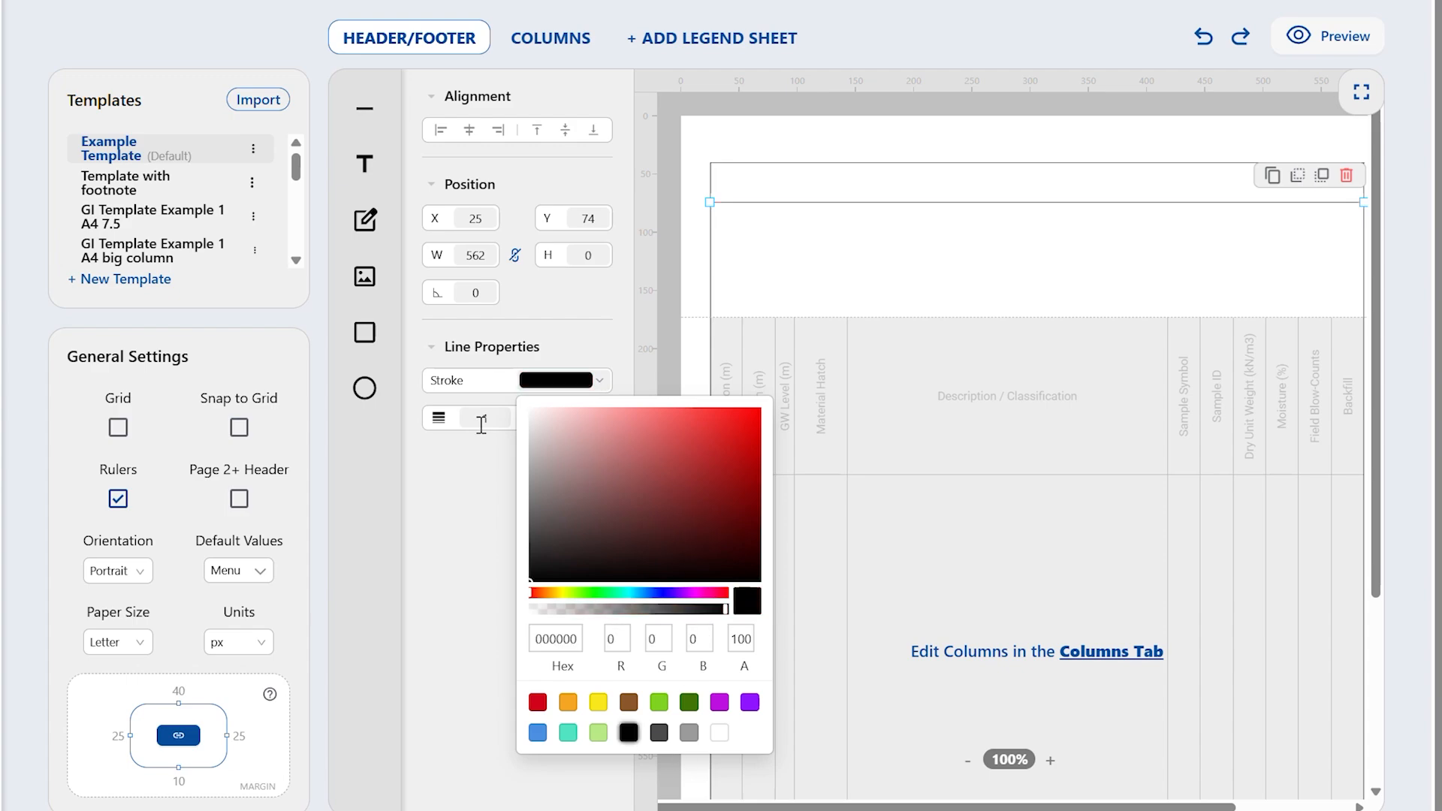
pyautogui.click(483, 418)
pyautogui.click(565, 417)
pyautogui.click(557, 453)
# - Add a text box about 129 by 30 px below the header line, reading "Project Name"
pyautogui.click(364, 164)
pyautogui.click(732, 225)
pyautogui.click(821, 234)
pyautogui.write('Project Nam')
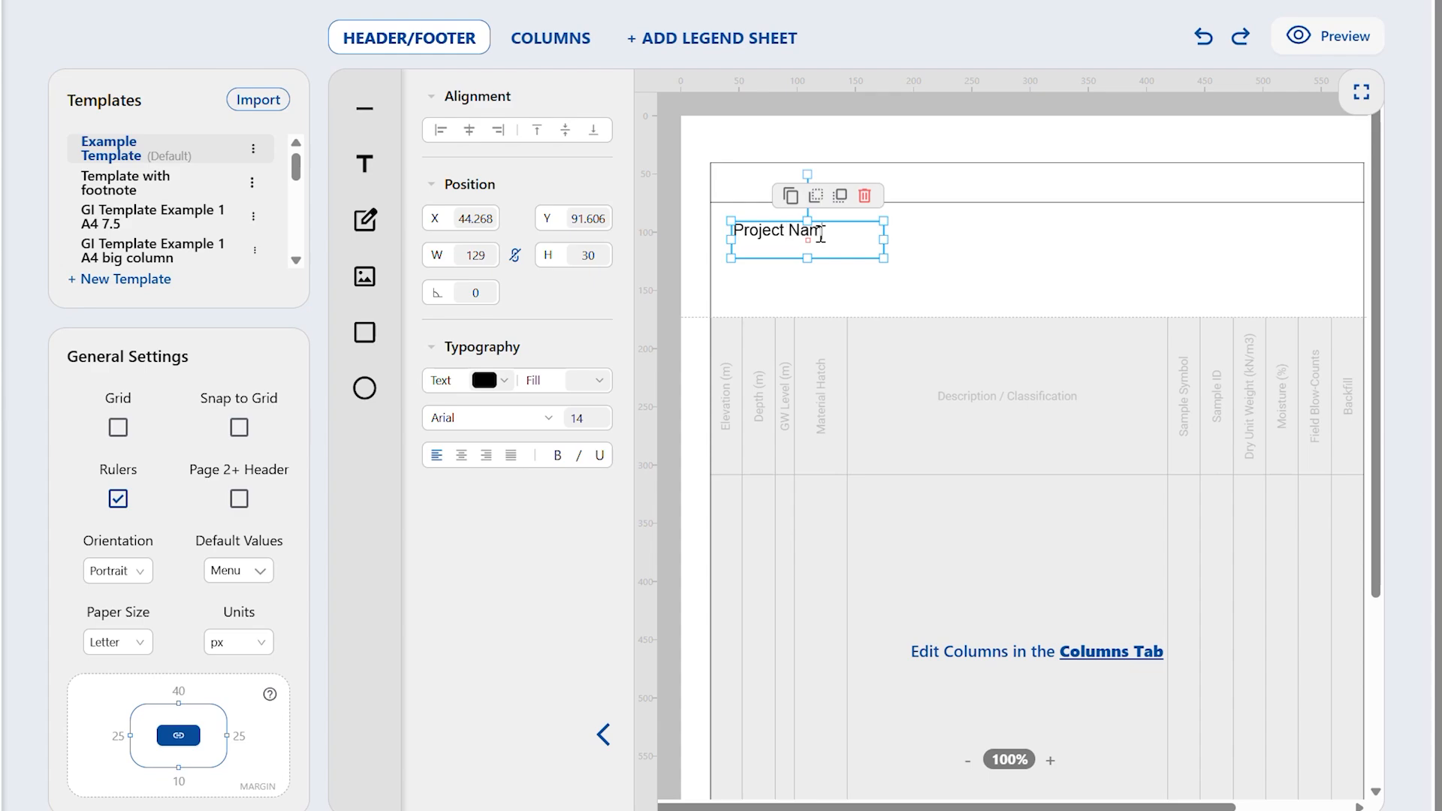
pyautogui.write('e')
# - Examine the font size, font family and text colour options for the Project Name text box
pyautogui.click(577, 417)
pyautogui.click(574, 474)
pyautogui.scroll(-4, 574, 473)
pyautogui.click(576, 474)
pyautogui.click(526, 419)
pyautogui.click(502, 480)
pyautogui.click(529, 420)
pyautogui.click(518, 453)
pyautogui.click(487, 380)
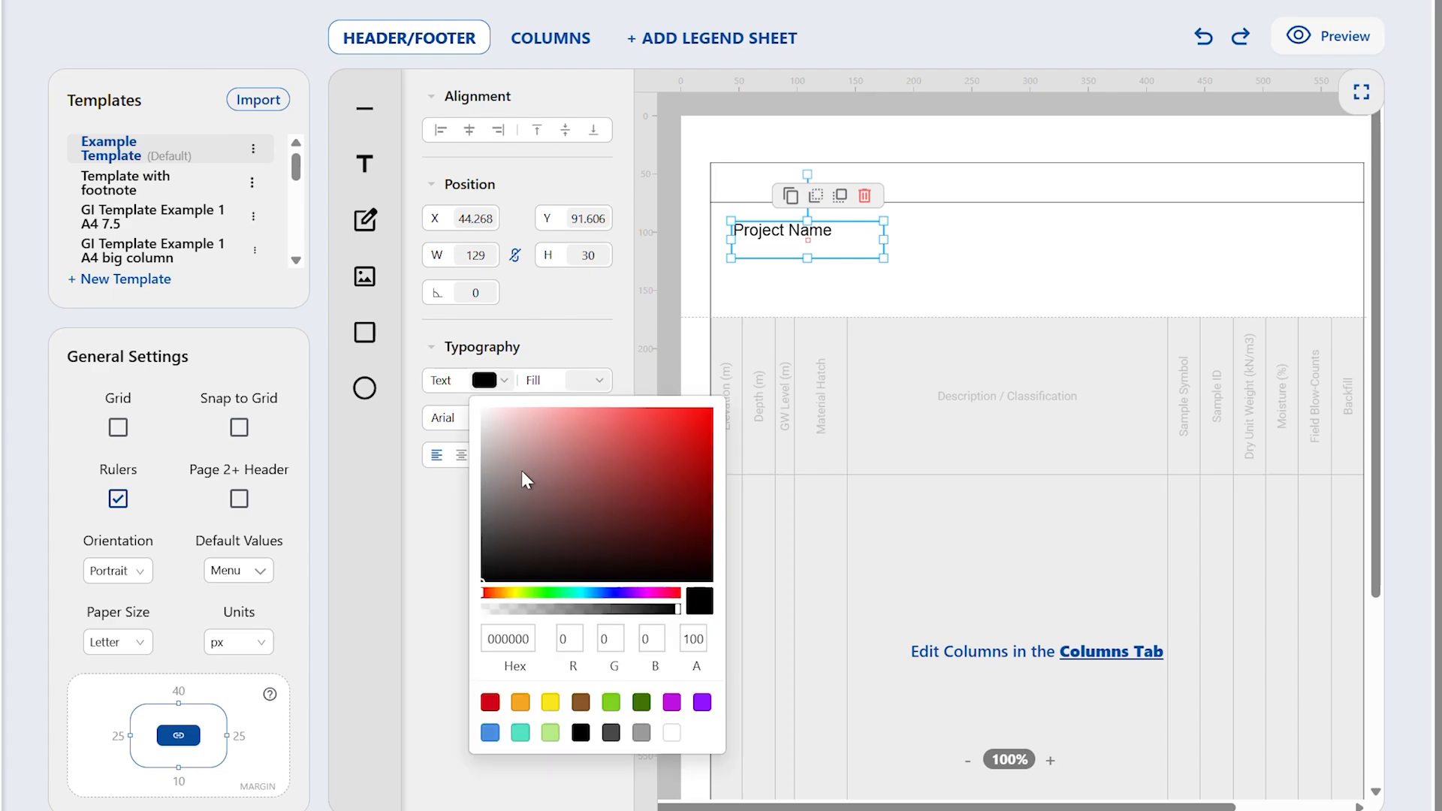
# - Set the Project Name text box's fill colour to white
pyautogui.click(582, 380)
pyautogui.click(767, 733)
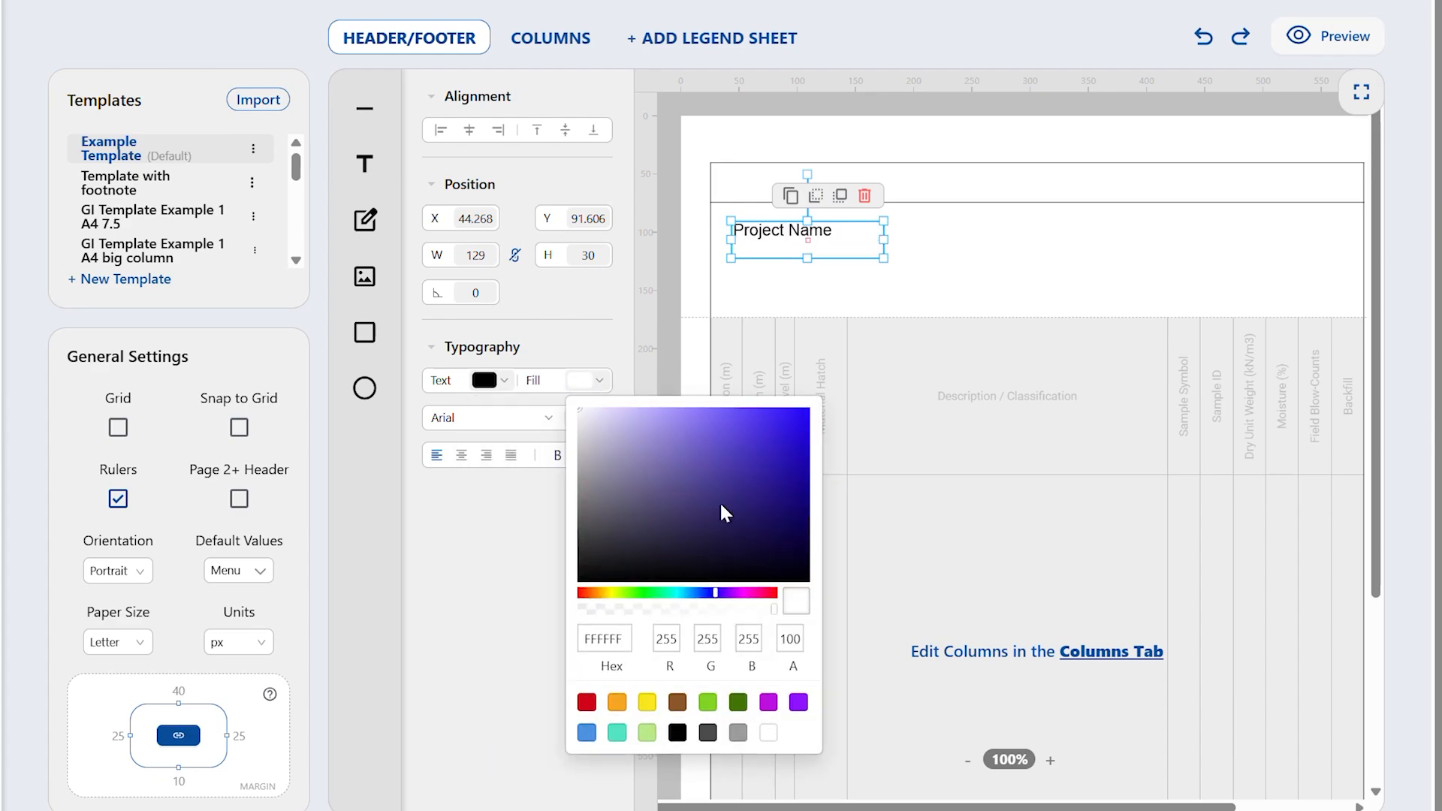
pyautogui.click(546, 530)
pyautogui.click(892, 288)
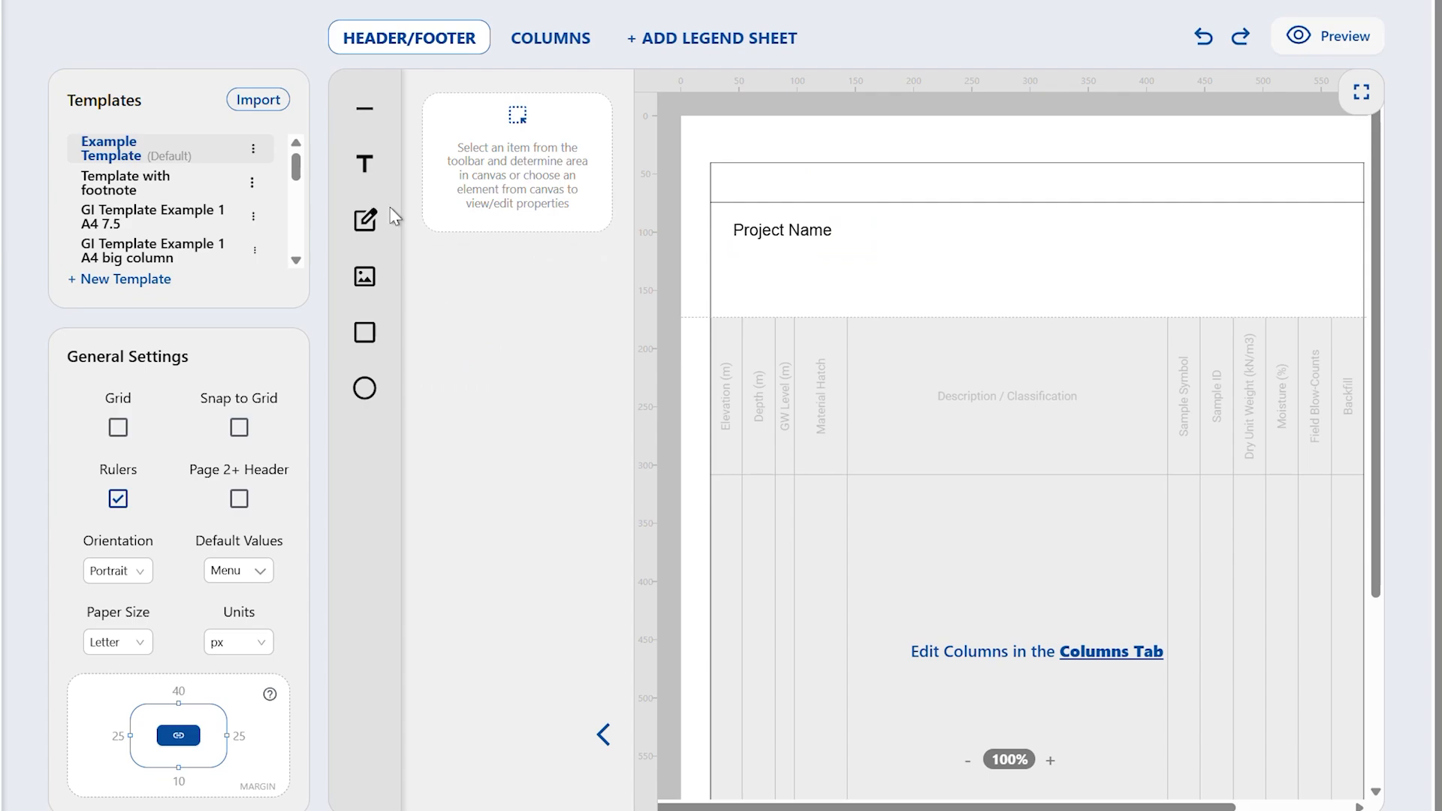
# - Add a parameter field about 120 by 25 px beside the Project Name label in the header
pyautogui.click(365, 220)
pyautogui.click(871, 219)
pyautogui.moveTo(909, 224); pyautogui.dragTo(916, 234)
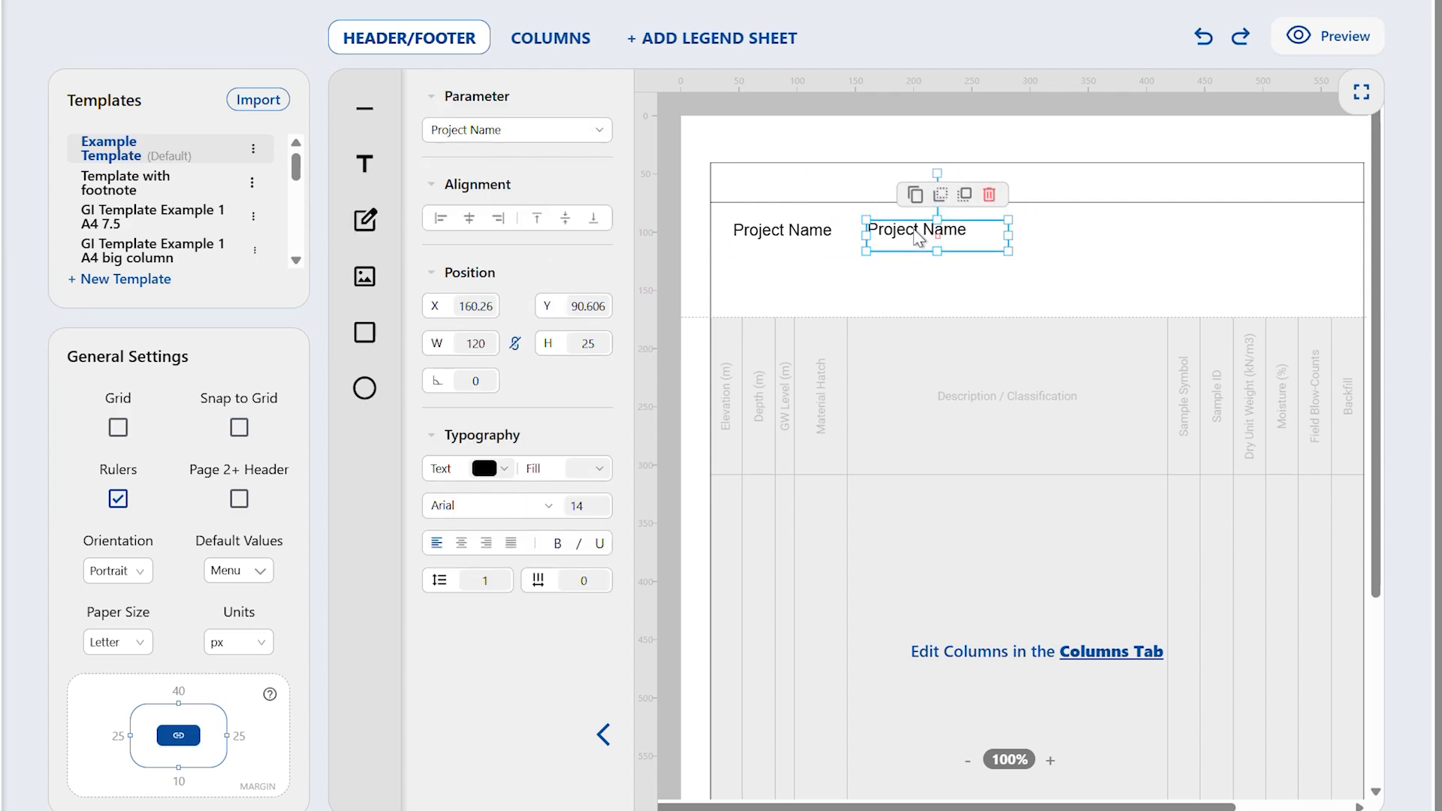
# - Search the parameters for "ground" and assign the groundwater parameter During Drilling to the new field
pyautogui.click(598, 132)
pyautogui.moveTo(601, 192); pyautogui.dragTo(601, 162)
pyautogui.click(583, 129)
pyautogui.write('hr')
pyautogui.press('BackSpace')
pyautogui.press('BackSpace')
pyautogui.write('ground')
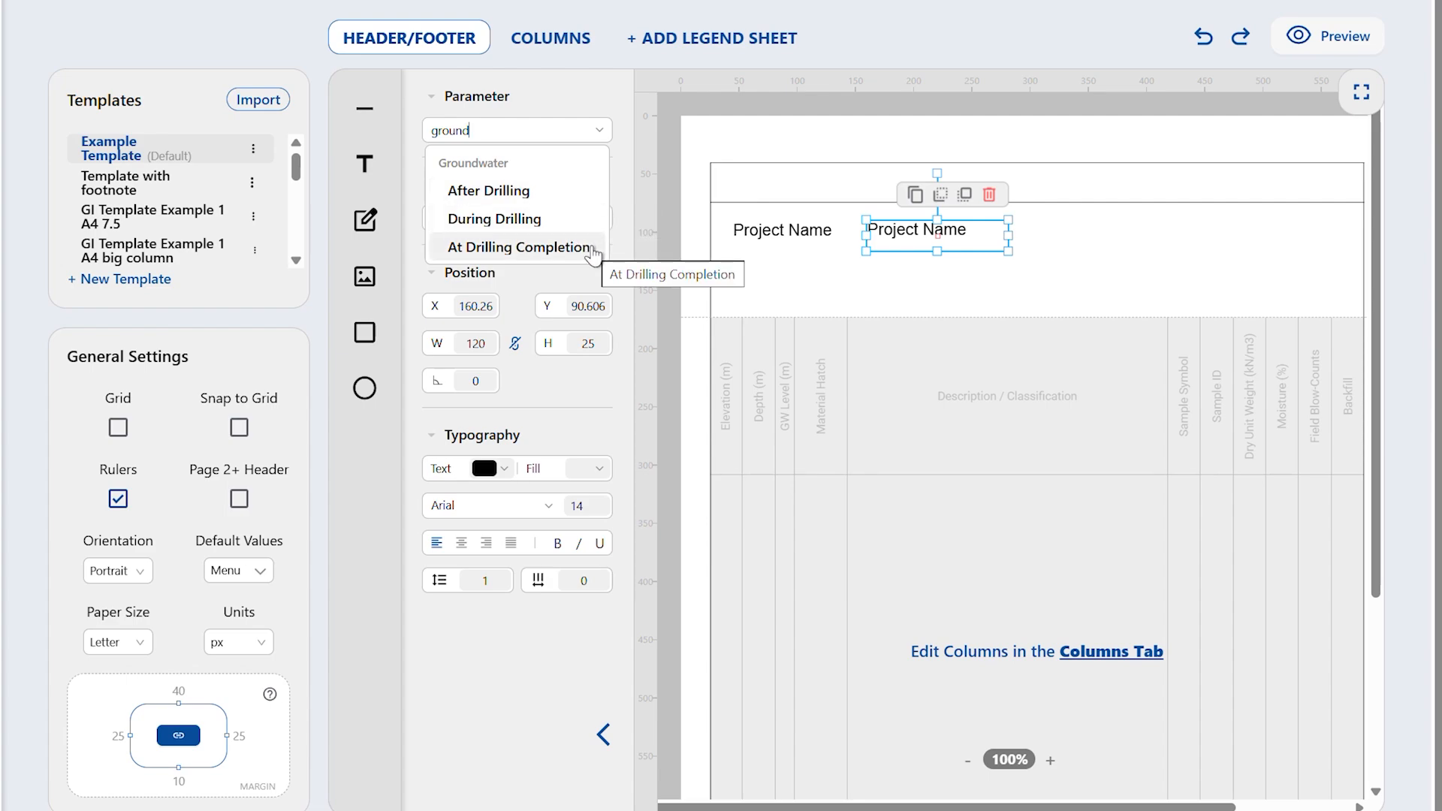
pyautogui.click(589, 219)
# - Change the header label's text to "Groundwater Depth"
pyautogui.click(814, 233)
pyautogui.doubleClick(814, 233)
pyautogui.write('Groundwater Depth')
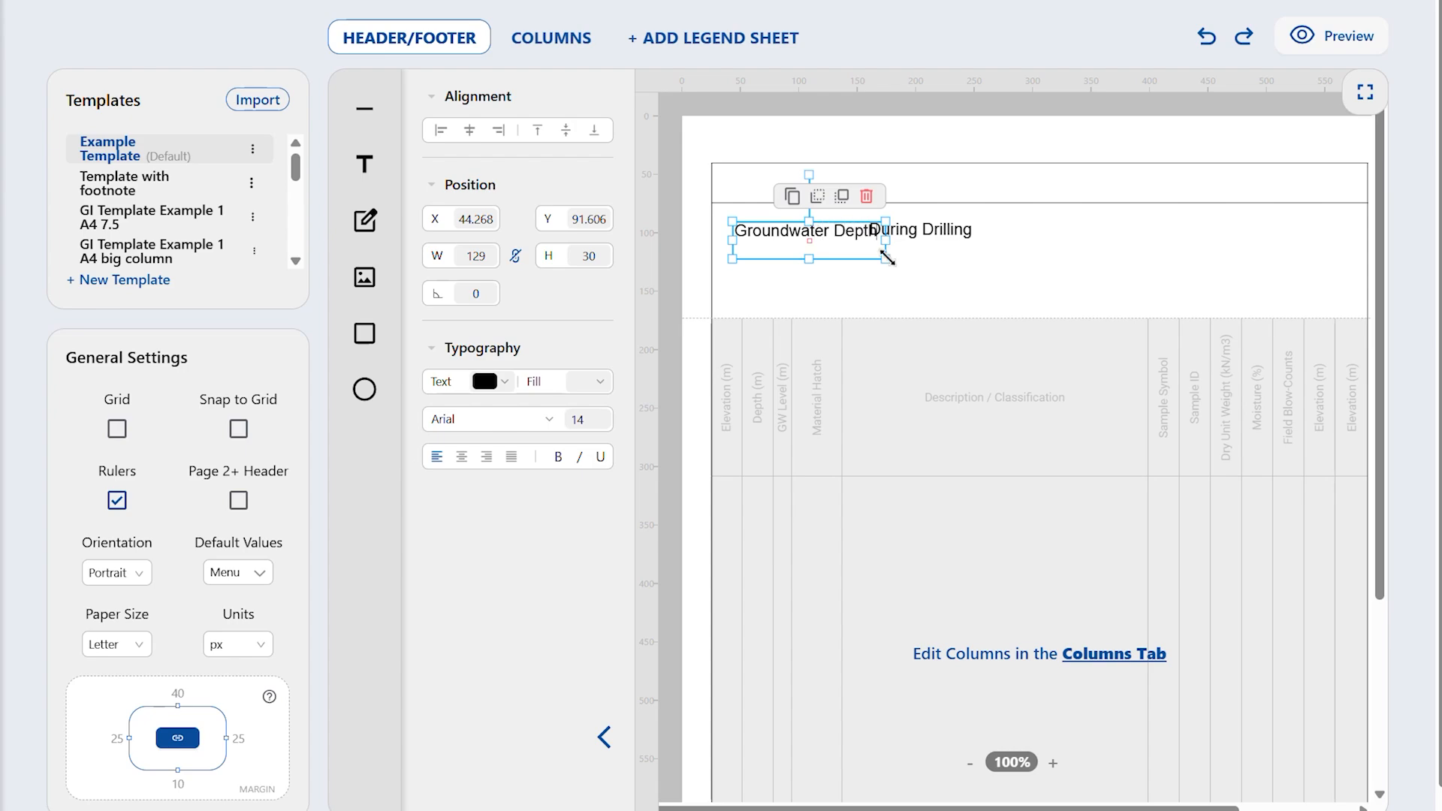
# - Position the During Drilling field at X 180, Y 91 and set the Groundwater Depth label's Y to 91
pyautogui.click(960, 238)
pyautogui.doubleClick(481, 307)
pyautogui.write('180')
pyautogui.press('Tab')
pyautogui.write('90')
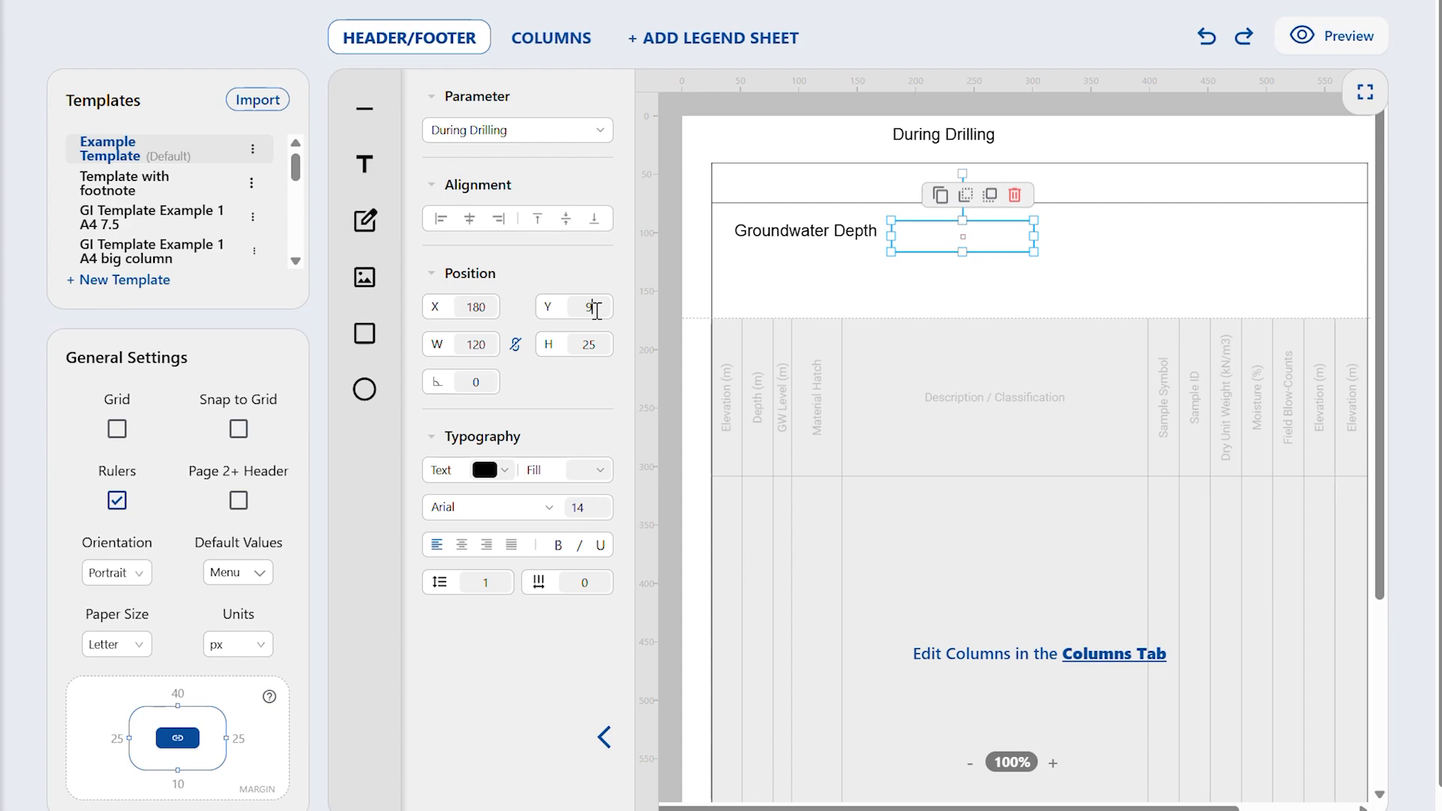
pyautogui.click(818, 218)
pyautogui.click(818, 219)
pyautogui.doubleClick(593, 219)
pyautogui.write('91')
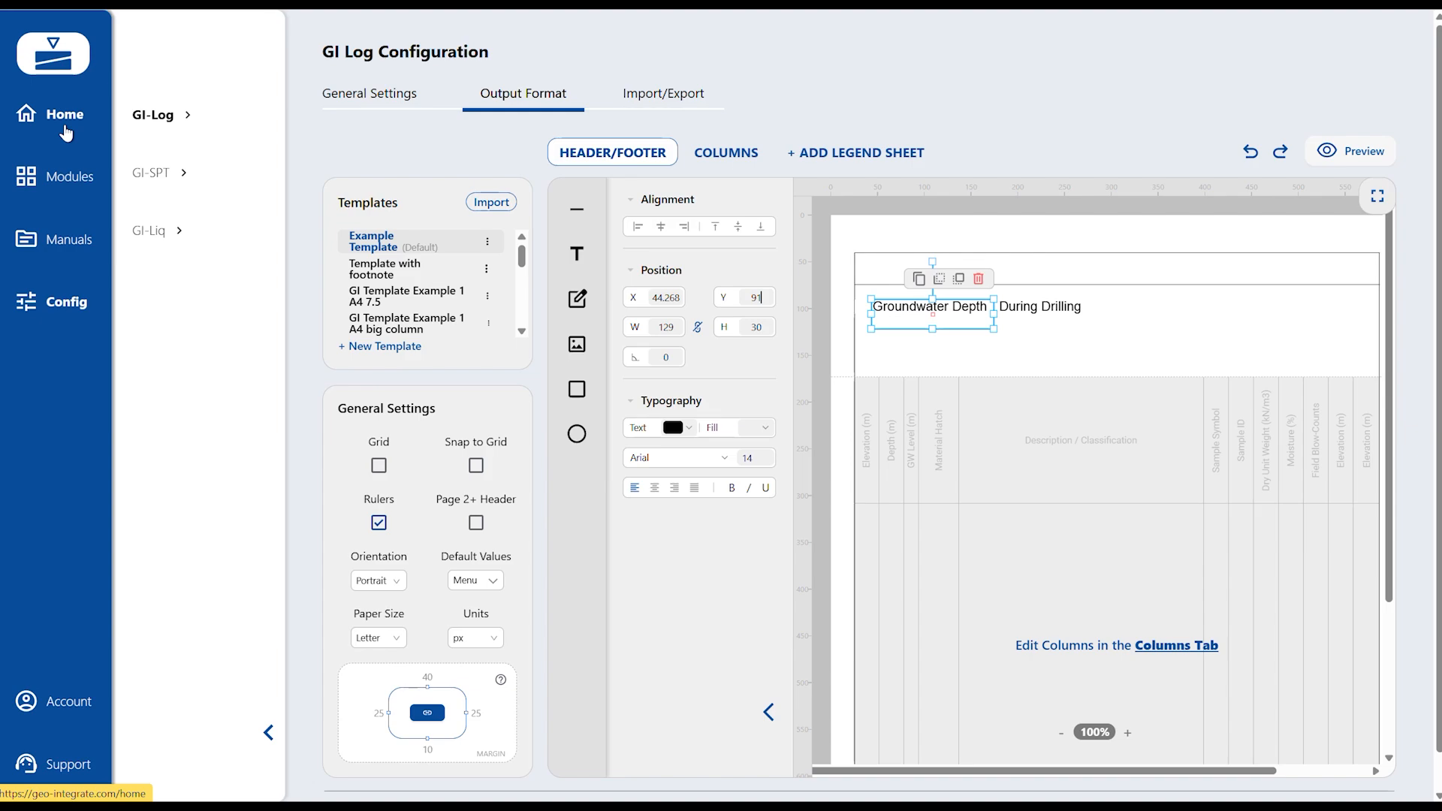
# - Open exploration B01 in project Test01 and review its log to check the groundwater depth header, then close the report
pyautogui.click(66, 133)
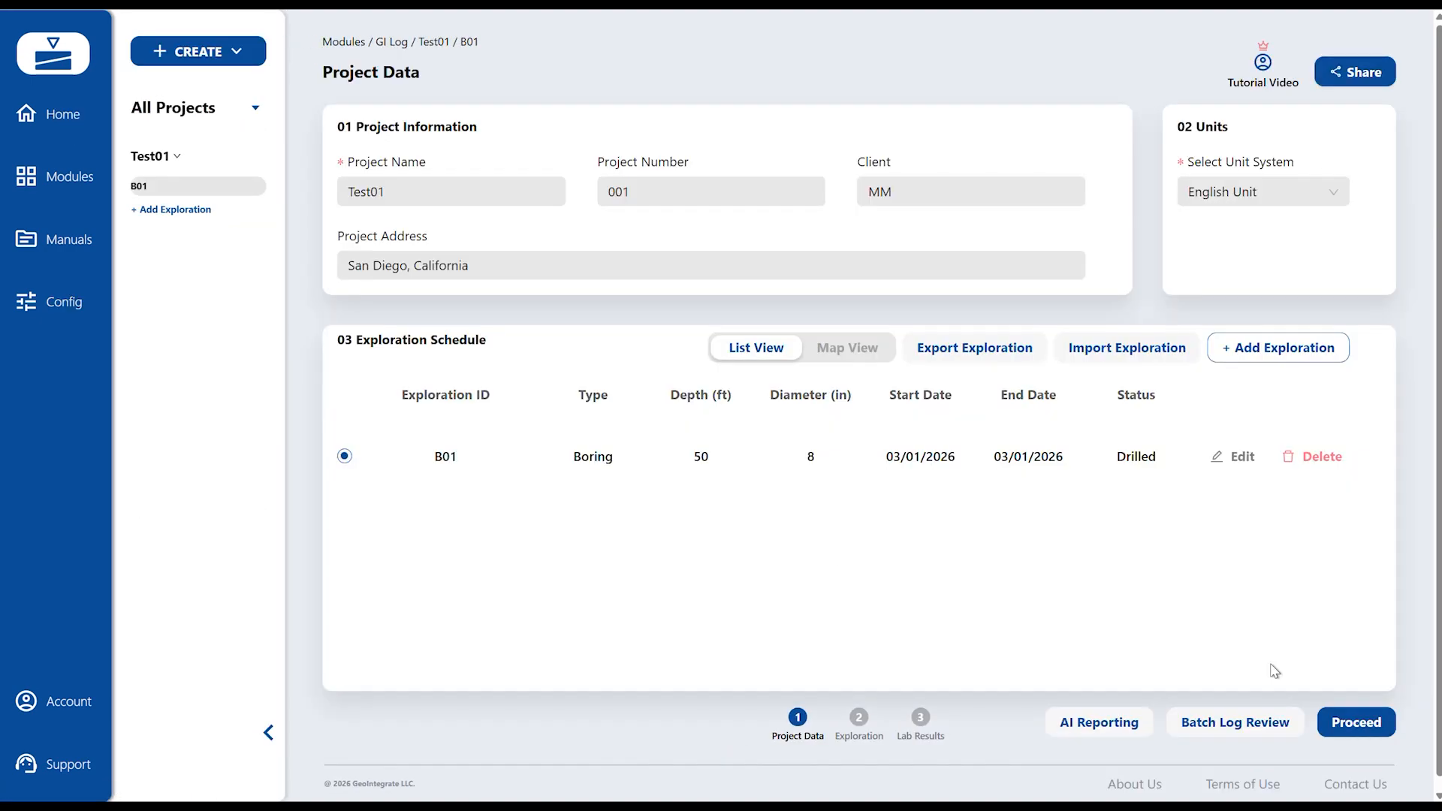
pyautogui.click(1352, 720)
pyautogui.click(1245, 734)
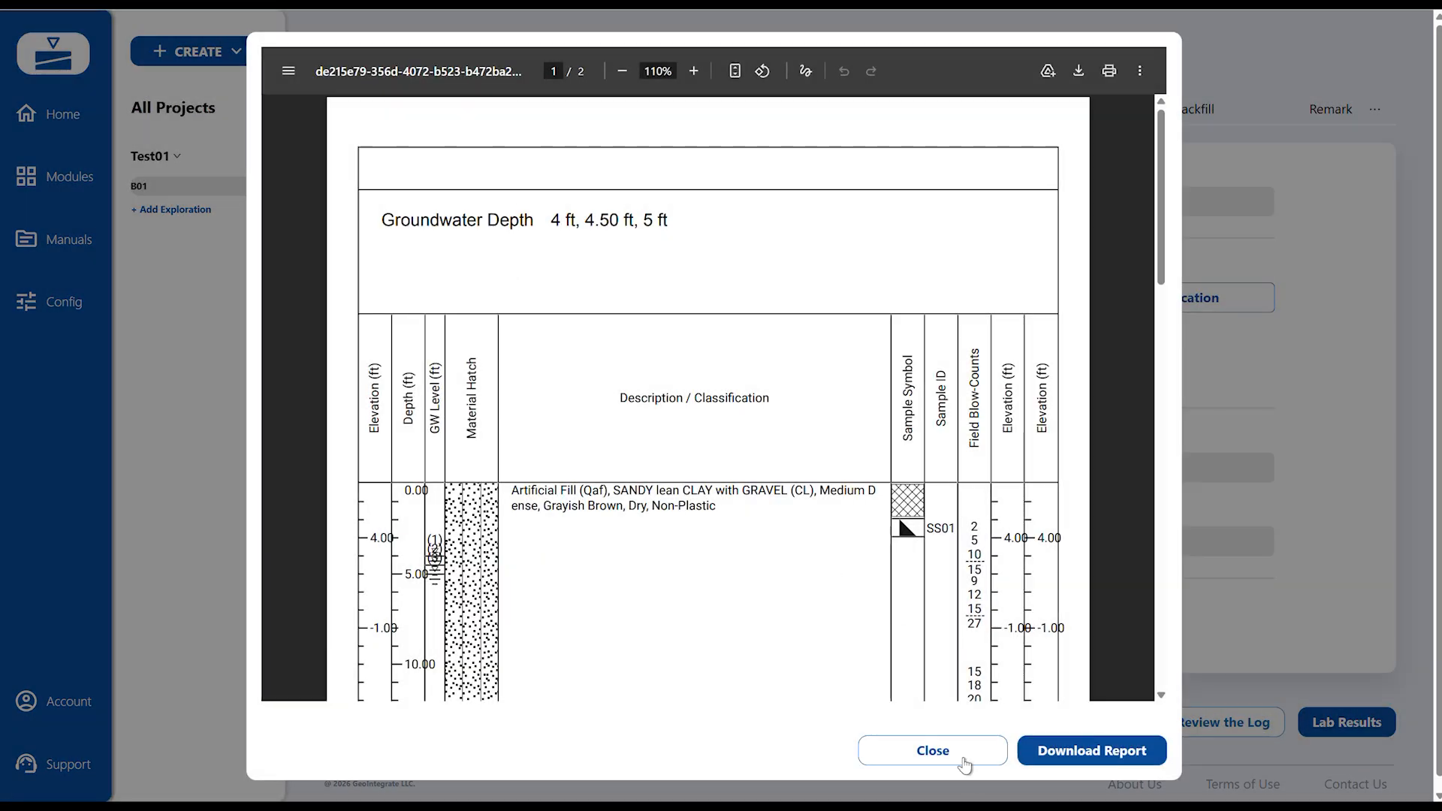
pyautogui.click(933, 751)
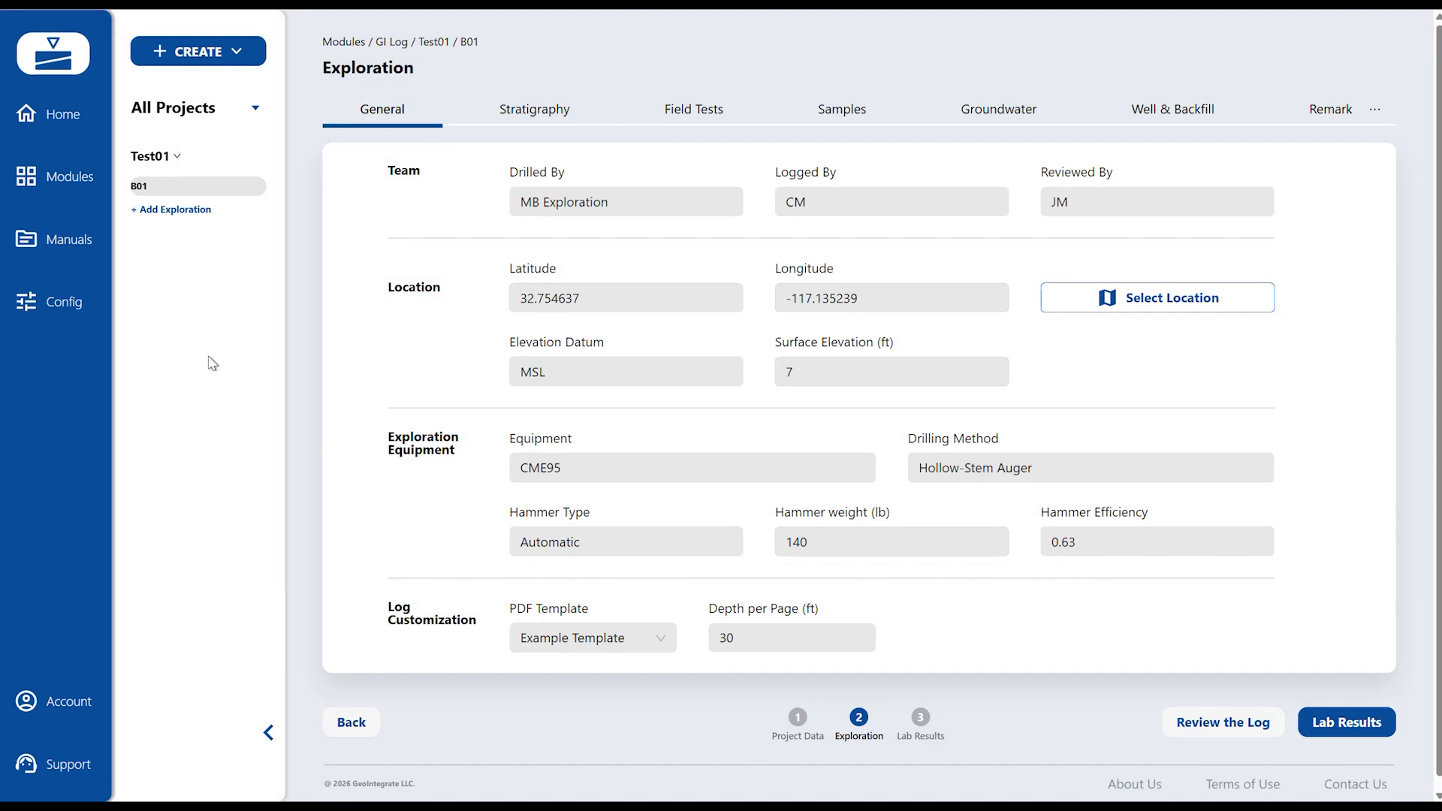
# - Return to the GI-Log output format configuration and change the header field's parameter to Backfill
pyautogui.click(69, 303)
pyautogui.click(507, 94)
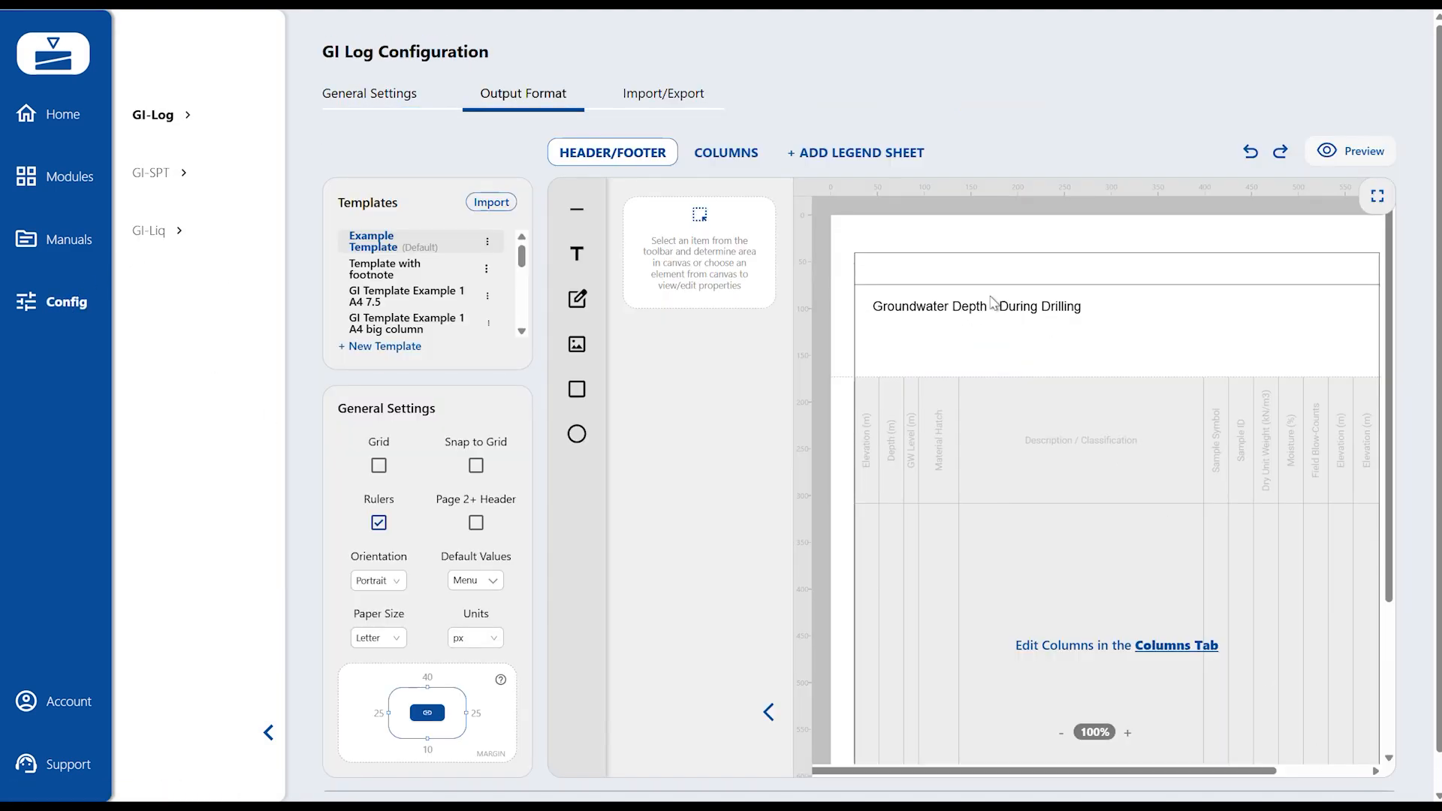
pyautogui.click(1035, 317)
pyautogui.click(730, 227)
pyautogui.write('back')
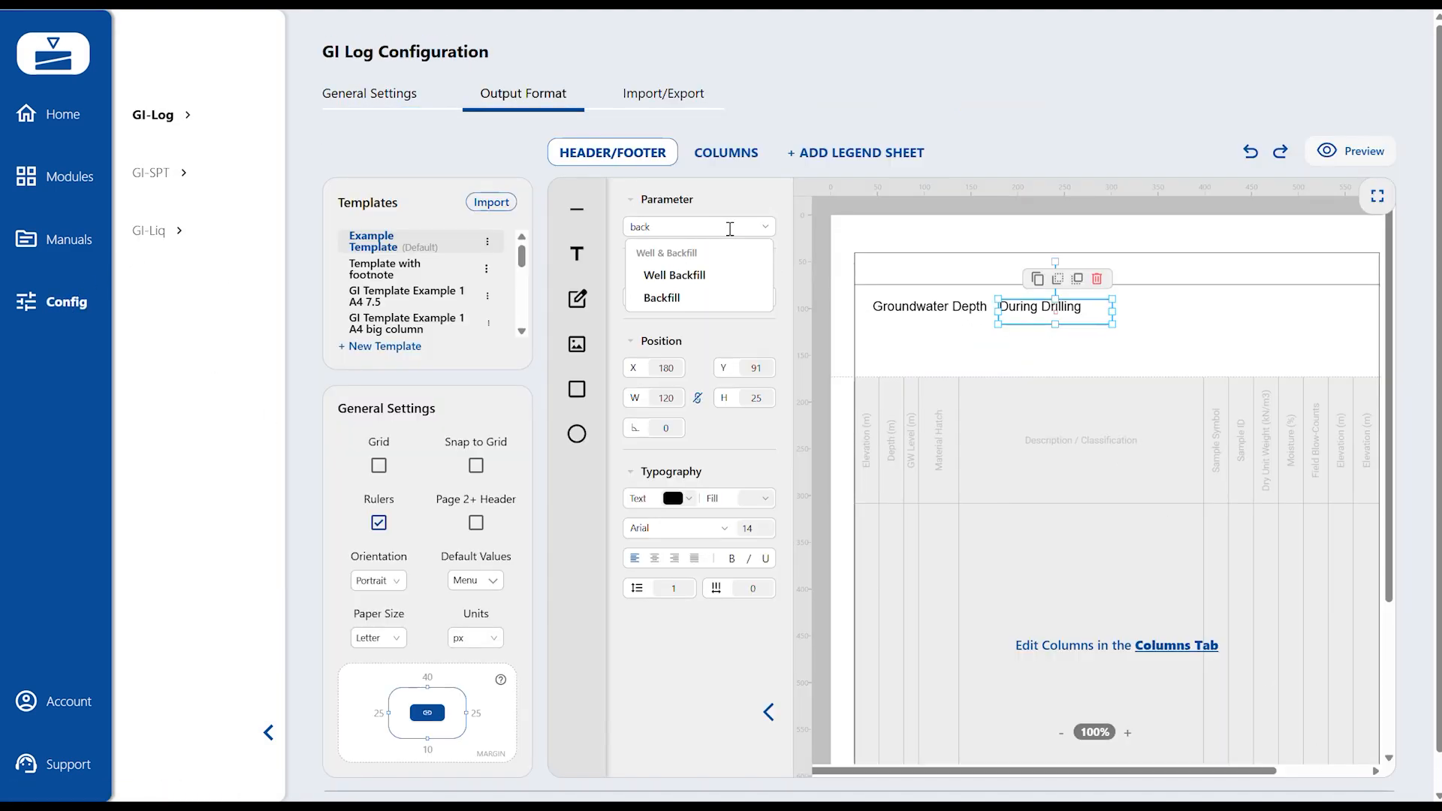
pyautogui.click(698, 299)
# - Change the label's text to "Backfill" and widen the adjacent parameter field to about 295 px
pyautogui.doubleClick(919, 308)
pyautogui.write('b')
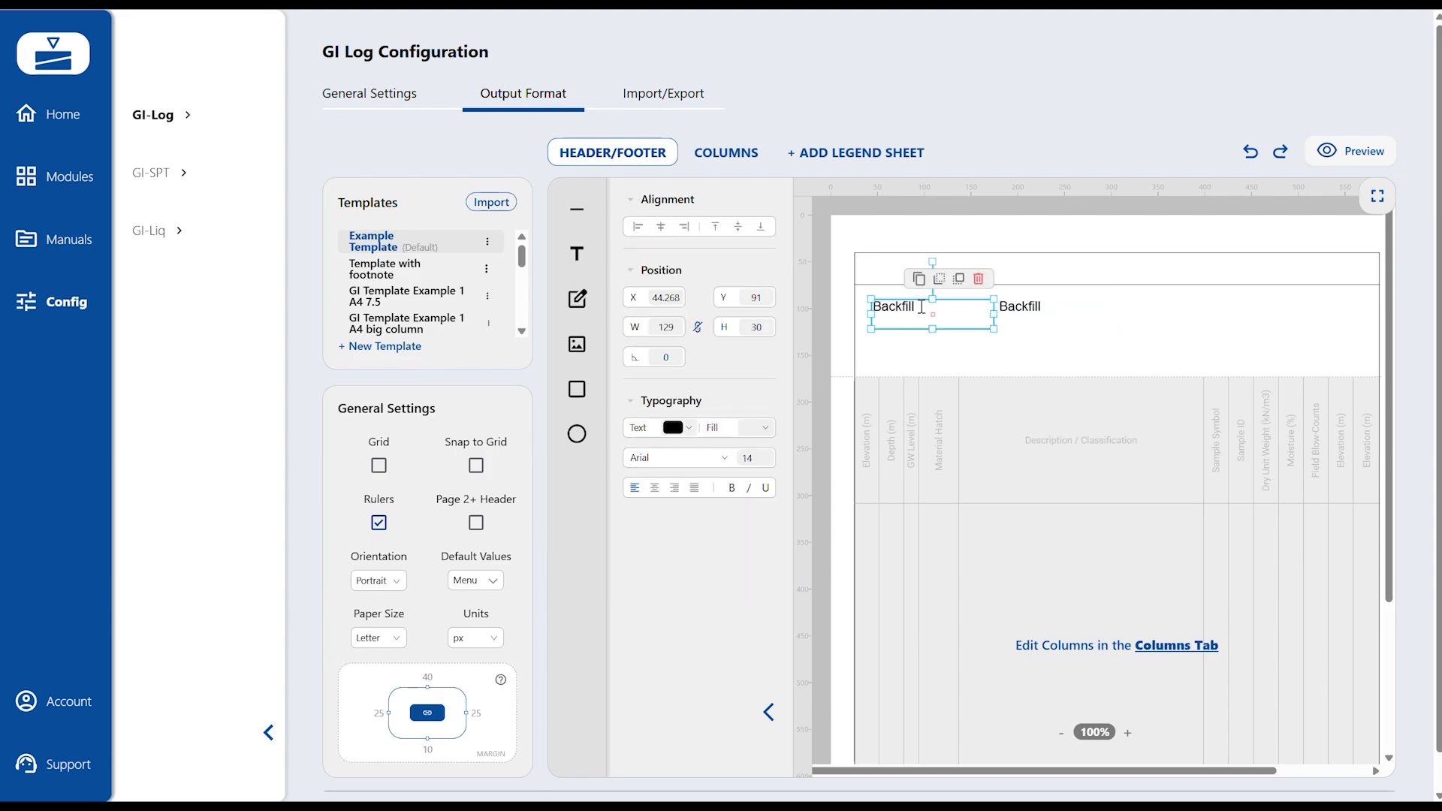
pyautogui.click(1036, 317)
pyautogui.moveTo(1125, 312); pyautogui.dragTo(1275, 312)
# - Review the B01 log of project Test01 to check the backfill entry in the header, and close the report
pyautogui.click(75, 184)
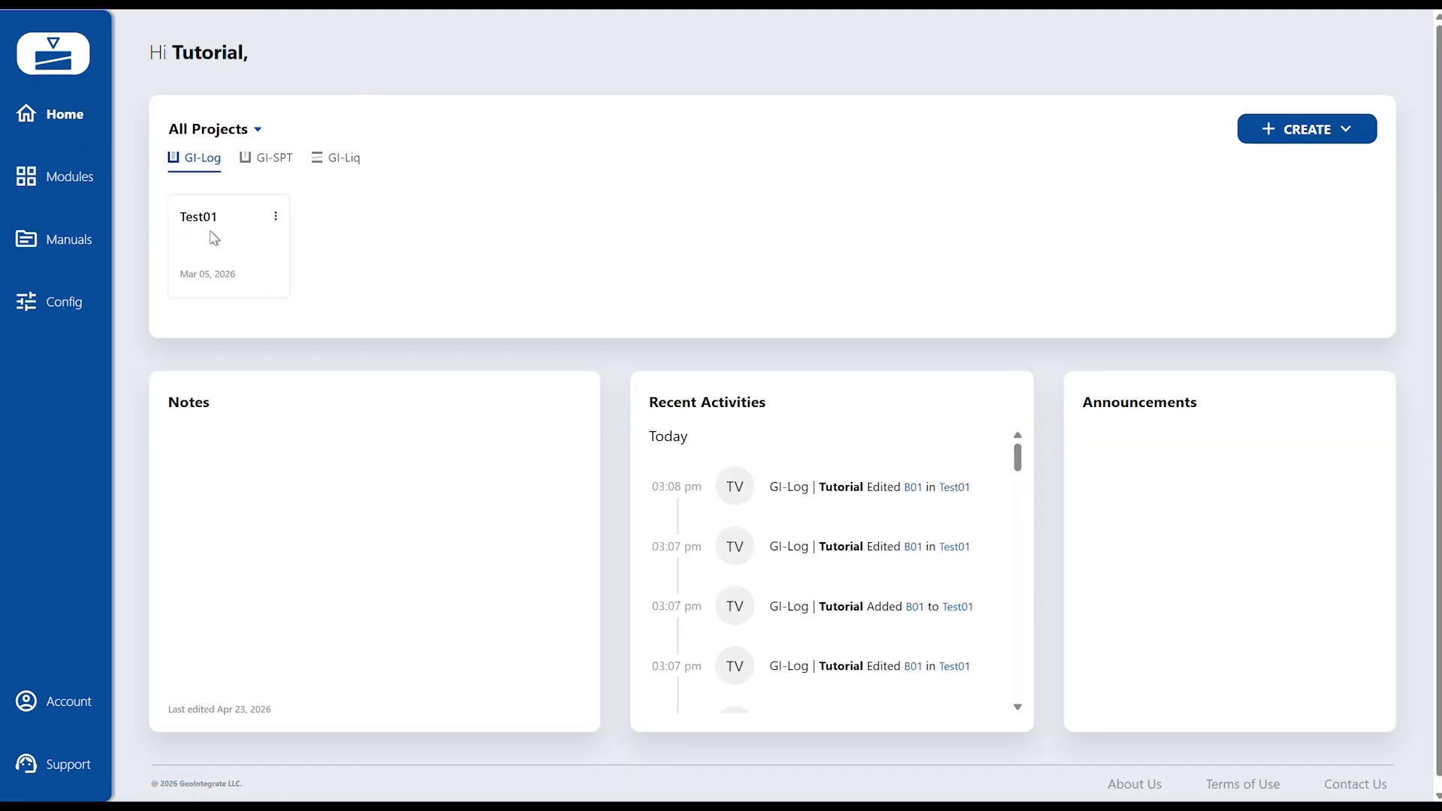
pyautogui.click(211, 235)
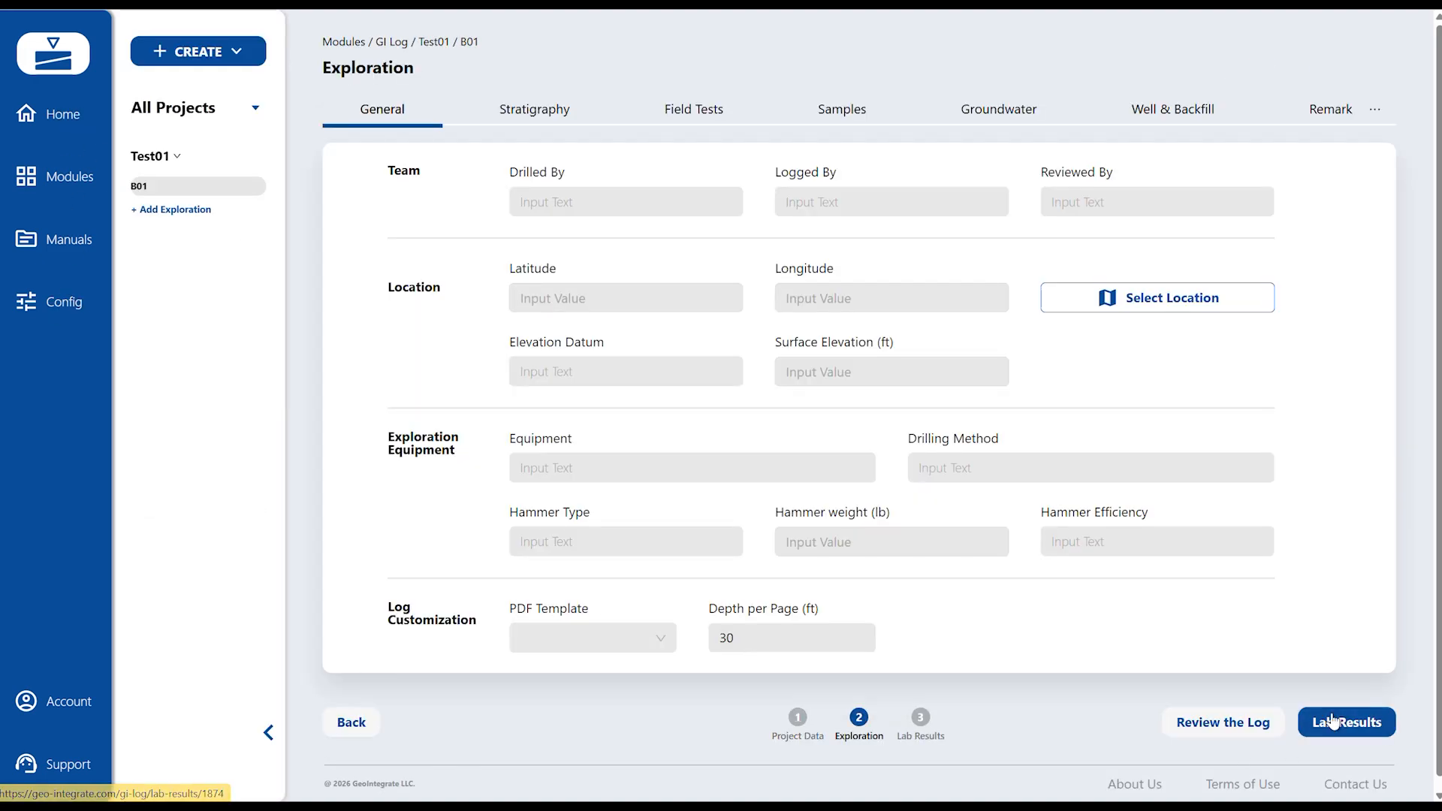
pyautogui.click(1224, 722)
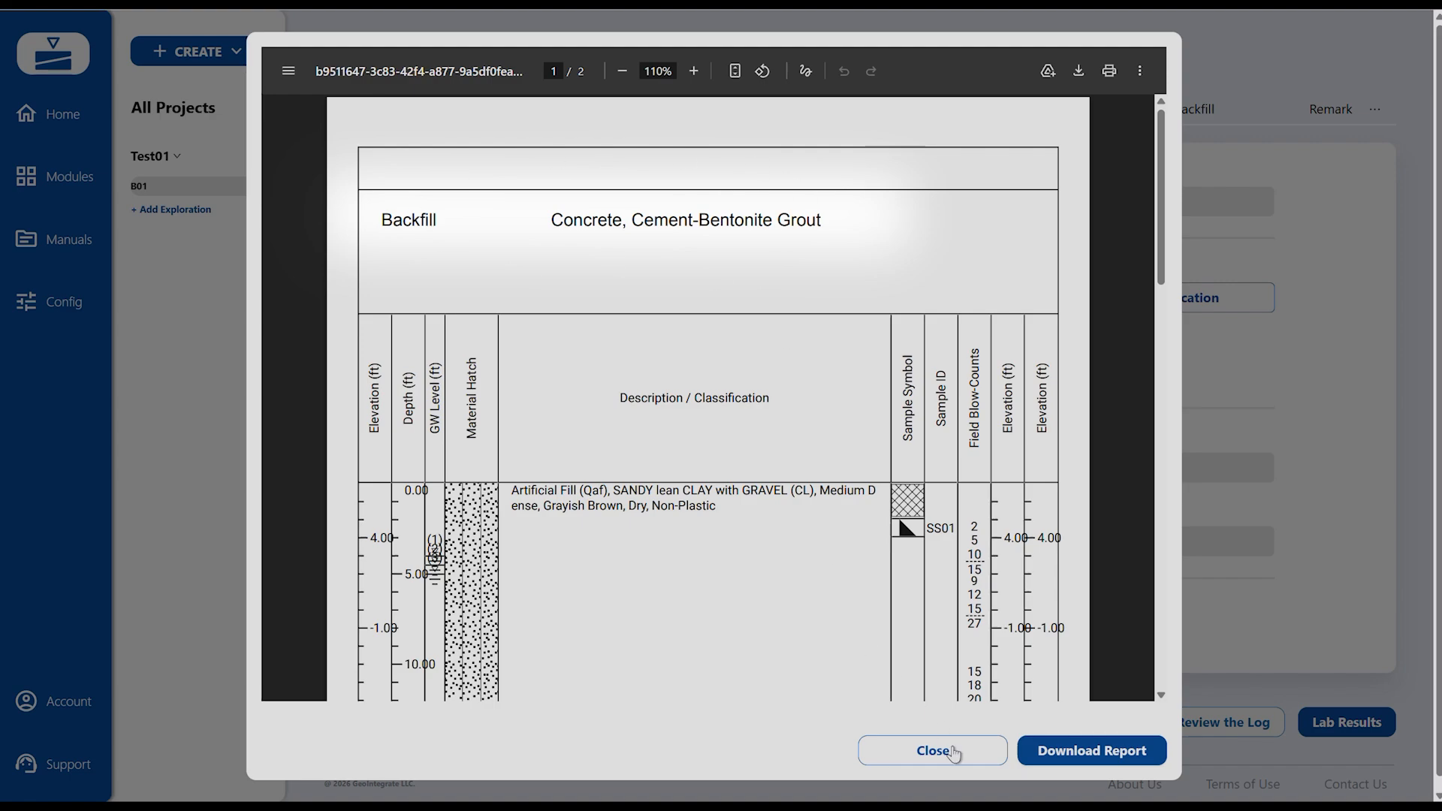
pyautogui.click(953, 751)
# - Go back to the output format configuration and assign the Project Name parameter to the header field
pyautogui.click(76, 301)
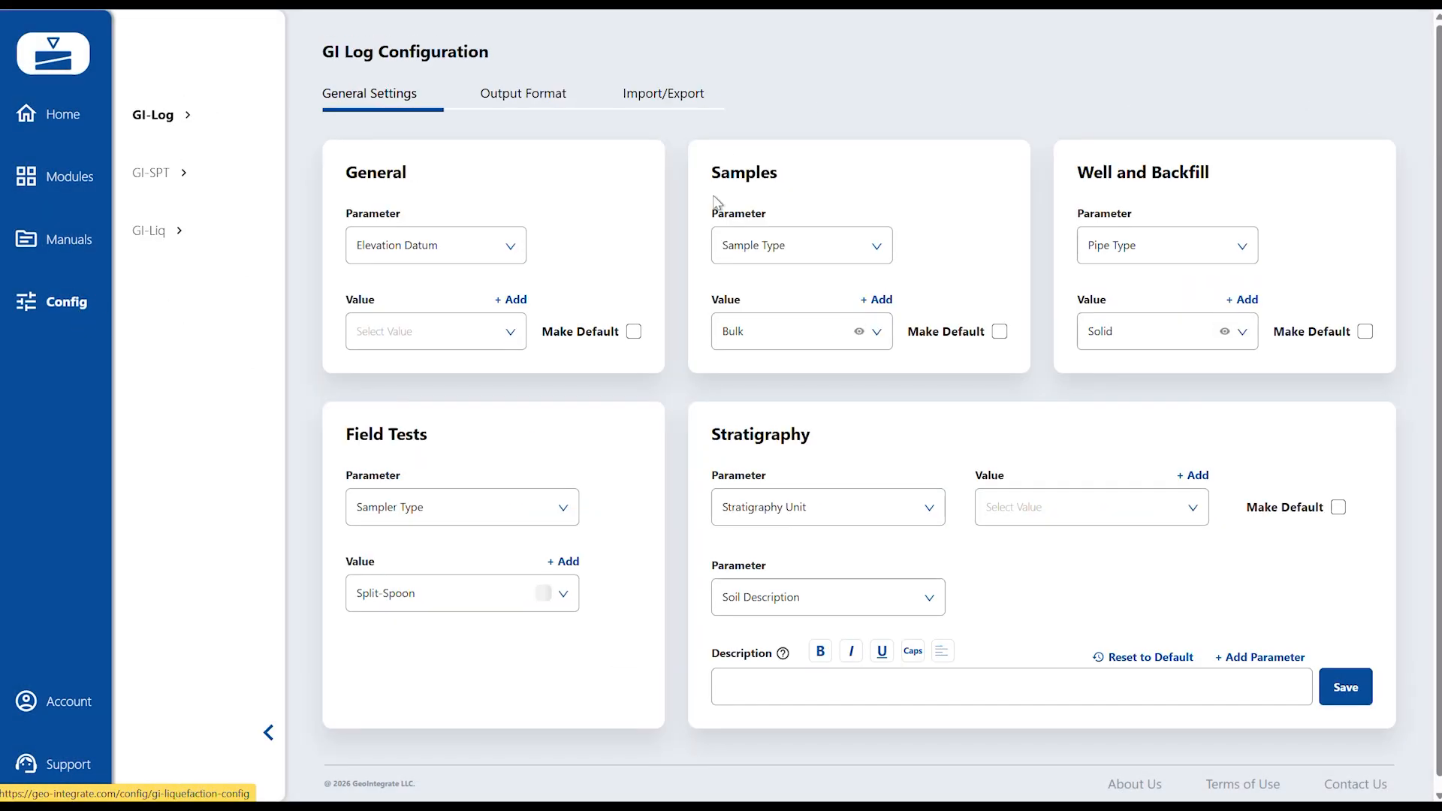
pyautogui.click(523, 93)
pyautogui.click(1011, 308)
pyautogui.click(701, 225)
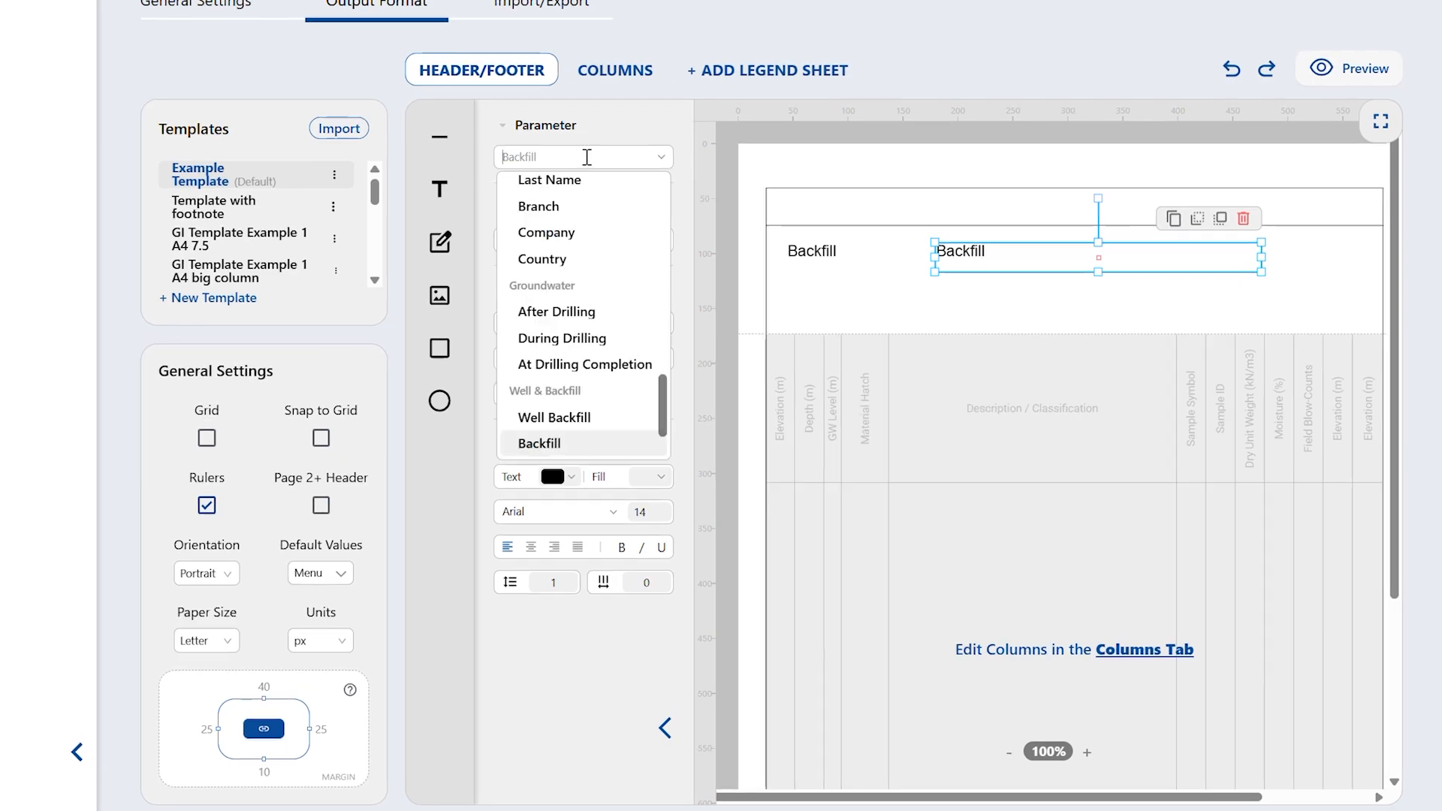
pyautogui.write('pro')
pyautogui.click(559, 215)
# - Change the Backfill label's text to "Project Name" and set its X position to 44
pyautogui.doubleClick(830, 251)
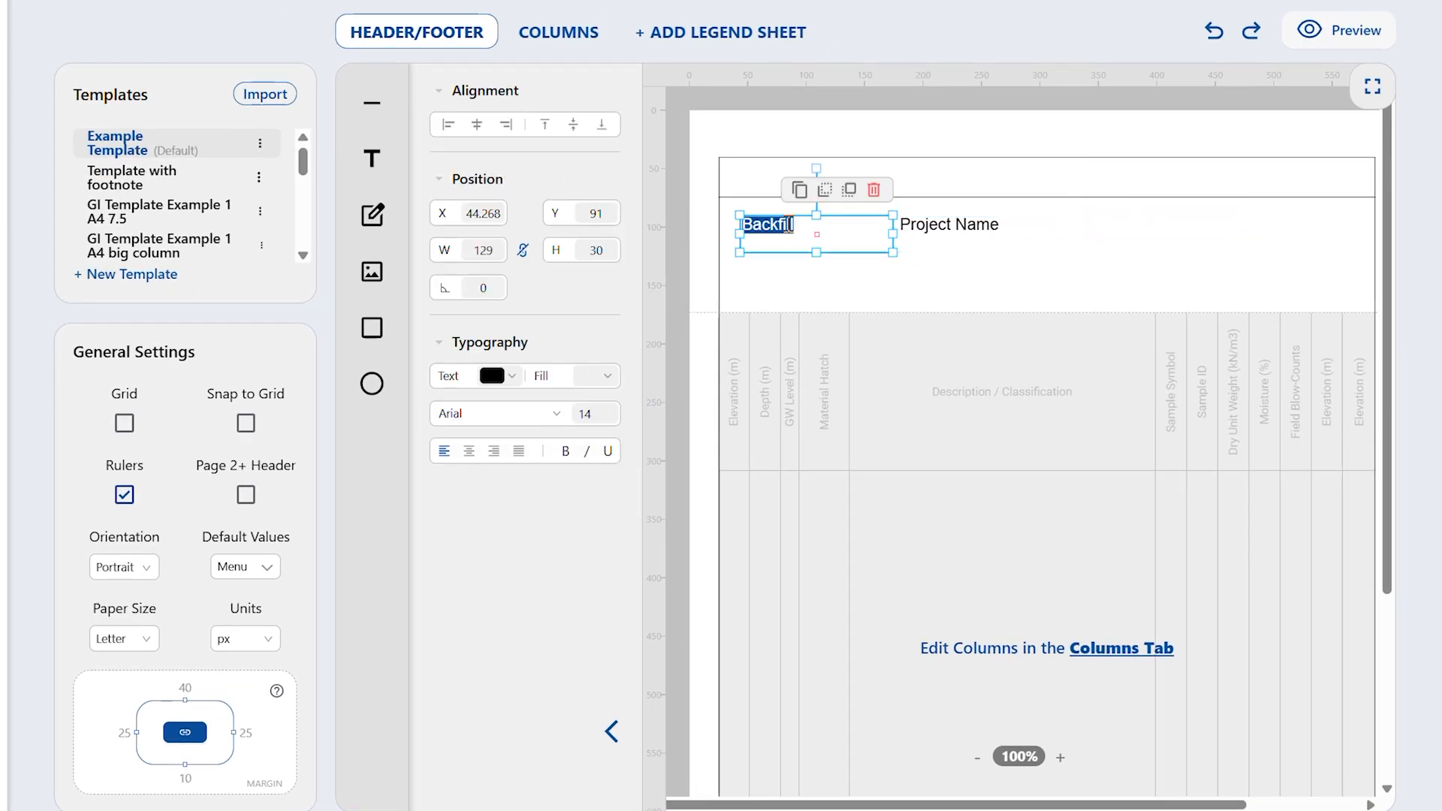
pyautogui.write('Project Name')
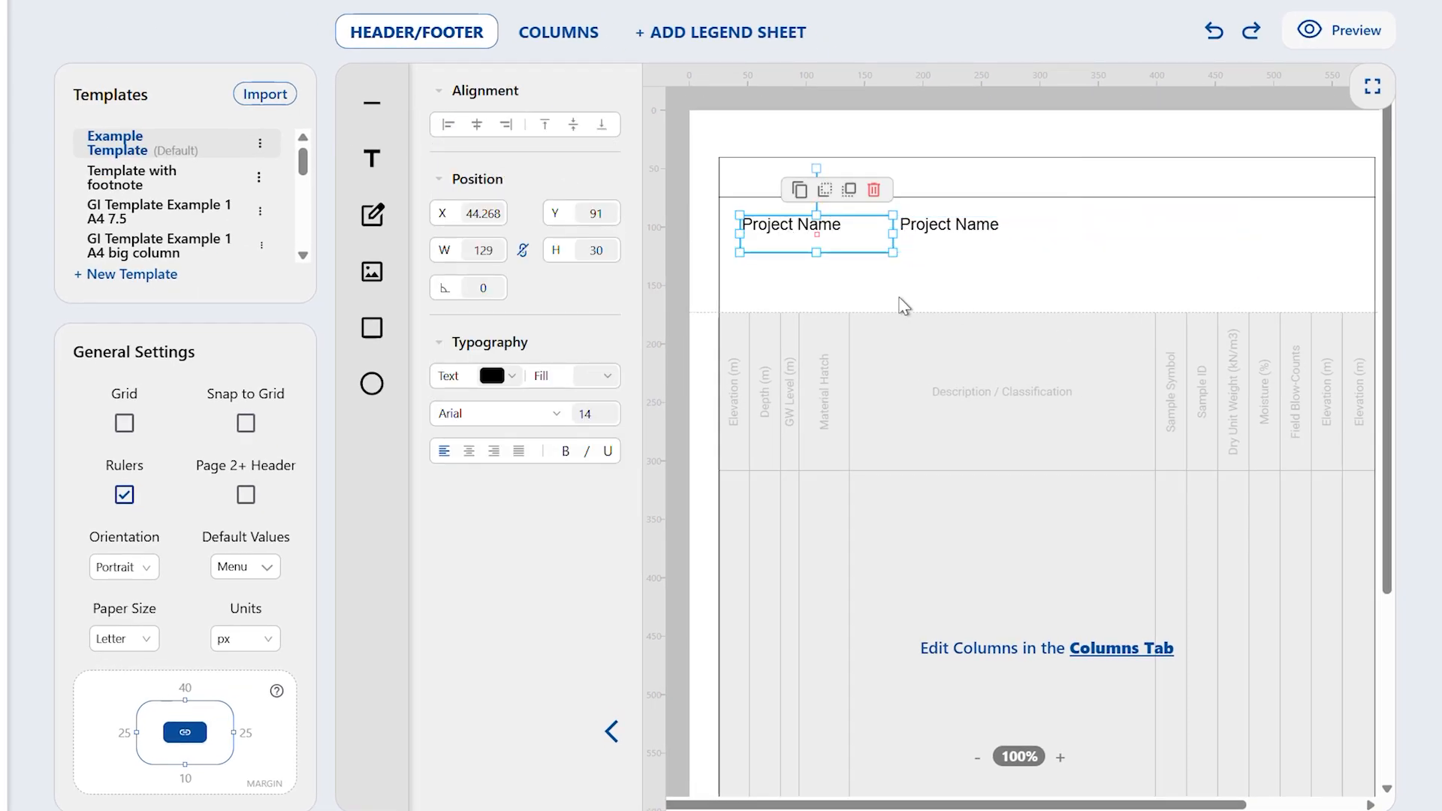
pyautogui.doubleClick(475, 213)
pyautogui.write('44')
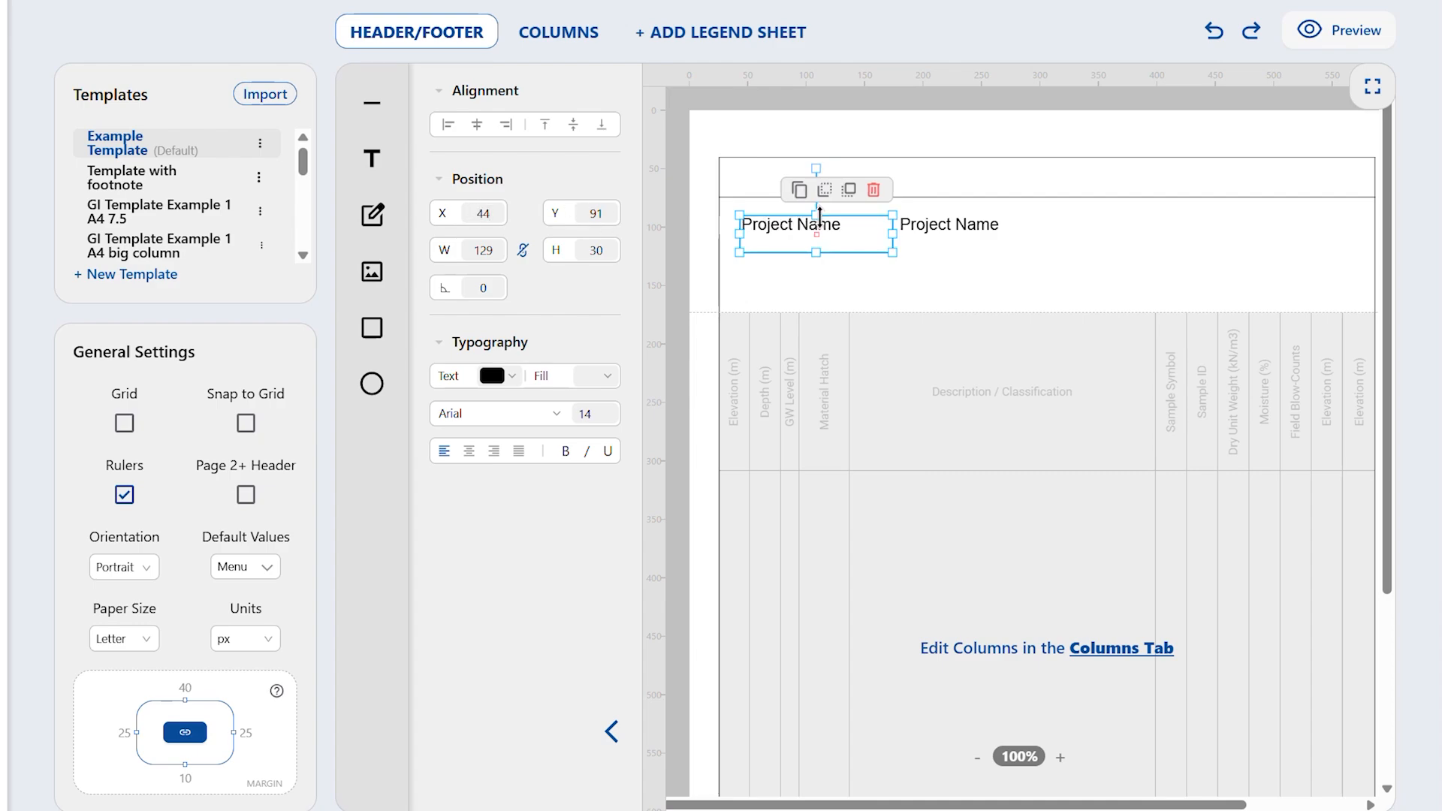
pyautogui.click(934, 222)
pyautogui.click(815, 225)
pyautogui.click(940, 216)
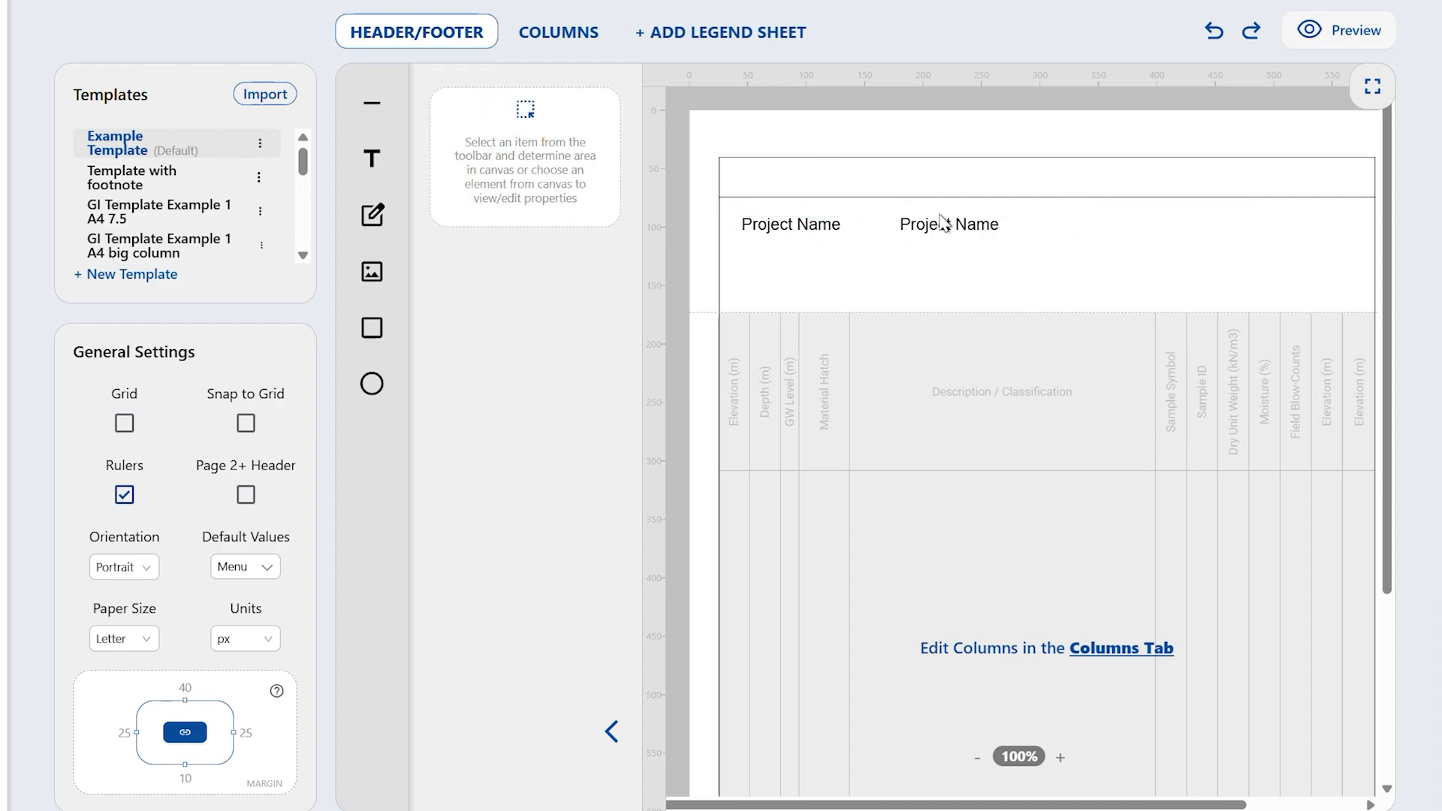
# - Make the Project Name label text bold
pyautogui.tripleClick(791, 224)
pyautogui.click(571, 458)
pyautogui.click(878, 289)
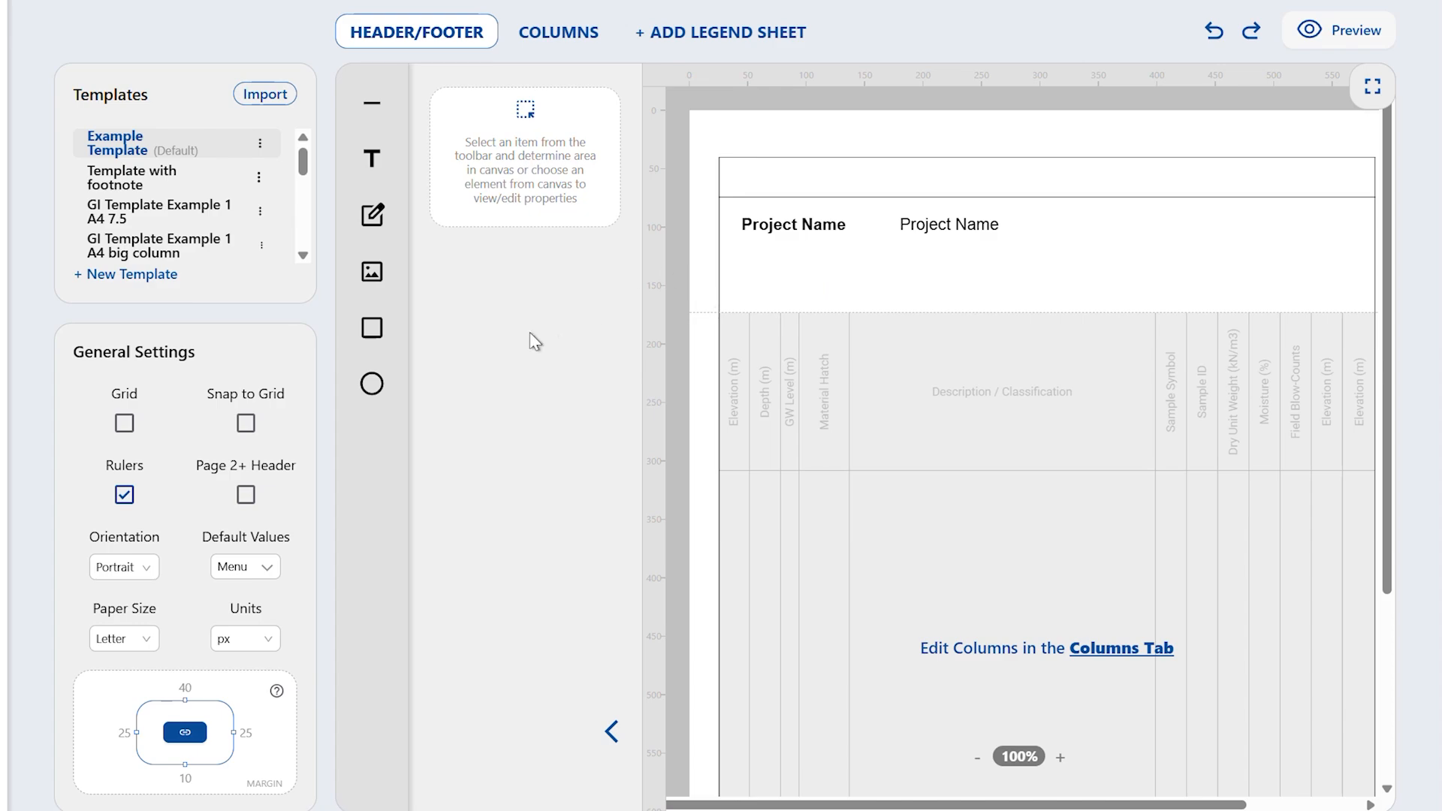
# - Try a line spacing of 2 on the Project Name parameter field and restore it to 1
pyautogui.click(965, 226)
pyautogui.moveTo(489, 585); pyautogui.dragTo(505, 582)
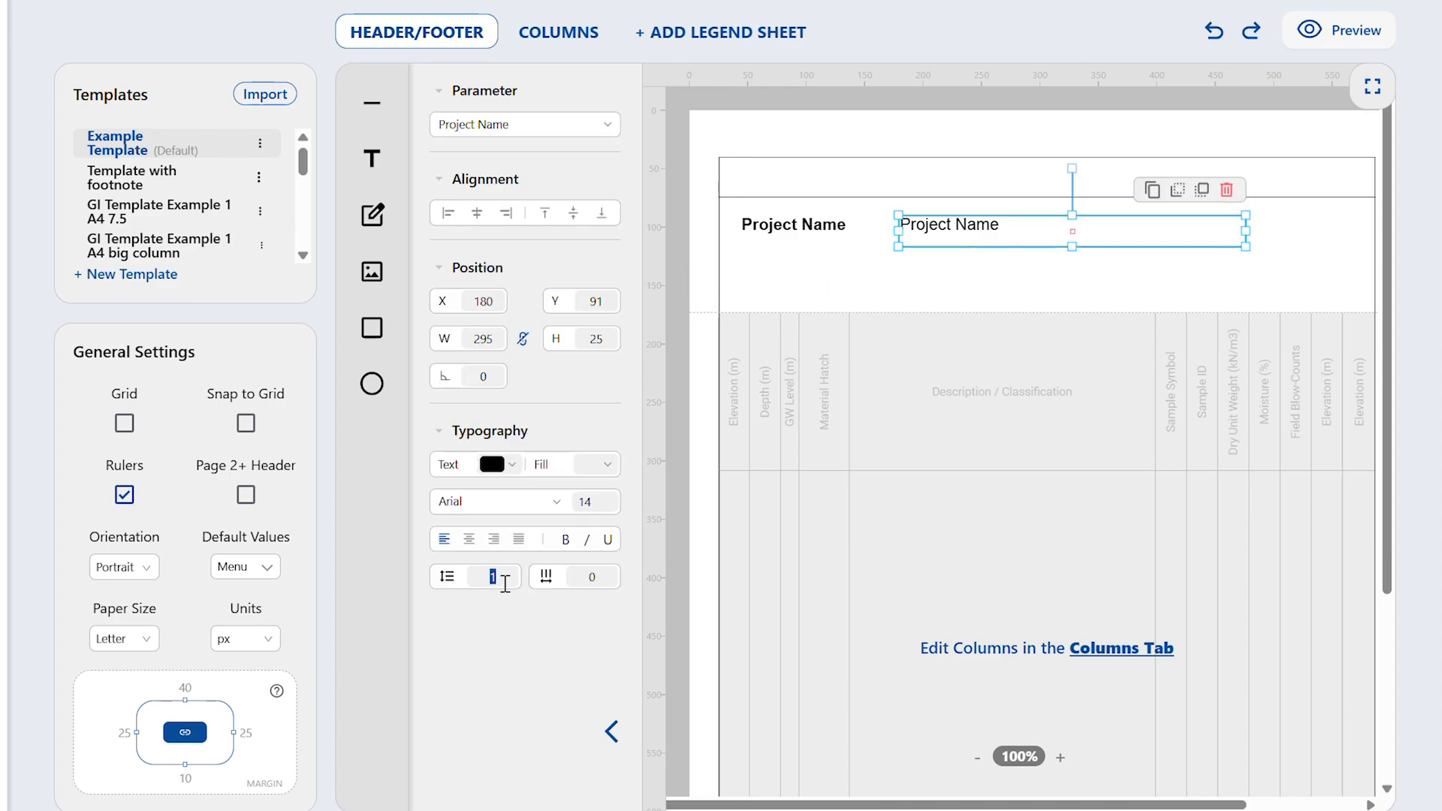
pyautogui.press('Up')
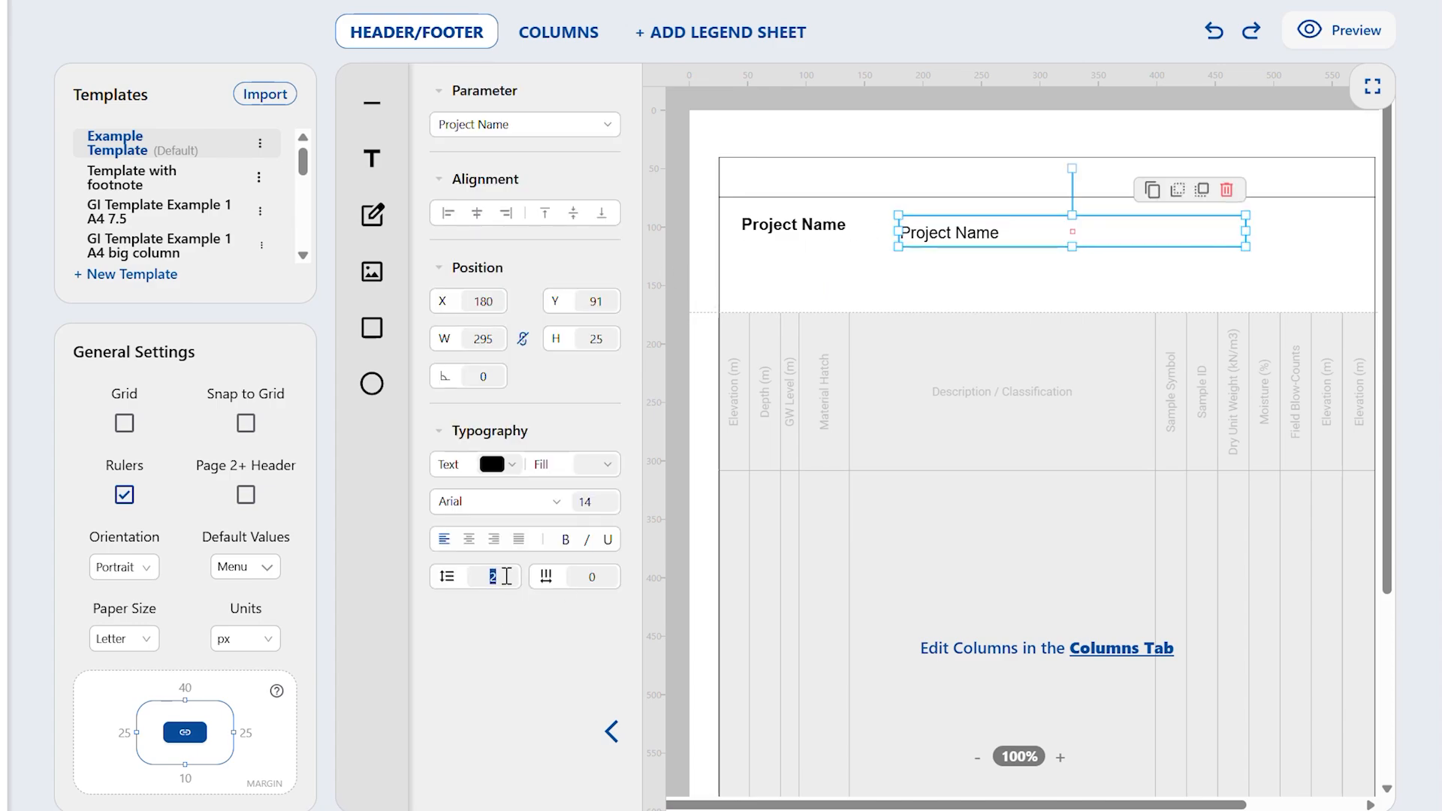
pyautogui.press('Down')
# - Set the letter spacing of the Project Name parameter field to 1
pyautogui.click(598, 582)
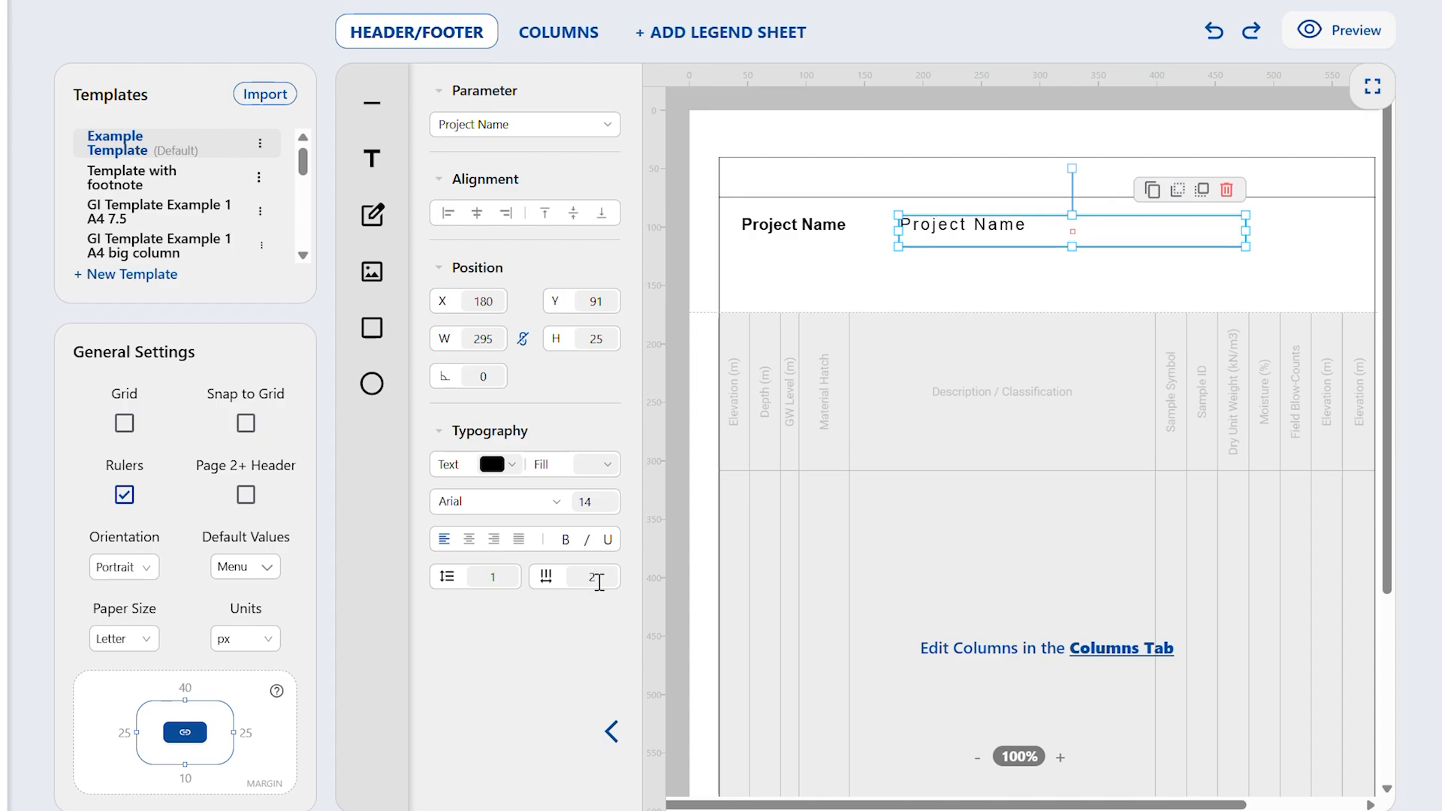
pyautogui.press('Up')
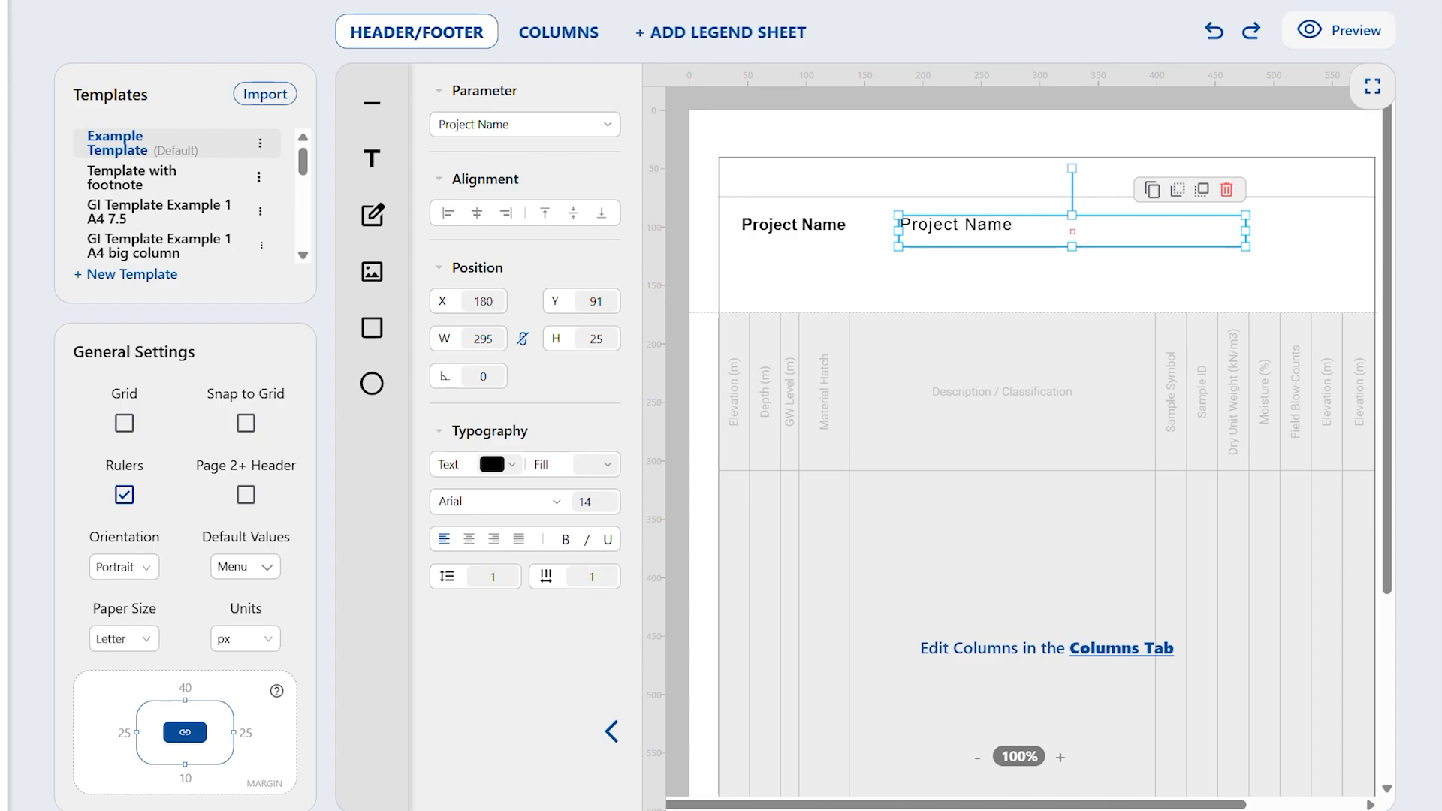
pyautogui.press('Escape')
# - Insert the "GI log logo" PNG image into the header below the Project Name label
pyautogui.click(366, 263)
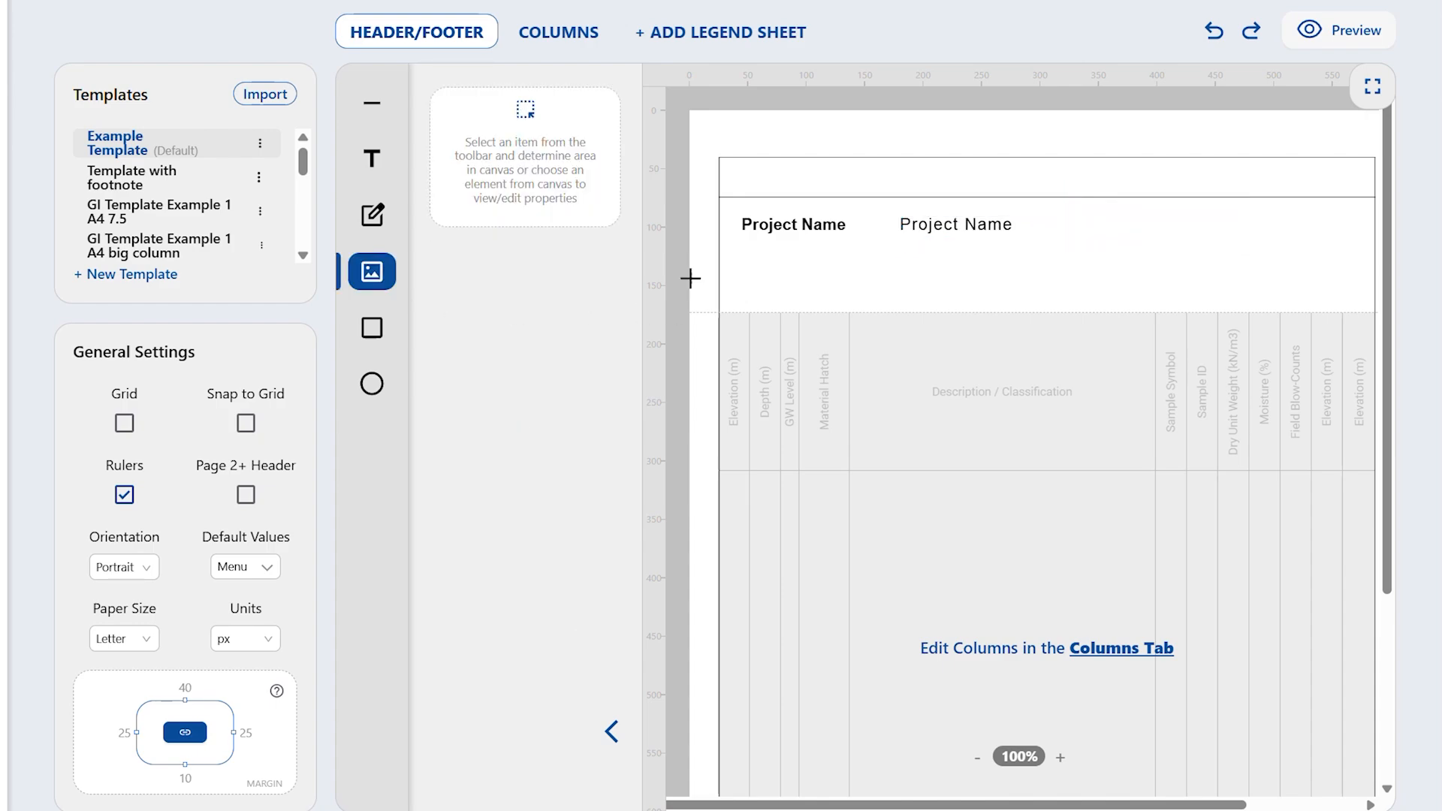
pyautogui.click(725, 247)
pyautogui.click(524, 459)
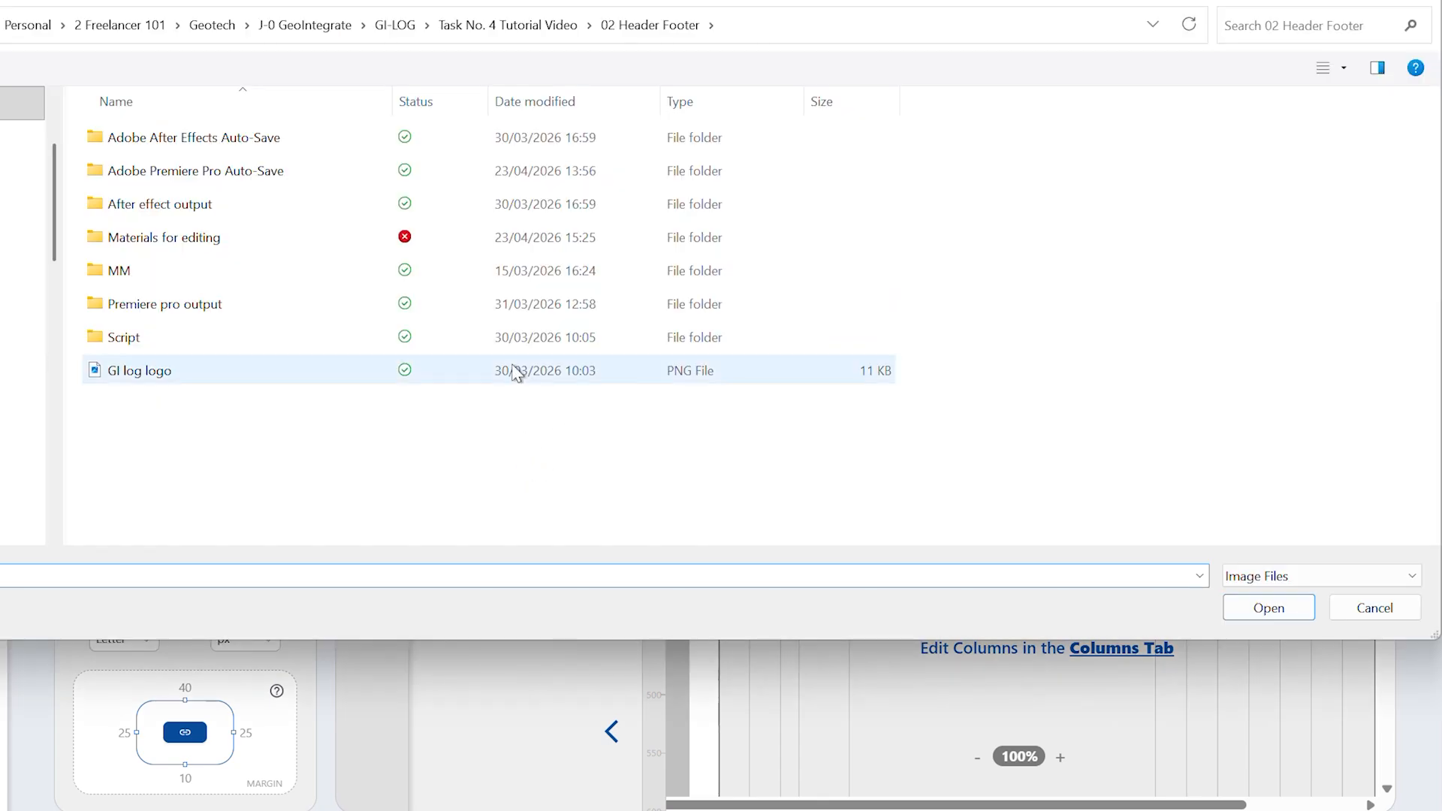
pyautogui.click(306, 380)
pyautogui.click(1269, 607)
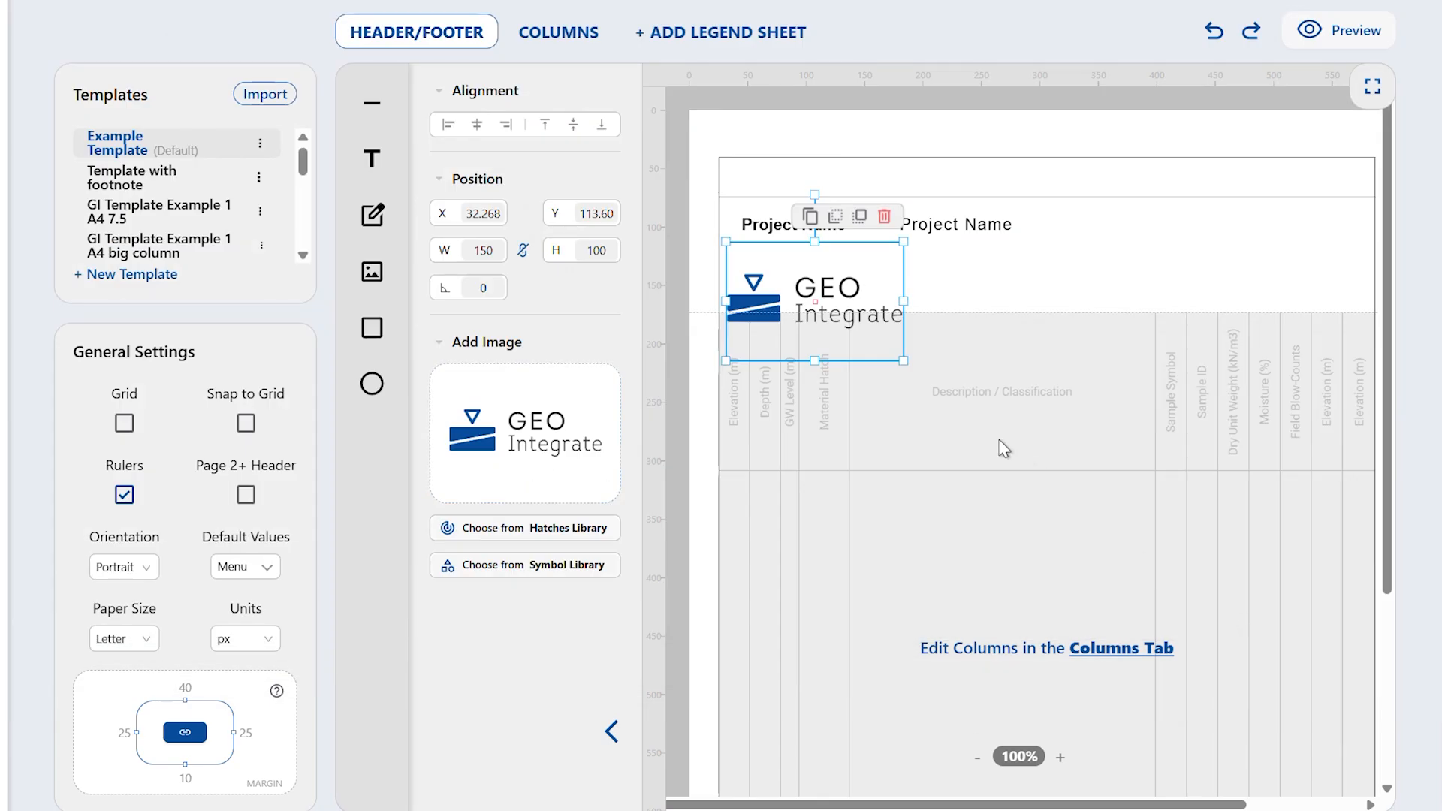
# - Reduce the logo's height to about 49 px and align it beneath the Project Name label
pyautogui.moveTo(817, 362); pyautogui.dragTo(817, 301)
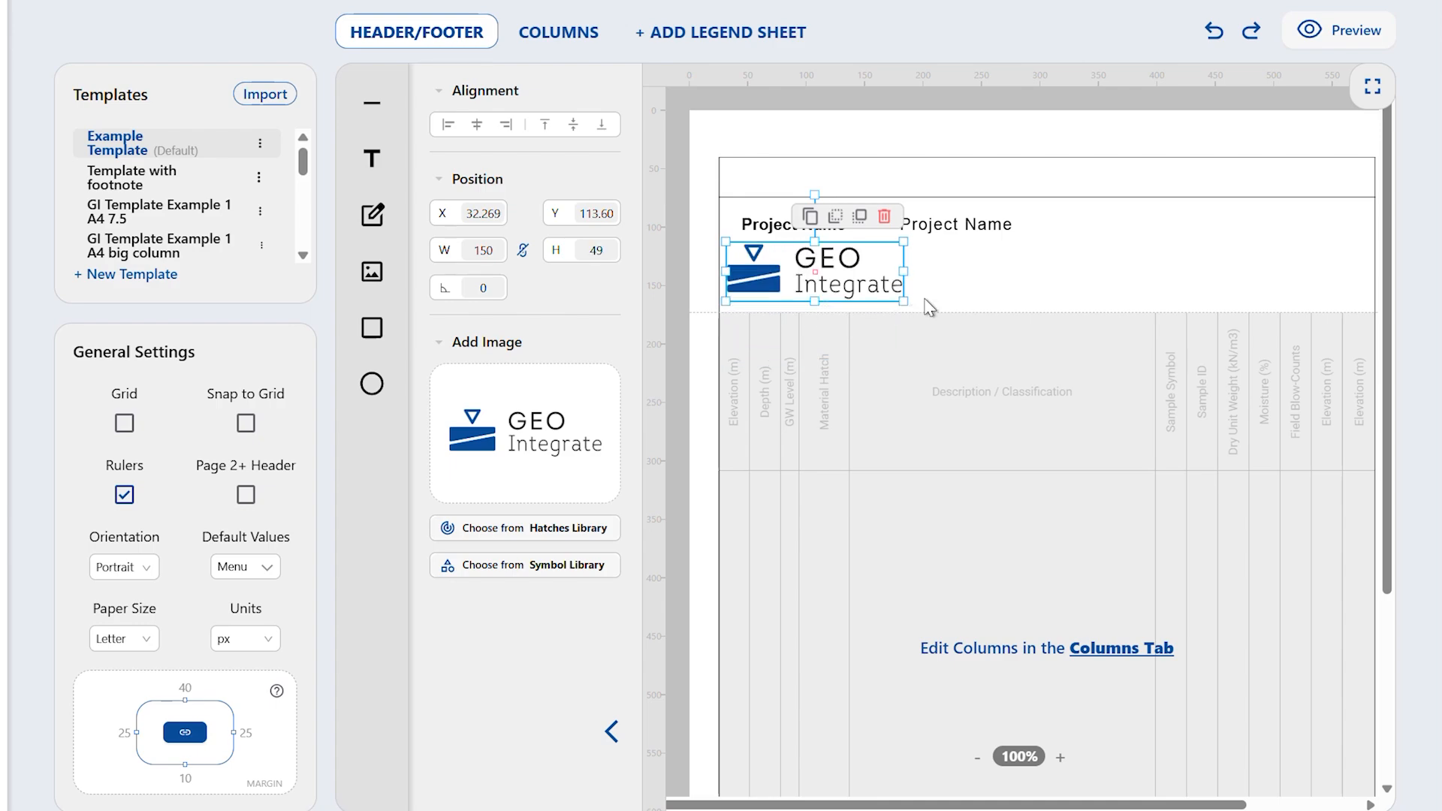
pyautogui.moveTo(904, 271); pyautogui.dragTo(939, 271)
pyautogui.click(1050, 287)
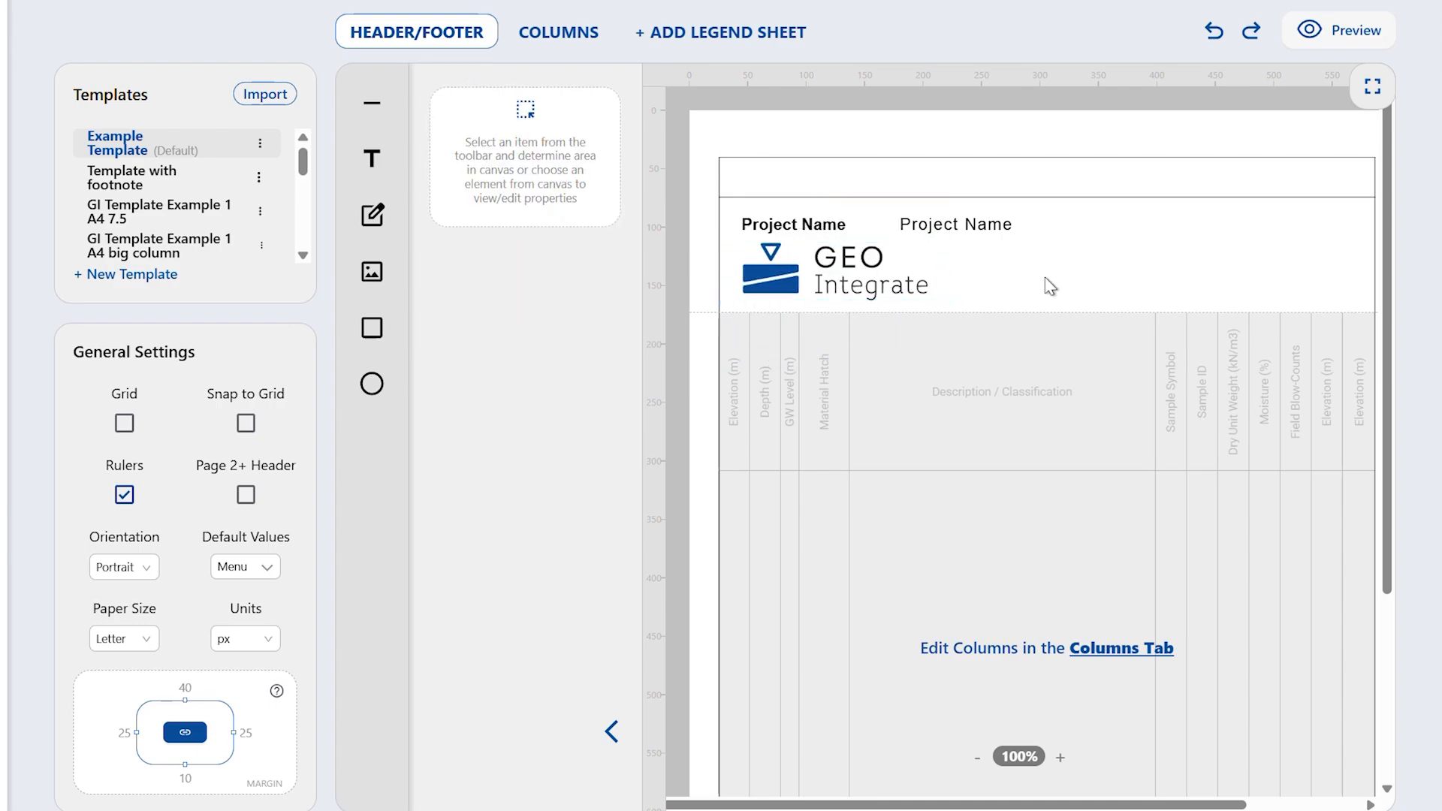
# - Add a rectangle about 150 by 69 px in the header beside the logo and fill it with blue
pyautogui.click(372, 328)
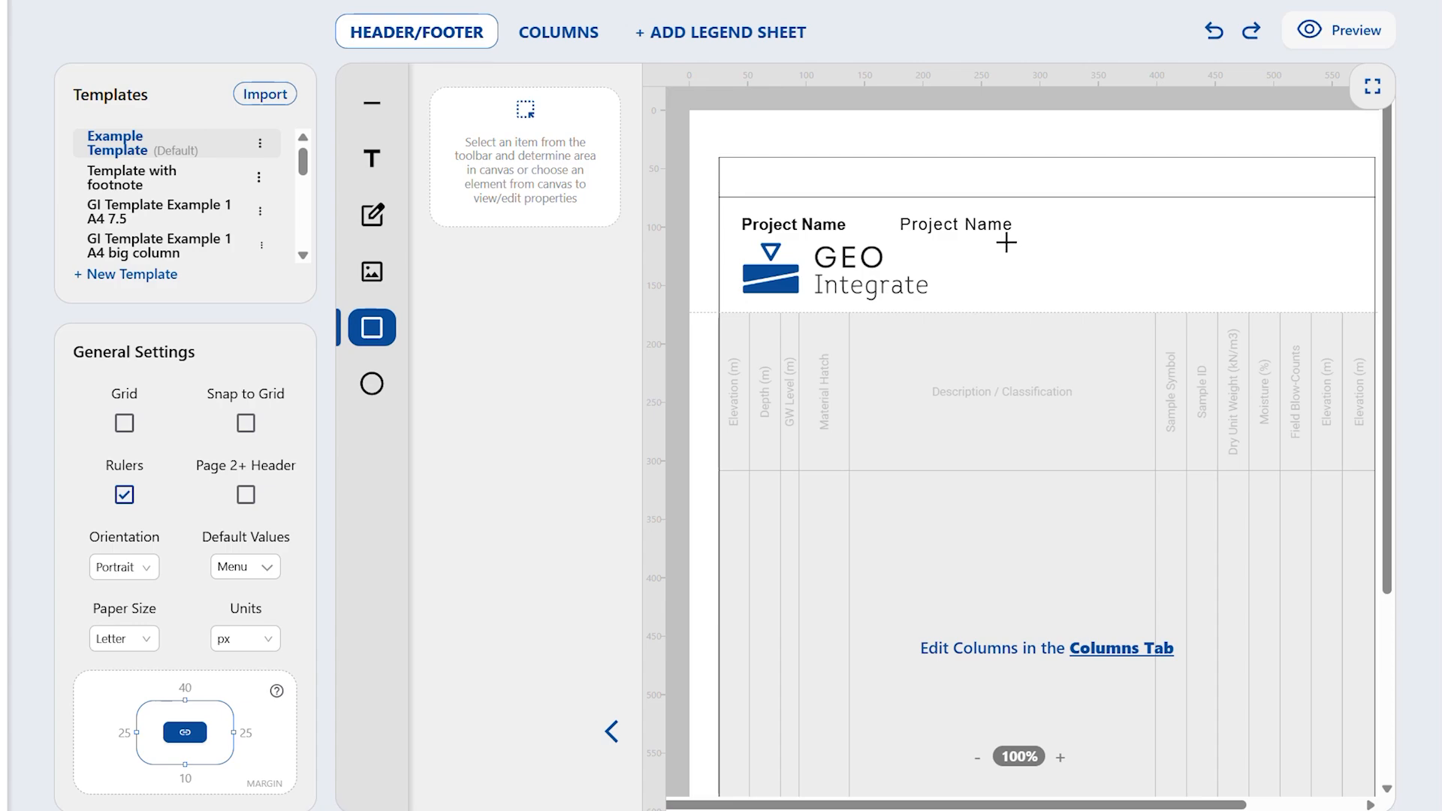
pyautogui.click(1048, 254)
pyautogui.moveTo(1122, 300); pyautogui.dragTo(1104, 271)
pyautogui.moveTo(1118, 344); pyautogui.dragTo(1117, 298)
pyautogui.click(512, 376)
pyautogui.click(683, 413)
pyautogui.click(664, 355)
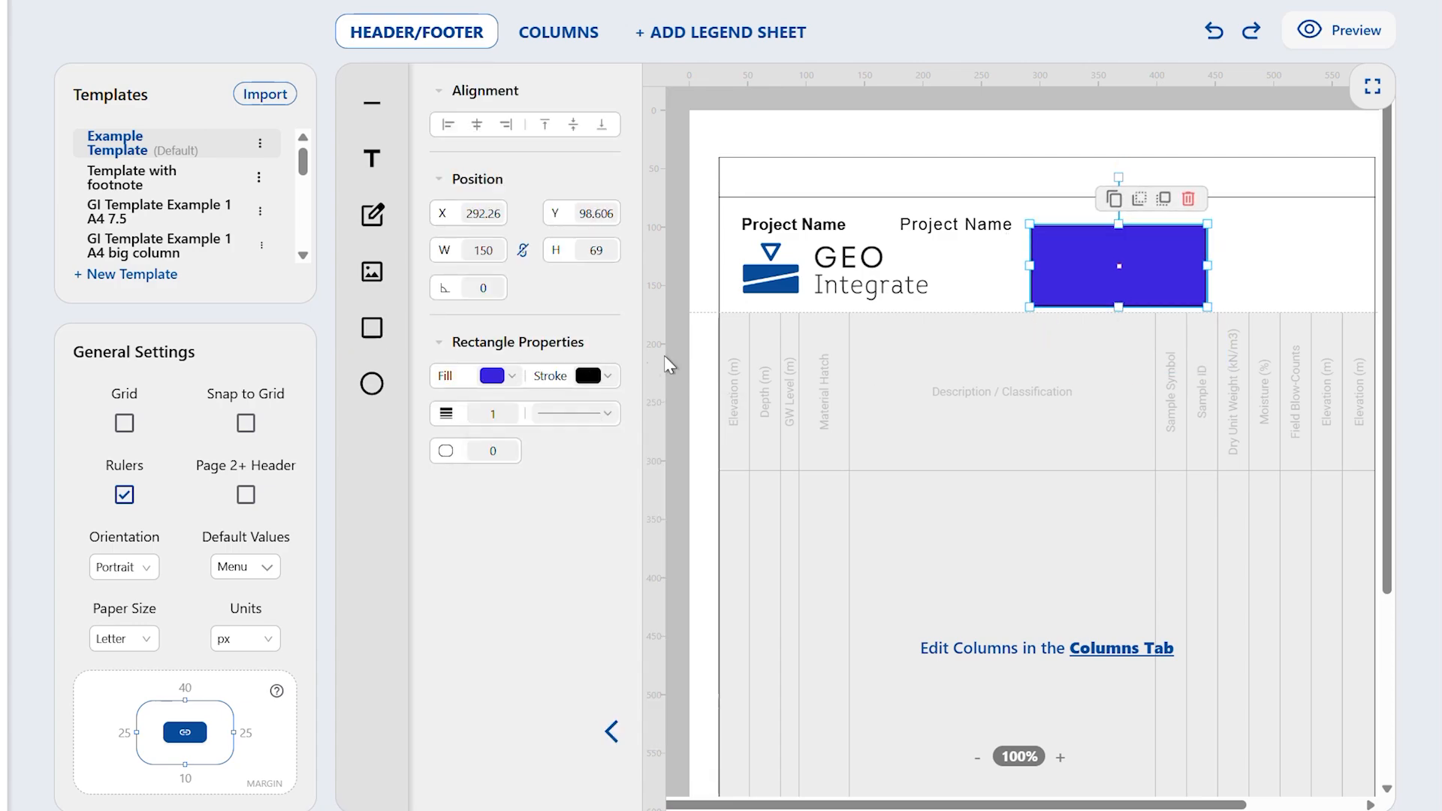
# - Give the rectangle a brown stroke, and shrink it to about 116 by 52 px close to the logo
pyautogui.click(588, 375)
pyautogui.click(684, 700)
pyautogui.moveTo(1089, 250)
pyautogui.mouseDown()
pyautogui.moveTo(1026, 250)
pyautogui.moveTo(1059, 244)
pyautogui.mouseUp()
pyautogui.moveTo(1147, 278); pyautogui.dragTo(1038, 273)
# - Add a small ellipse in the header to the right of the rectangle and fill it with dark blue
pyautogui.click(372, 384)
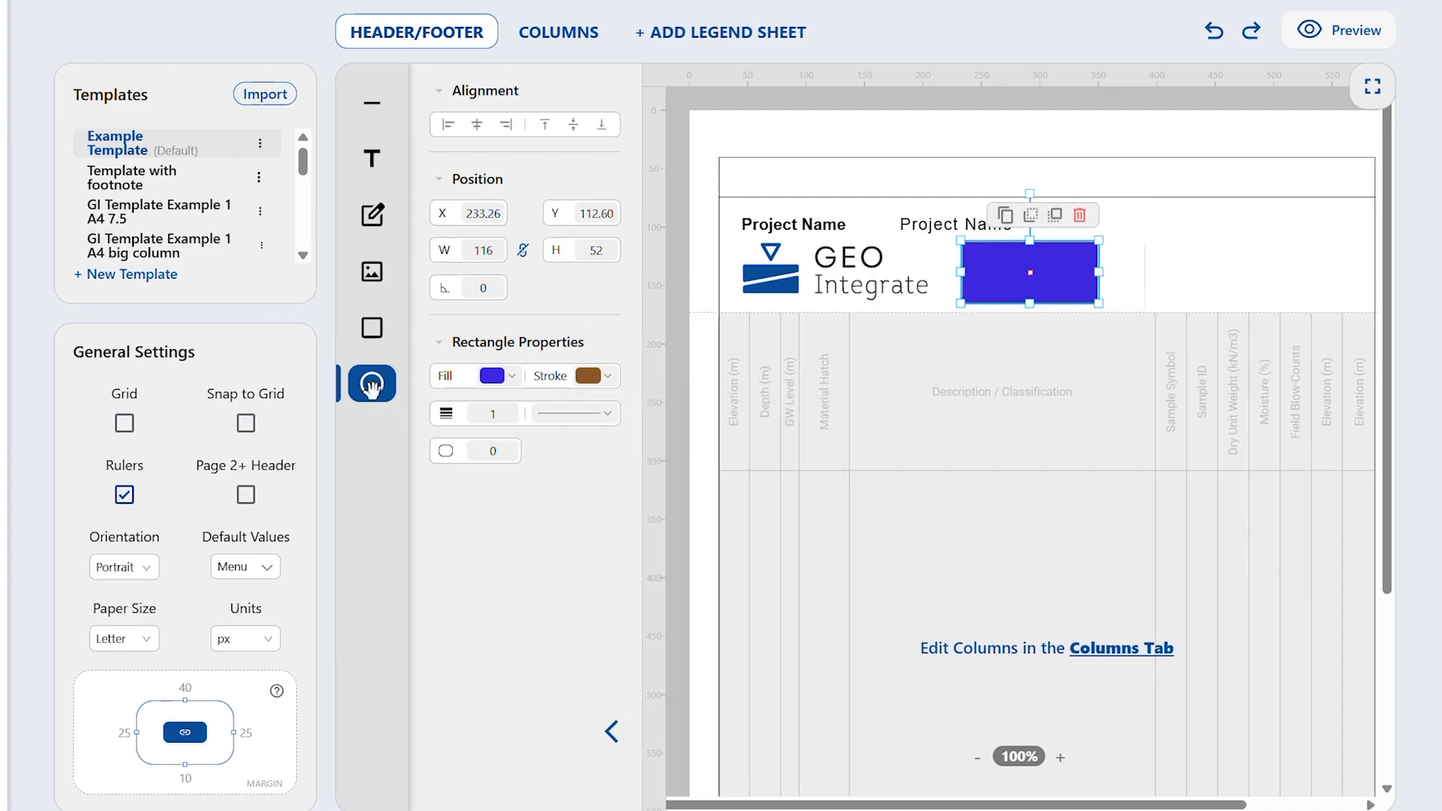
pyautogui.click(1183, 226)
pyautogui.moveTo(1268, 281); pyautogui.dragTo(1247, 274)
pyautogui.moveTo(1250, 334); pyautogui.dragTo(1247, 294)
pyautogui.moveTo(1340, 257); pyautogui.dragTo(1261, 275)
pyautogui.moveTo(1210, 254)
pyautogui.mouseDown()
pyautogui.moveTo(1173, 253)
pyautogui.moveTo(1194, 264)
pyautogui.mouseUp()
pyautogui.click(496, 375)
pyautogui.click(695, 467)
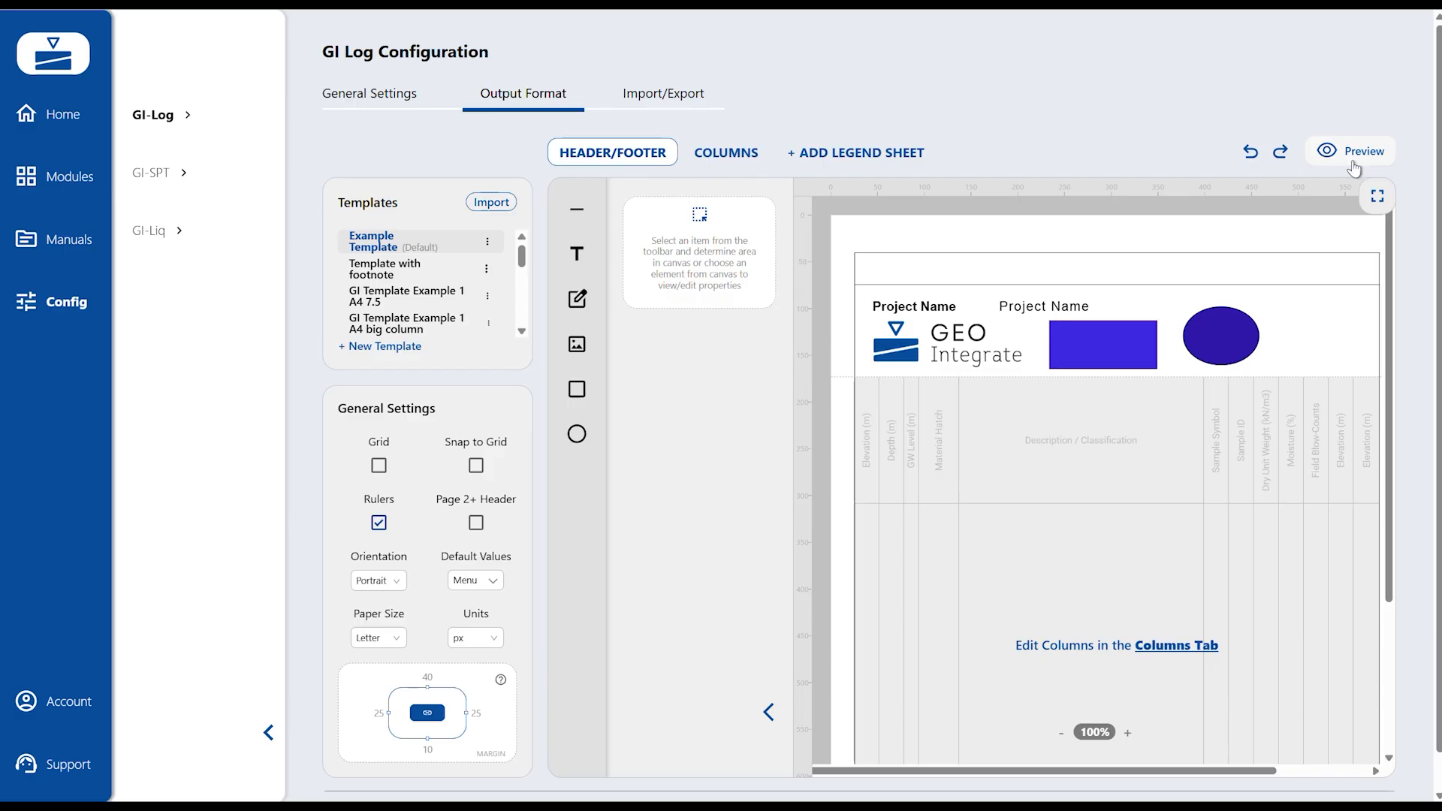
# - Preview the template with its logo, rectangle and ellipse as a PDF, and close the preview
pyautogui.click(1343, 31)
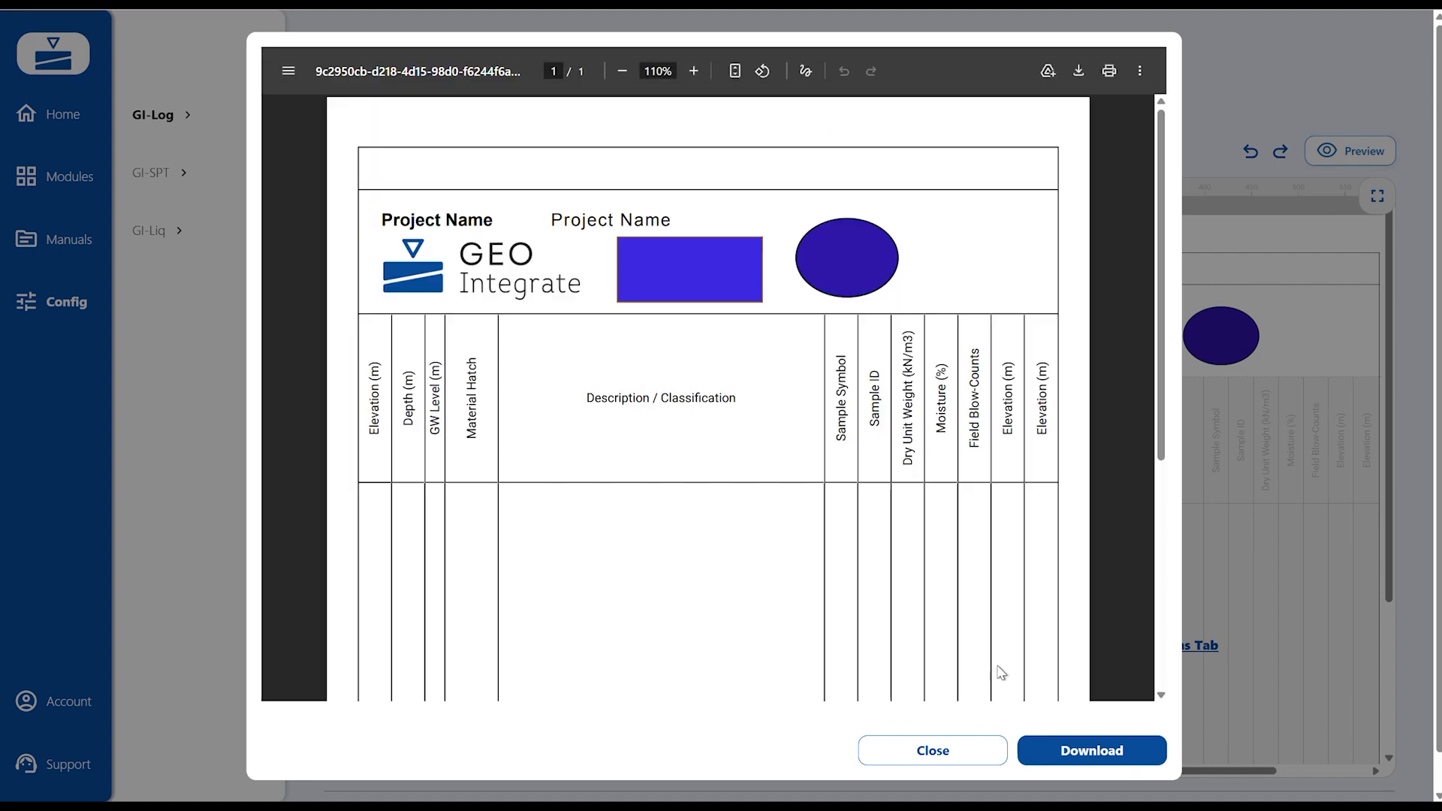
pyautogui.click(932, 755)
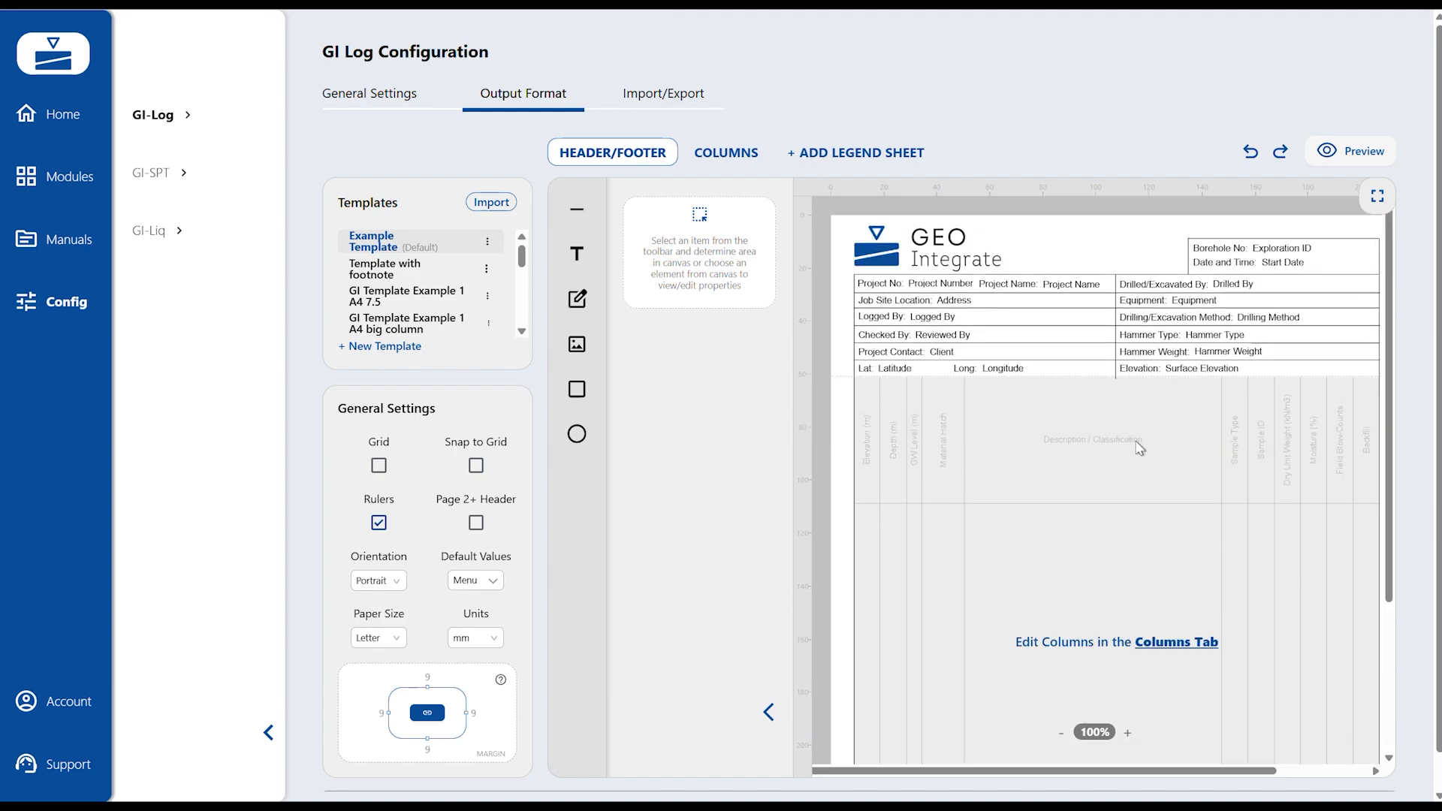
# - Preview the completed header layout with its project and drilling fields, checking the page down to the footer, and close the preview
pyautogui.click(1355, 165)
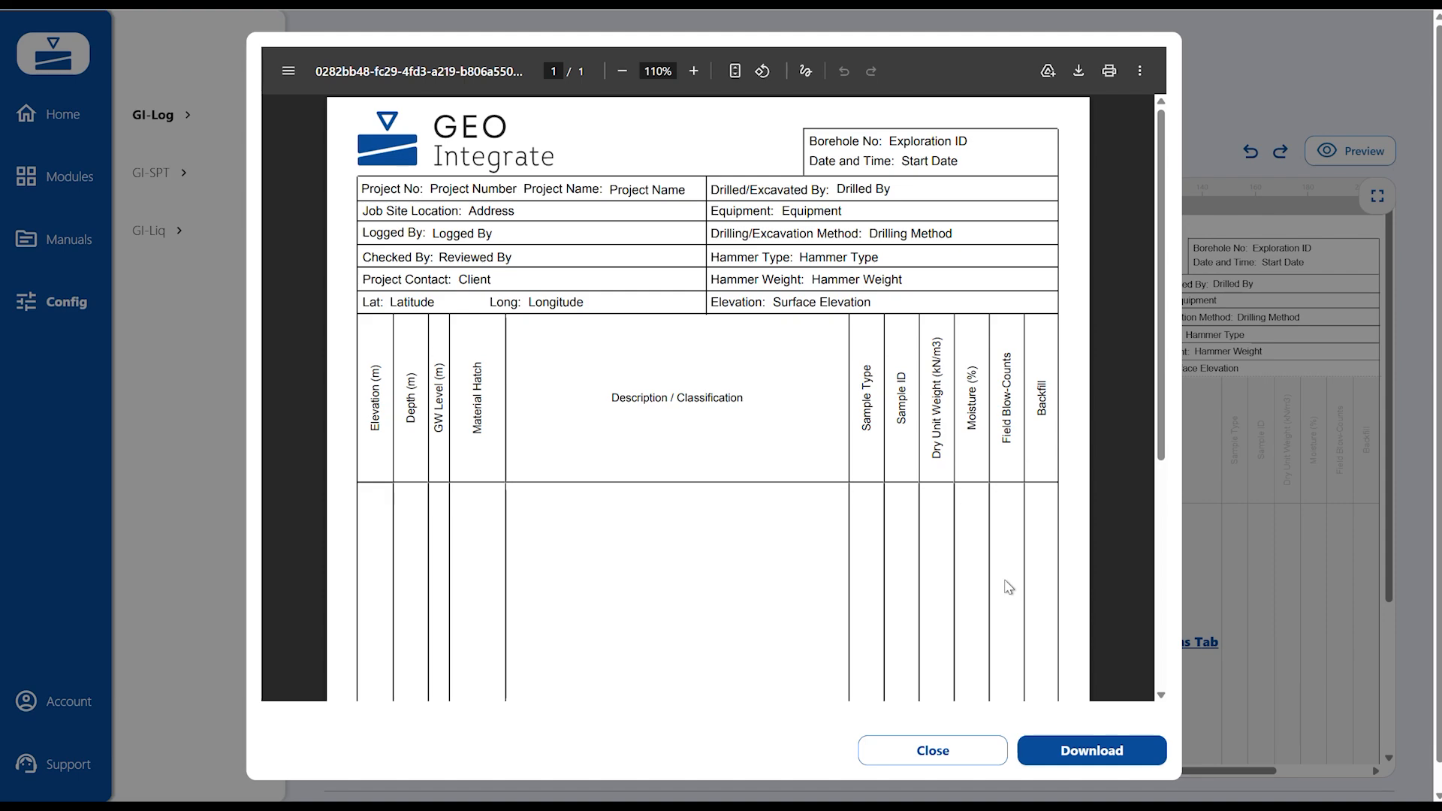
pyautogui.scroll(-10, 1016, 601)
pyautogui.scroll(10, 1016, 600)
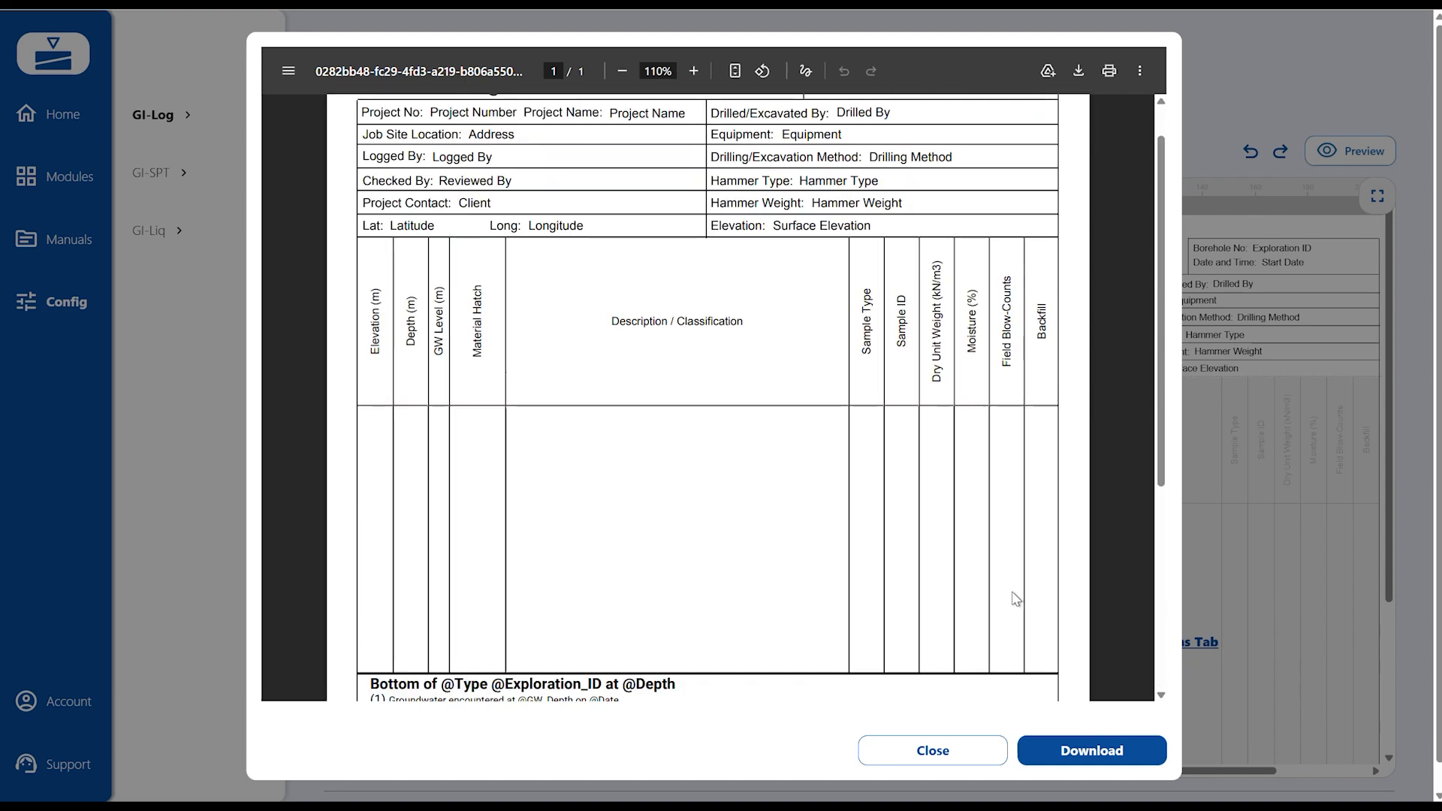
pyautogui.click(966, 755)
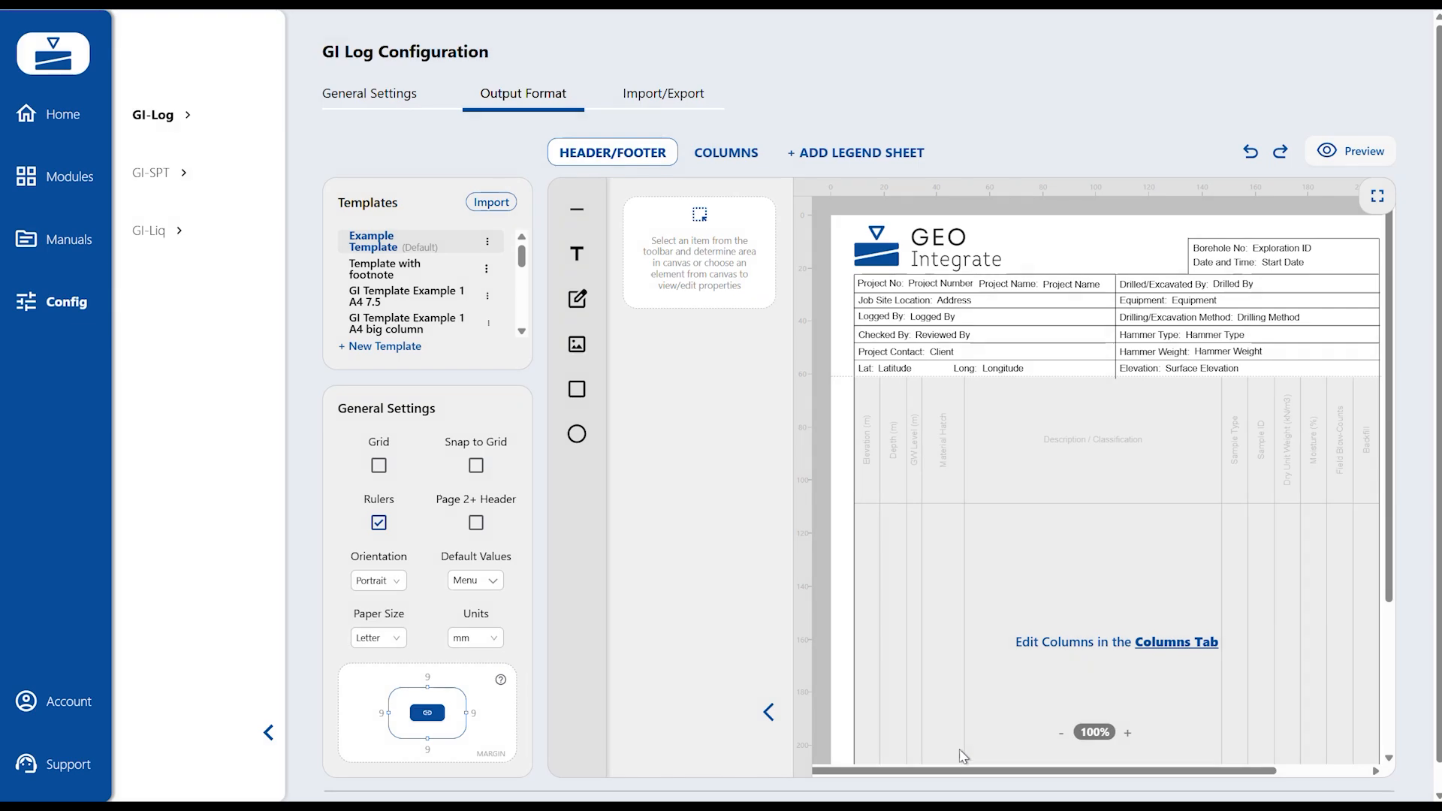